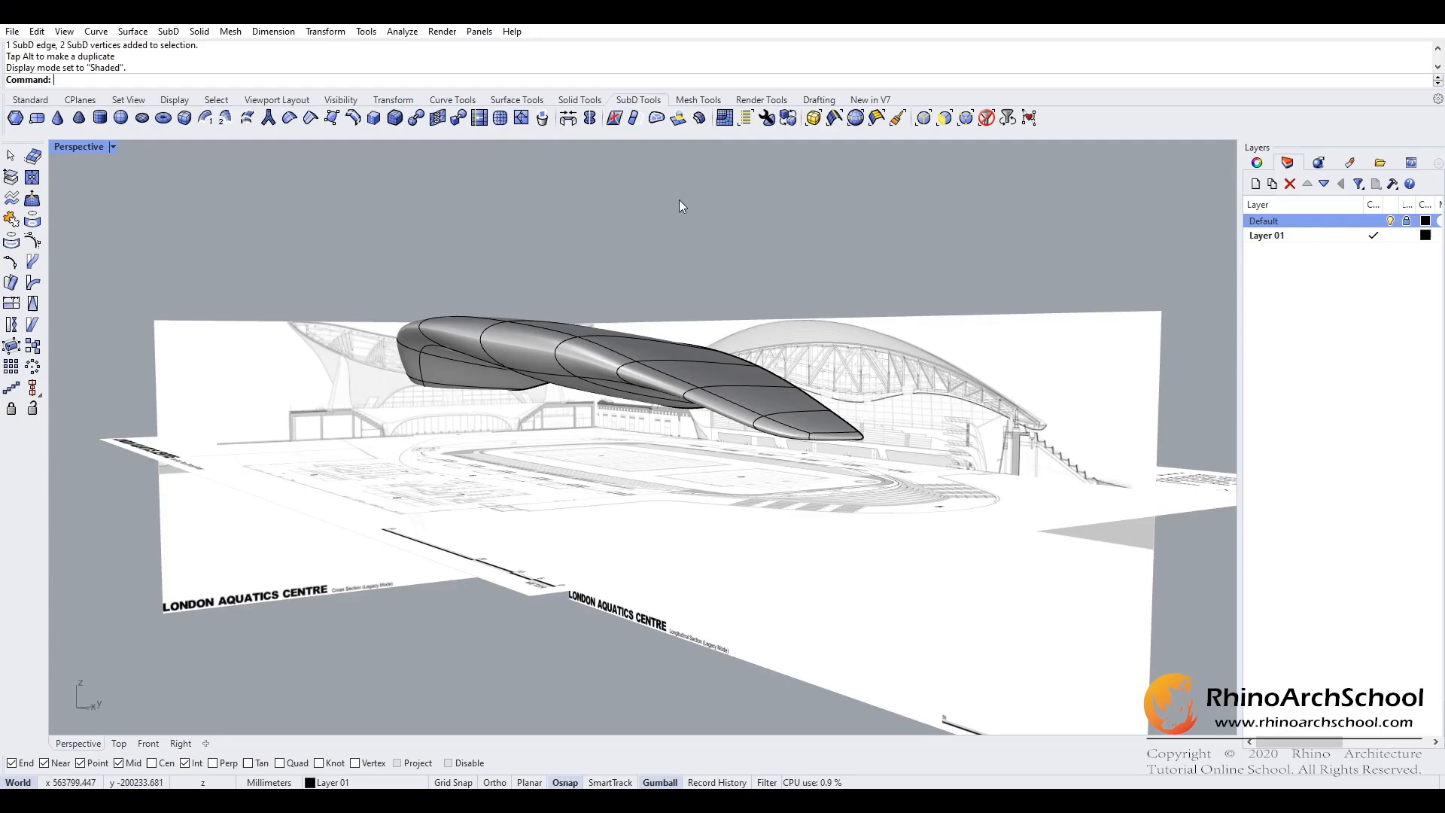
# - Insert a ring-type SubD edge along the length of the half roof, near and roughly parallel to its straight centre edge
pyautogui.moveTo(680, 202); pyautogui.dragTo(635, 187, button='right')
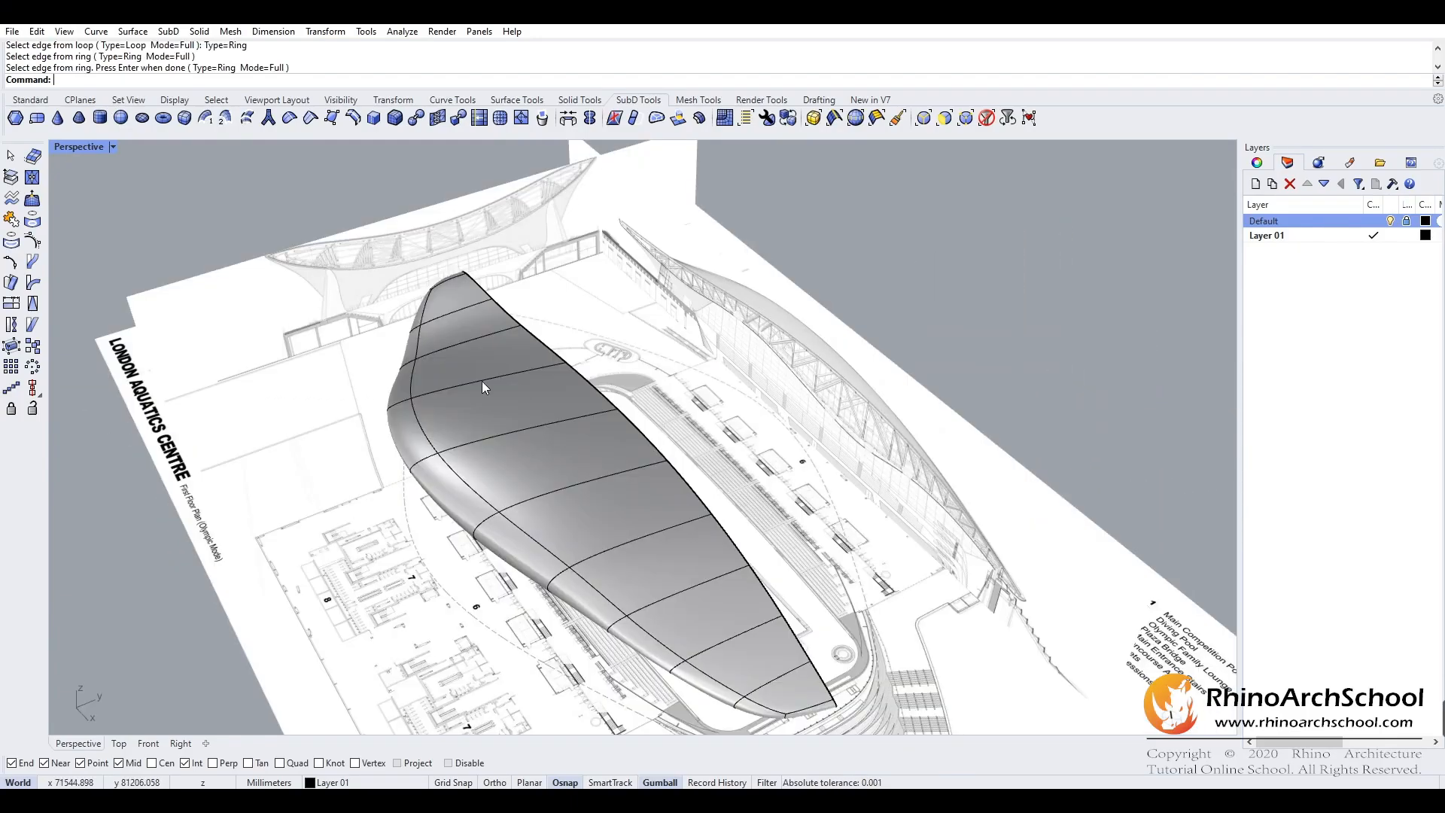
pyautogui.moveTo(482, 383); pyautogui.dragTo(495, 363, button='right')
pyautogui.scroll(2, 467, 423)
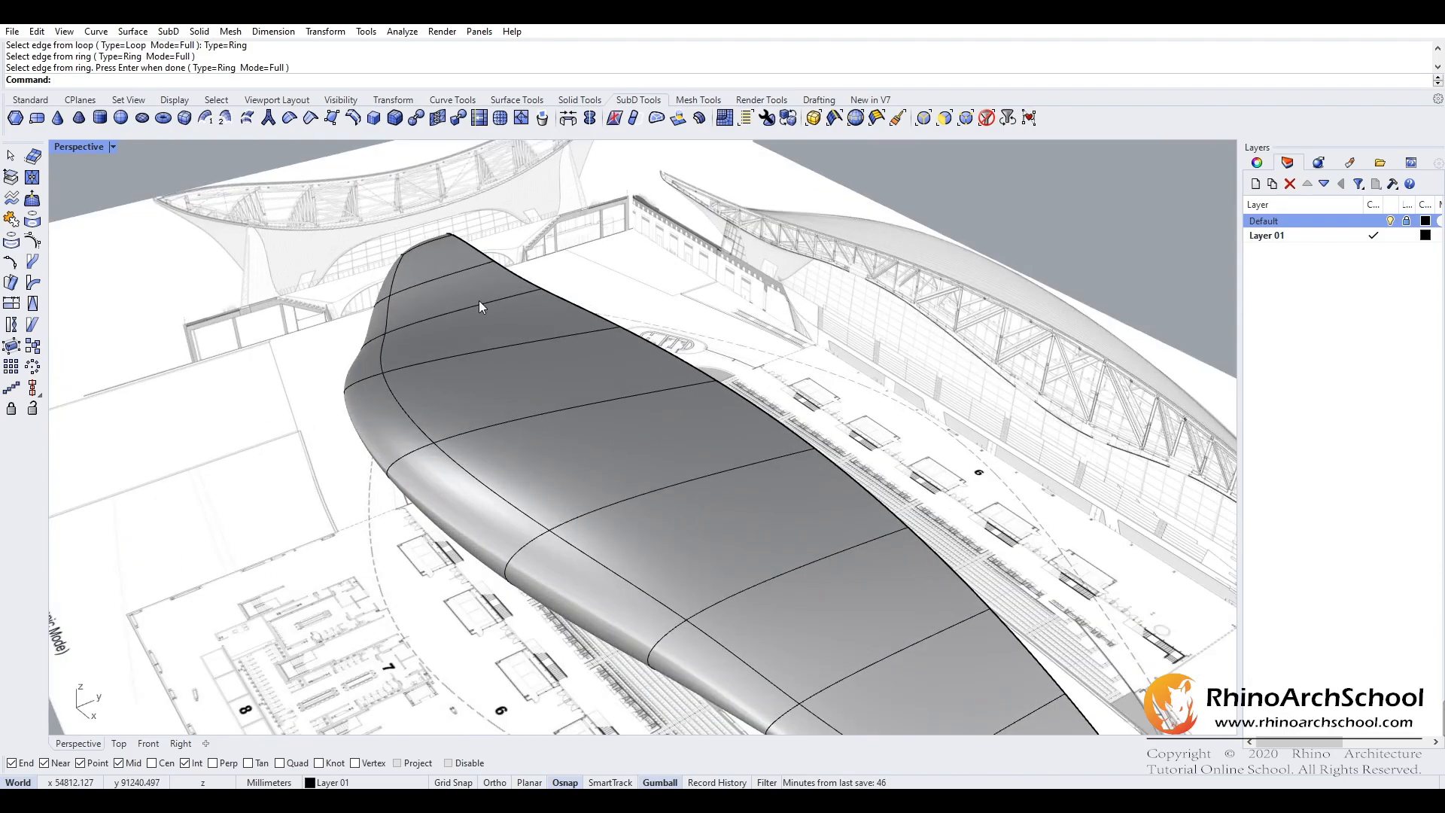
pyautogui.click(354, 119)
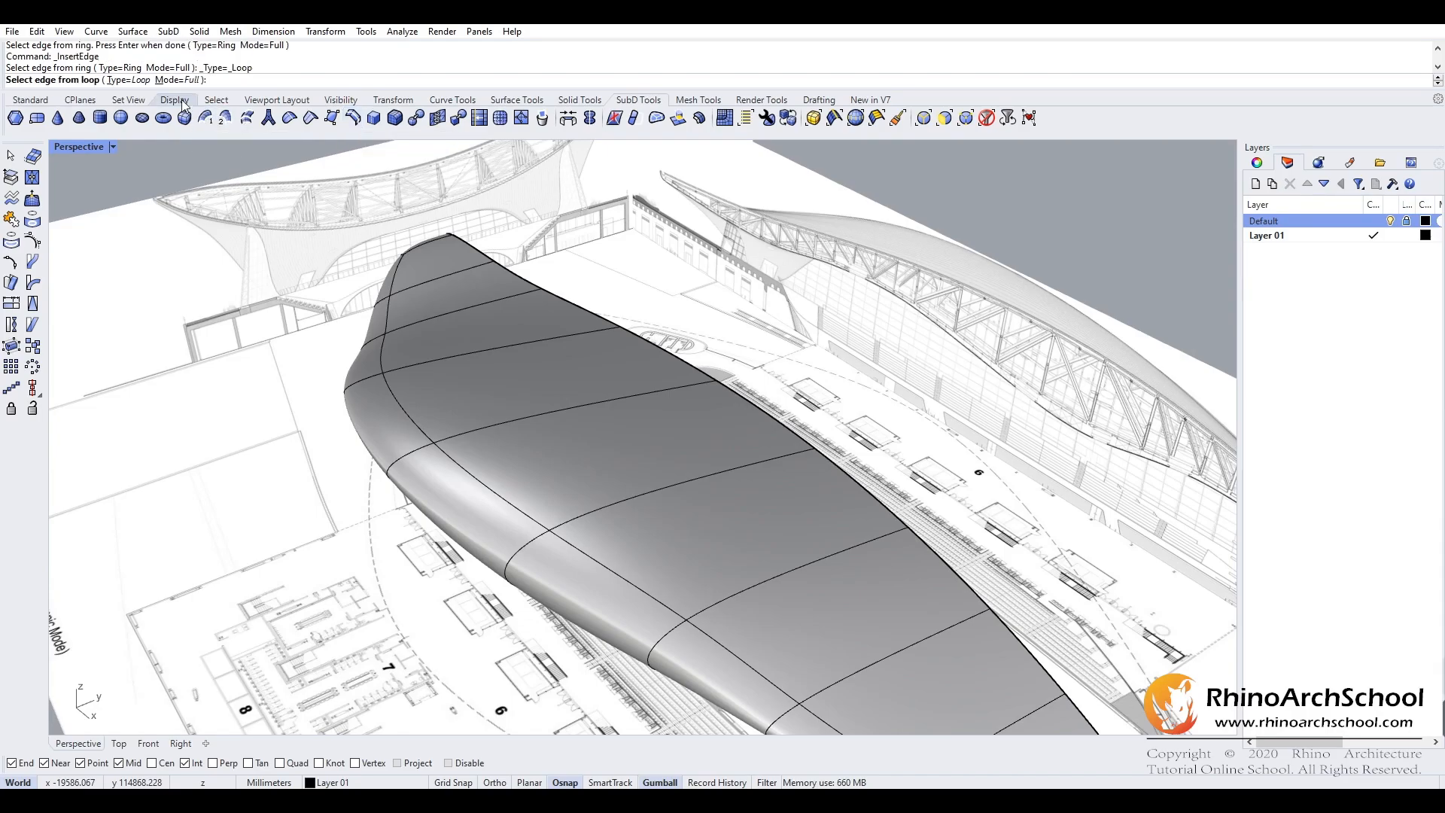
pyautogui.click(126, 80)
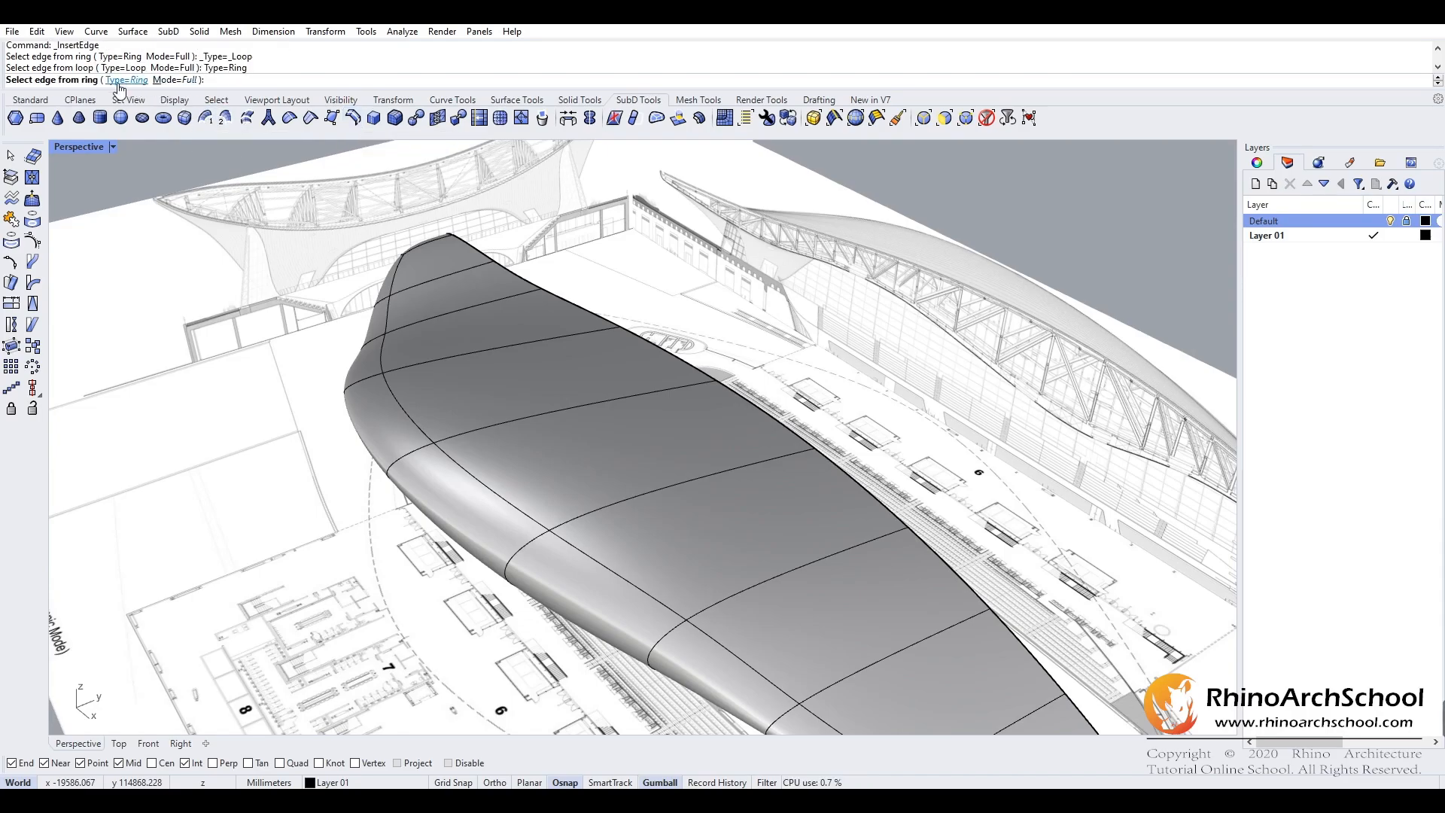
pyautogui.click(572, 408)
pyautogui.moveTo(616, 390)
pyautogui.mouseDown(button='right')
pyautogui.moveTo(545, 341)
pyautogui.moveTo(554, 367)
pyautogui.moveTo(516, 314)
pyautogui.moveTo(610, 373)
pyautogui.mouseUp(button='right')
pyautogui.rightClick(510, 397)
pyautogui.moveTo(703, 440); pyautogui.dragTo(591, 346, button='right')
pyautogui.moveTo(481, 320); pyautogui.dragTo(457, 301, button='right')
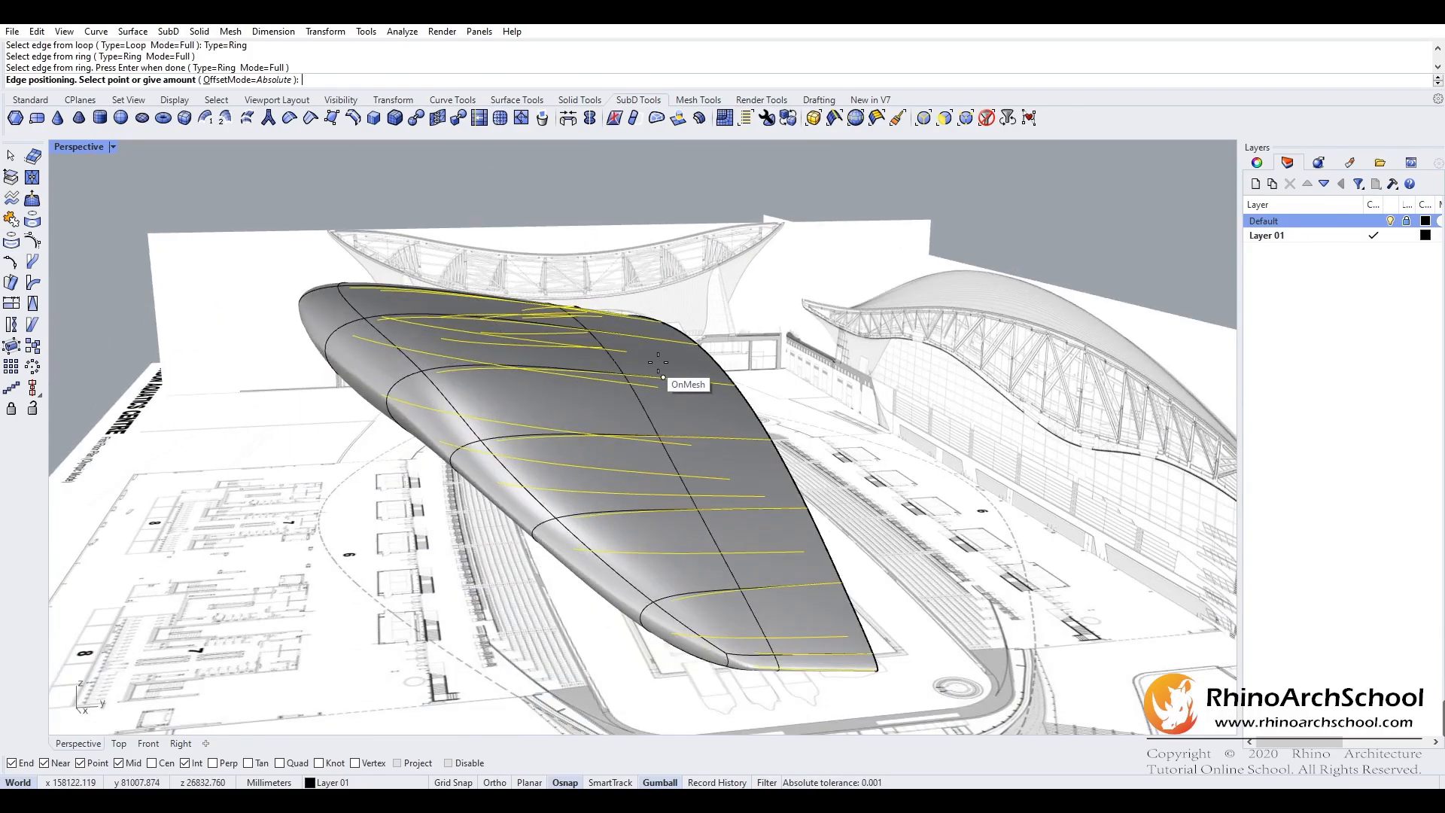
pyautogui.moveTo(684, 381); pyautogui.dragTo(629, 428, button='right')
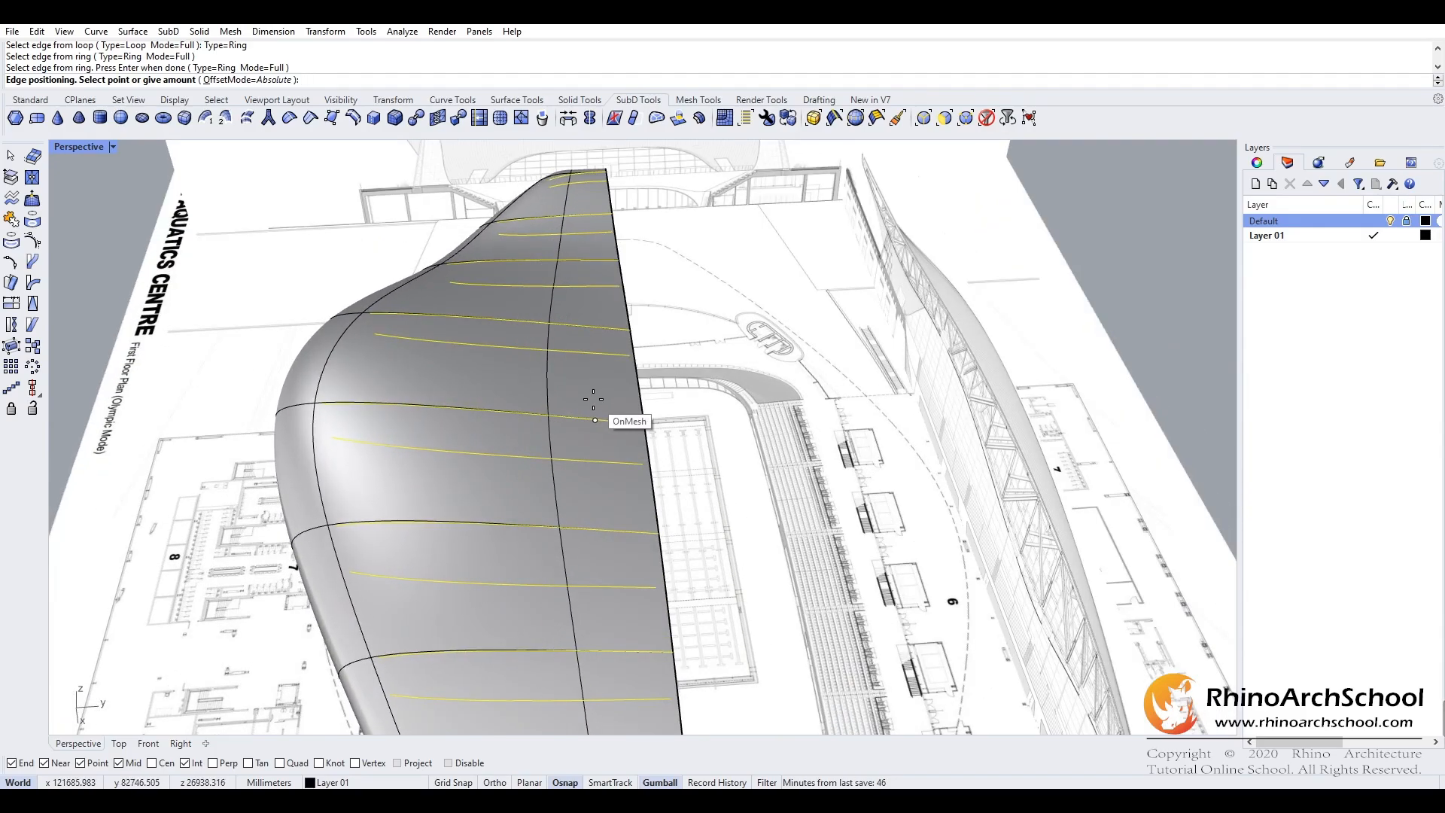
pyautogui.click(585, 404)
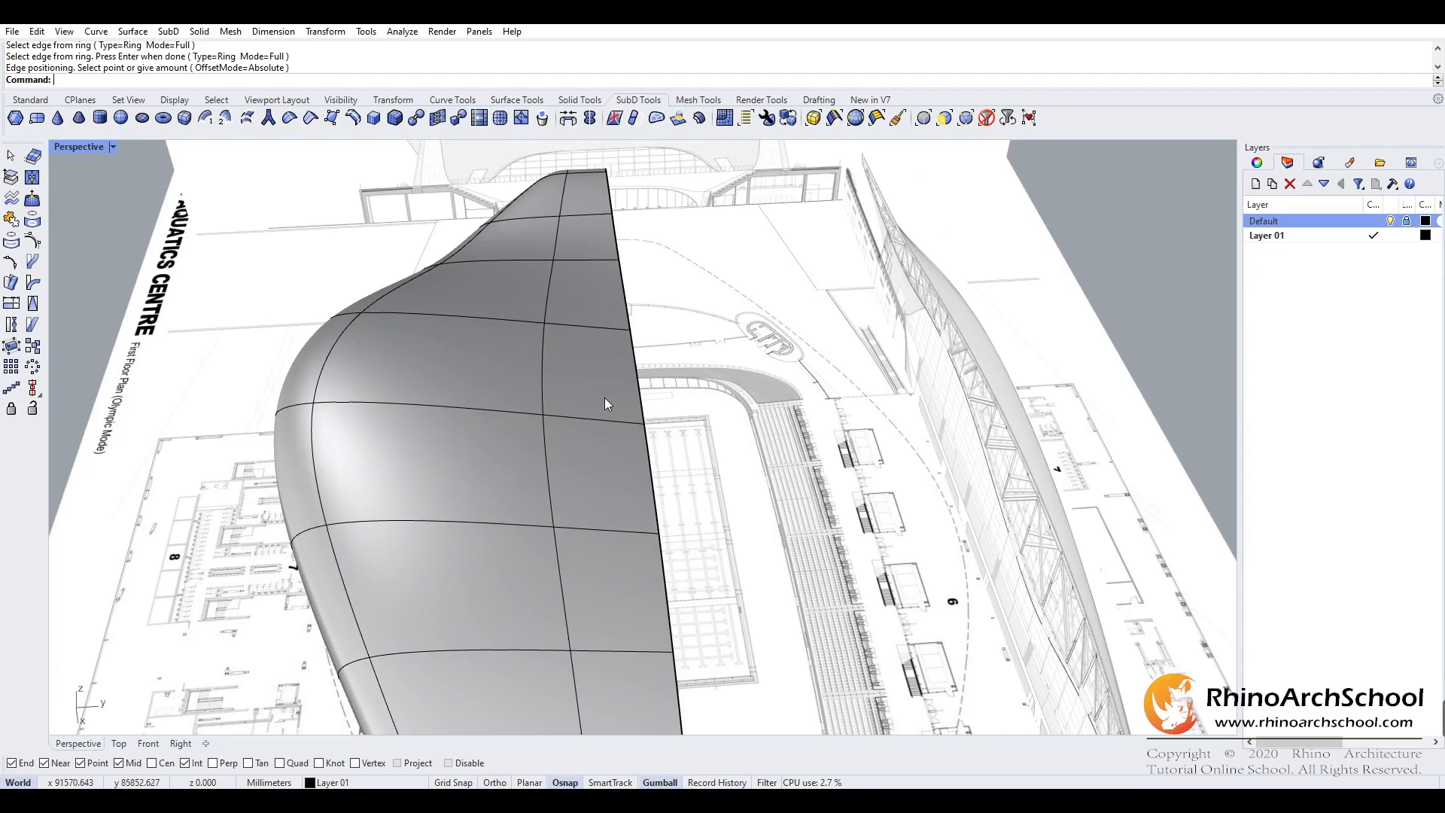
pyautogui.moveTo(604, 397); pyautogui.dragTo(536, 504, button='right')
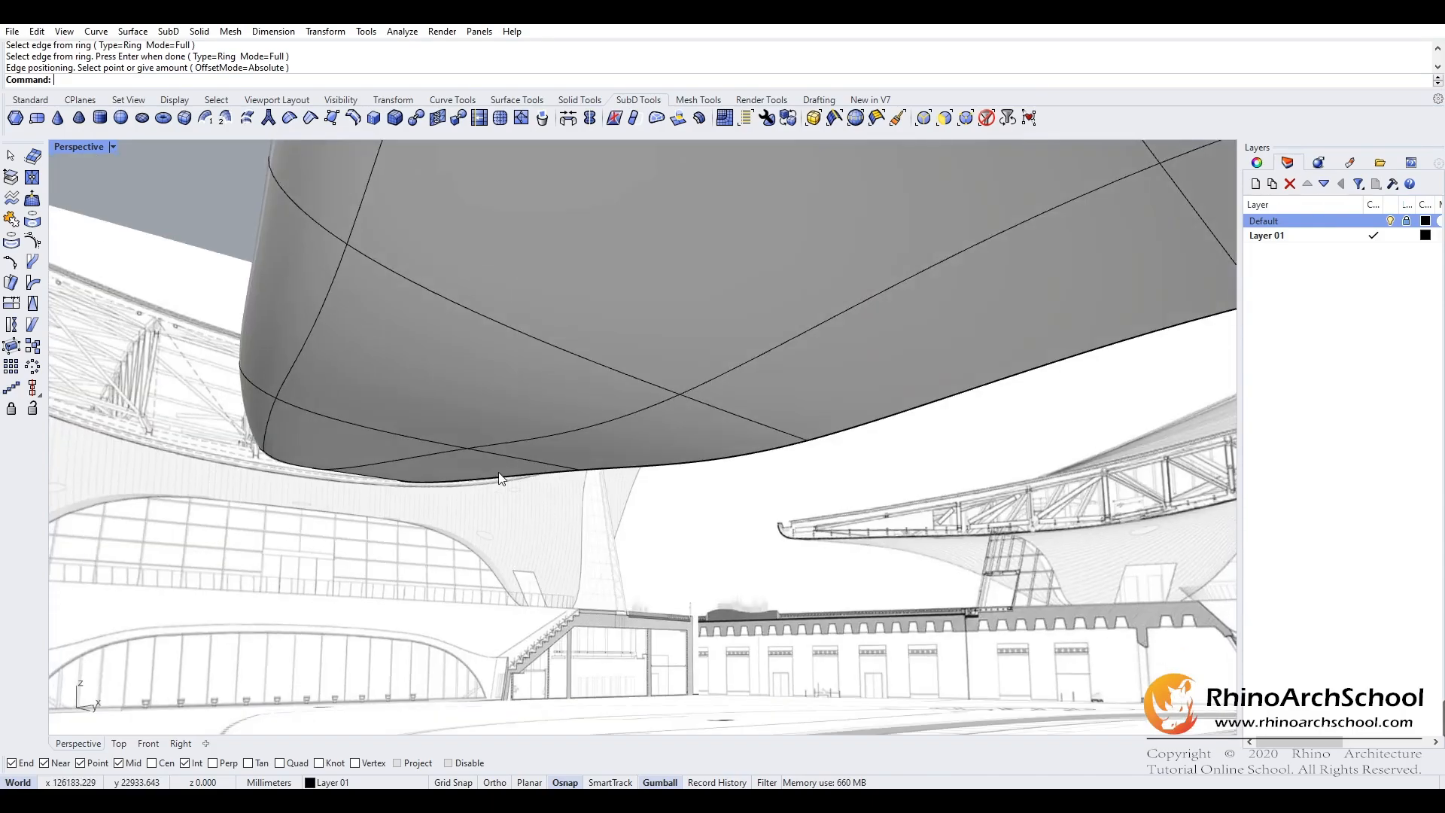
pyautogui.keyDown('ctrl'); pyautogui.keyDown('shift'); pyautogui.click(479, 466); pyautogui.keyUp('shift'); pyautogui.keyUp('ctrl')
pyautogui.keyDown('ctrl'); pyautogui.keyDown('shift'); pyautogui.click(392, 445); pyautogui.keyUp('shift'); pyautogui.keyUp('ctrl')
pyautogui.keyDown('ctrl'); pyautogui.keyDown('shift'); pyautogui.click(429, 396); pyautogui.keyUp('shift'); pyautogui.keyUp('ctrl')
pyautogui.keyDown('ctrl'); pyautogui.keyDown('shift'); pyautogui.click(642, 451); pyautogui.keyUp('shift'); pyautogui.keyUp('ctrl')
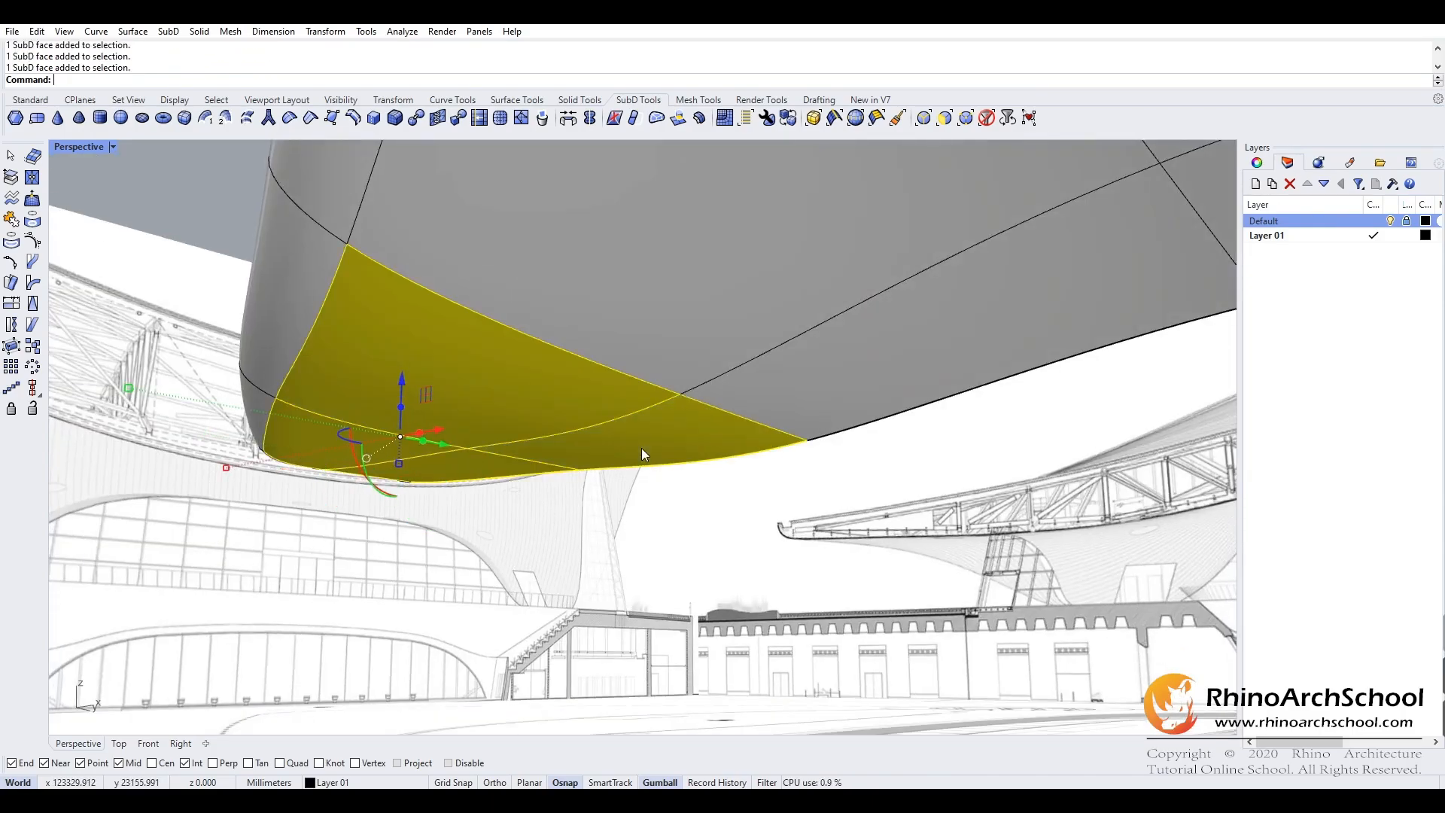
pyautogui.press('Escape')
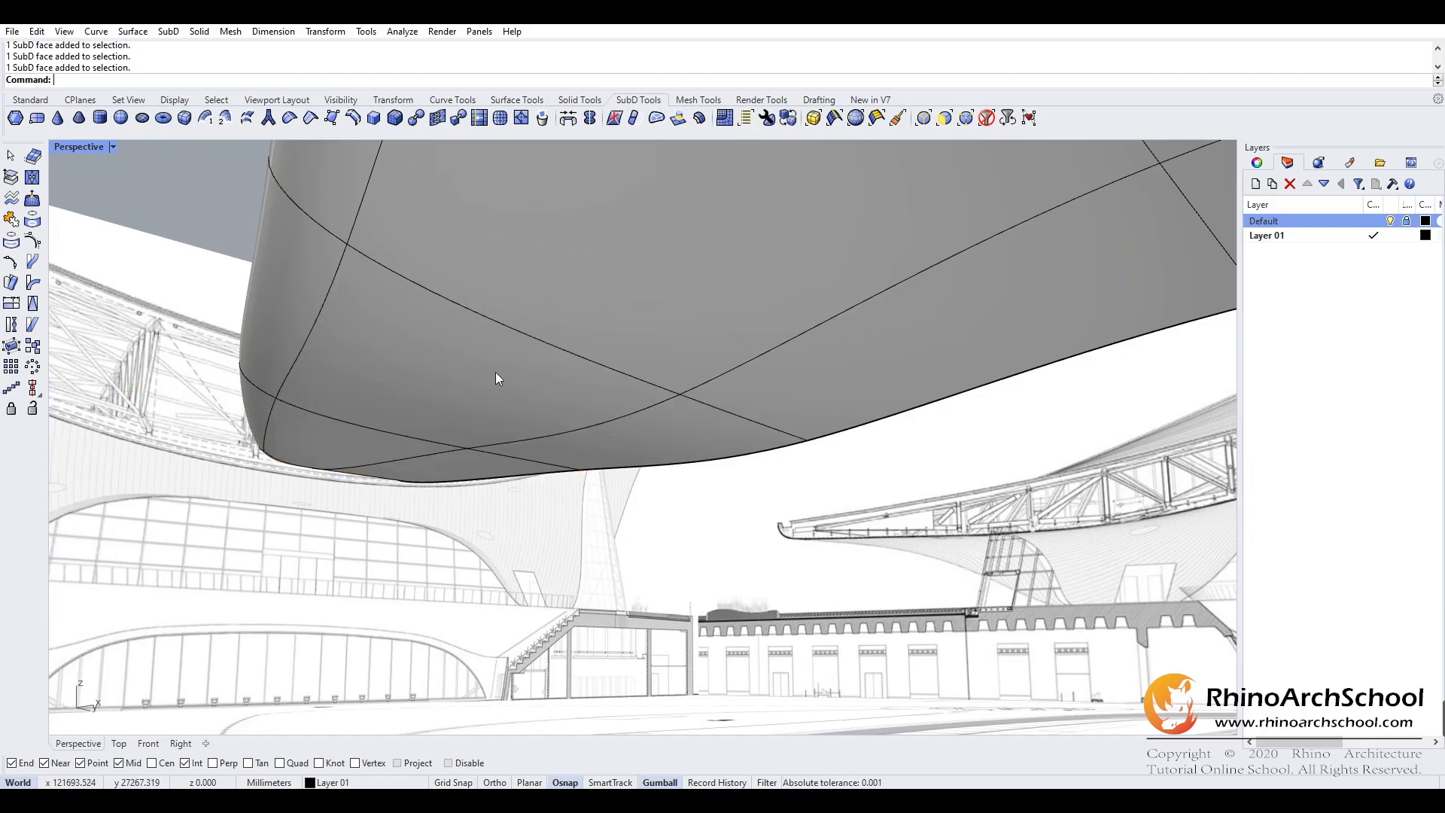
# - Try to extrude the single underside face near the roof's narrow end downward
pyautogui.keyDown('ctrl'); pyautogui.keyDown('shift'); pyautogui.click(445, 373); pyautogui.keyUp('shift'); pyautogui.keyUp('ctrl')
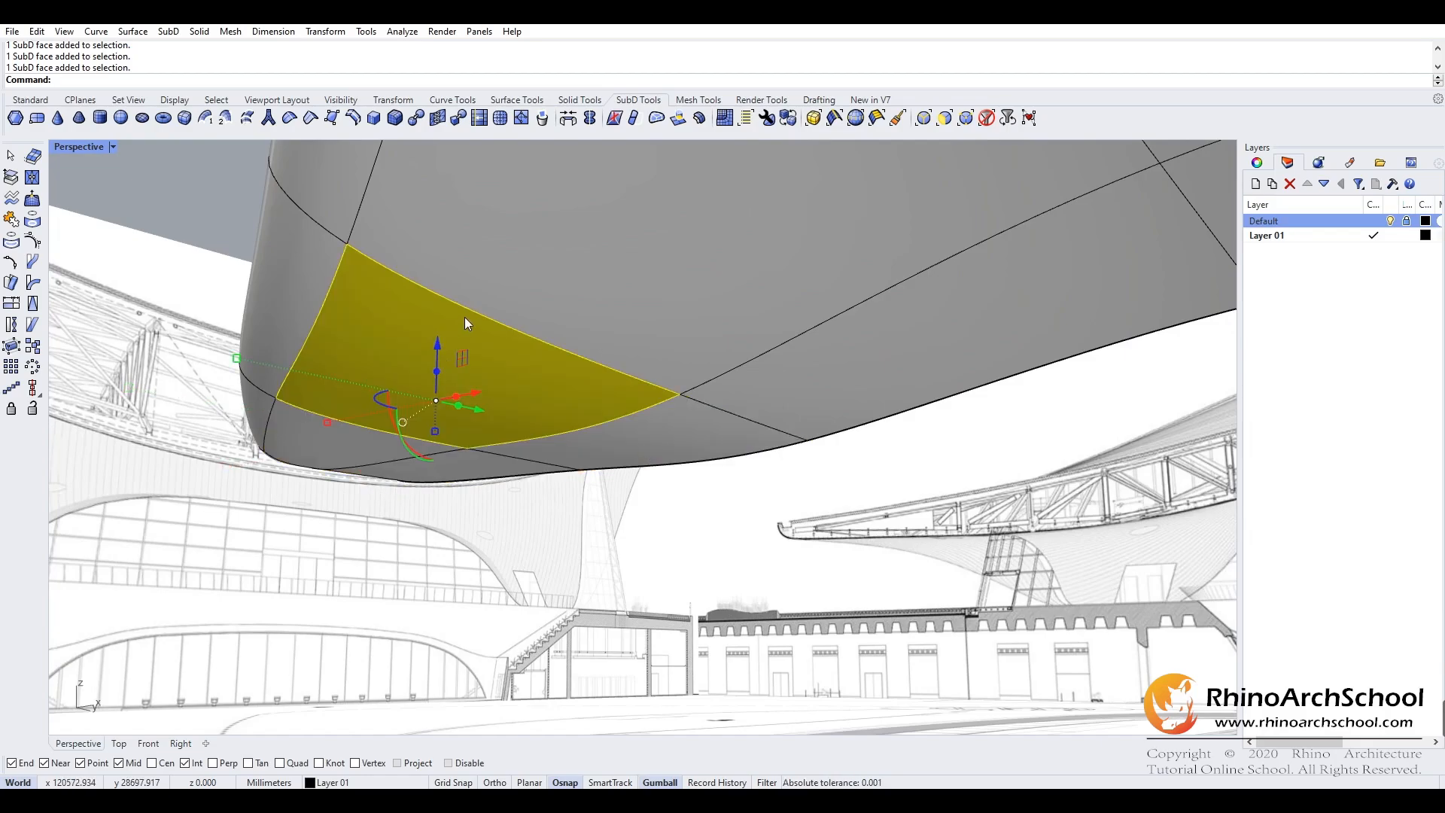
pyautogui.moveTo(465, 323); pyautogui.dragTo(491, 354, button='right')
pyautogui.moveTo(436, 291); pyautogui.dragTo(462, 459)
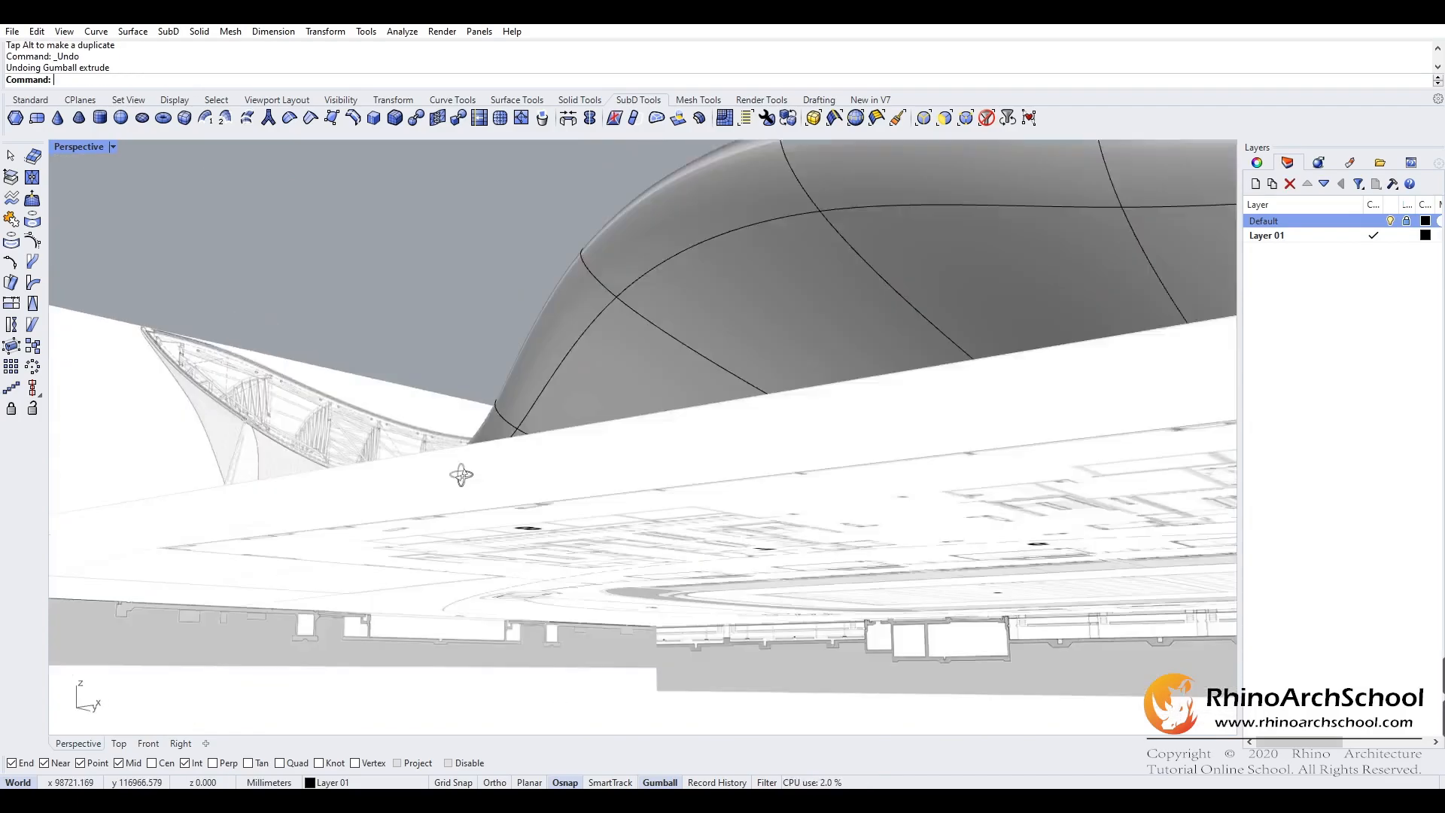
# - Pull the underside face near the roof's narrow end slightly downward
pyautogui.moveTo(458, 474); pyautogui.dragTo(519, 512, button='right')
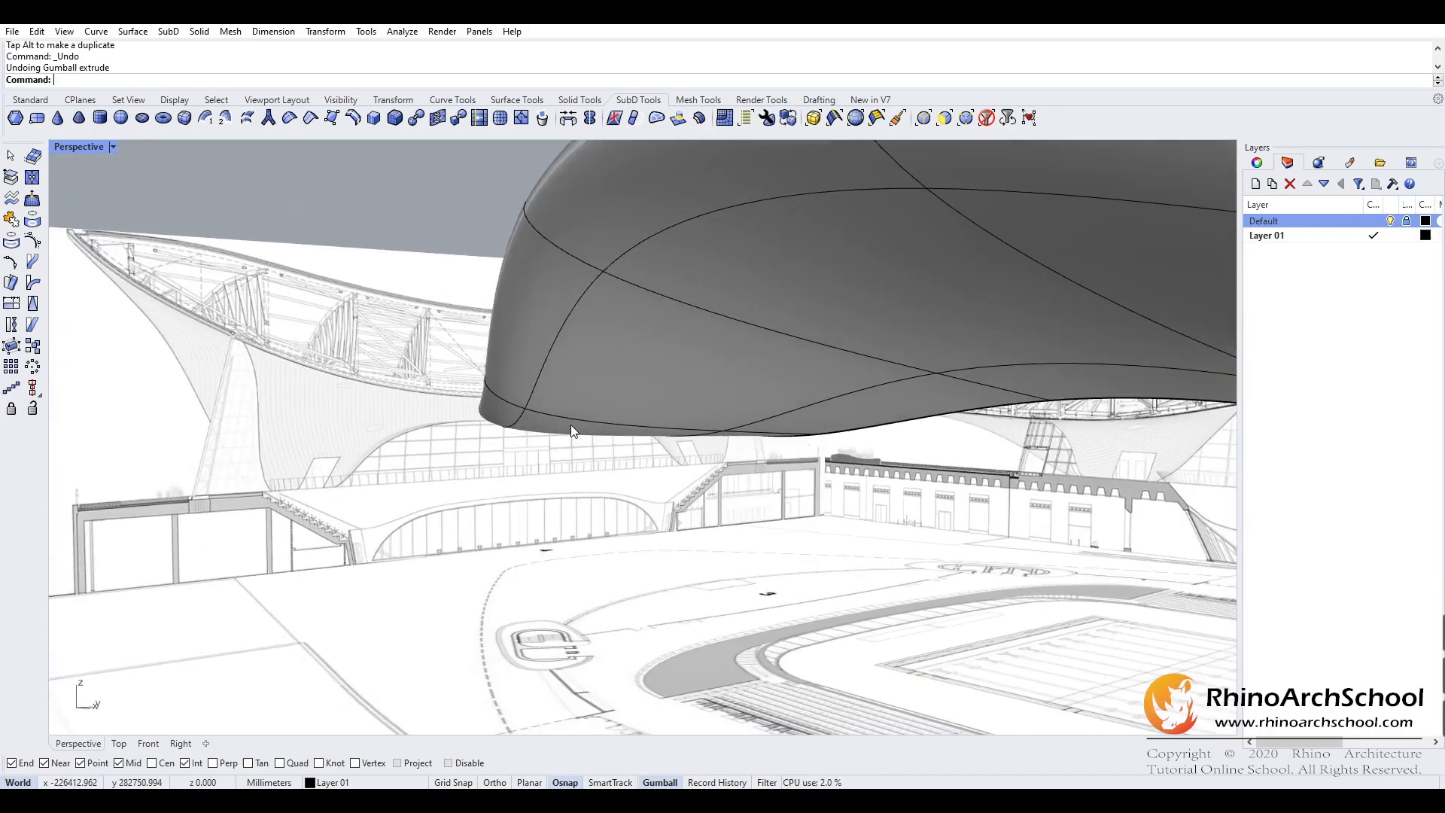
pyautogui.scroll(4, 571, 424)
pyautogui.keyDown('ctrl'); pyautogui.keyDown('shift'); pyautogui.click(584, 450); pyautogui.keyUp('shift'); pyautogui.keyUp('ctrl')
pyautogui.moveTo(548, 415); pyautogui.dragTo(548, 458)
# - Extrude the selected underside face down toward the ground plan to form a support leg, and lower its end further
pyautogui.moveTo(551, 460); pyautogui.dragTo(656, 498, button='right')
pyautogui.scroll(-4, 657, 498)
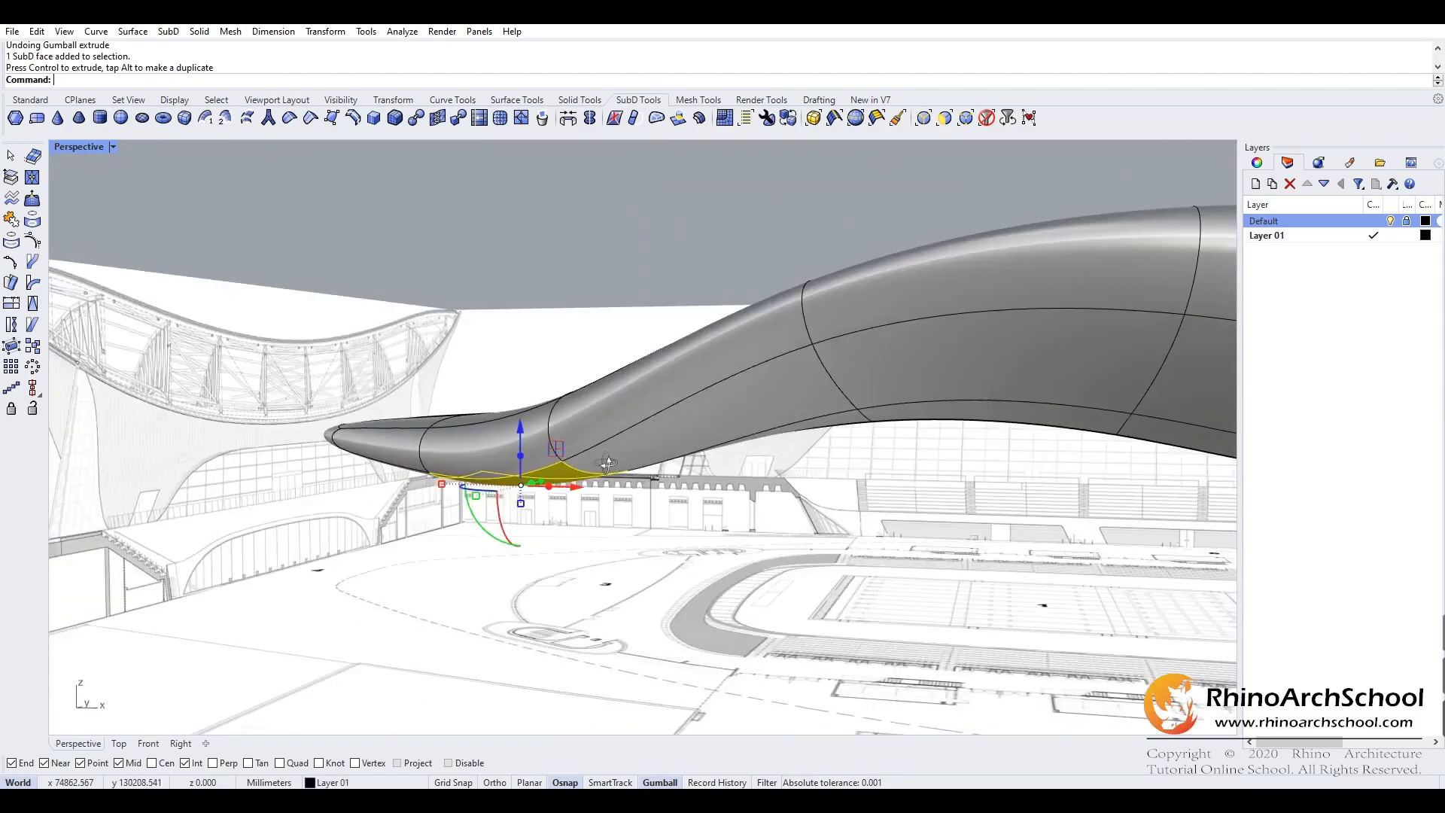
pyautogui.moveTo(518, 477); pyautogui.dragTo(540, 465, button='right')
pyautogui.moveTo(542, 462); pyautogui.dragTo(551, 575)
pyautogui.scroll(10, 542, 542)
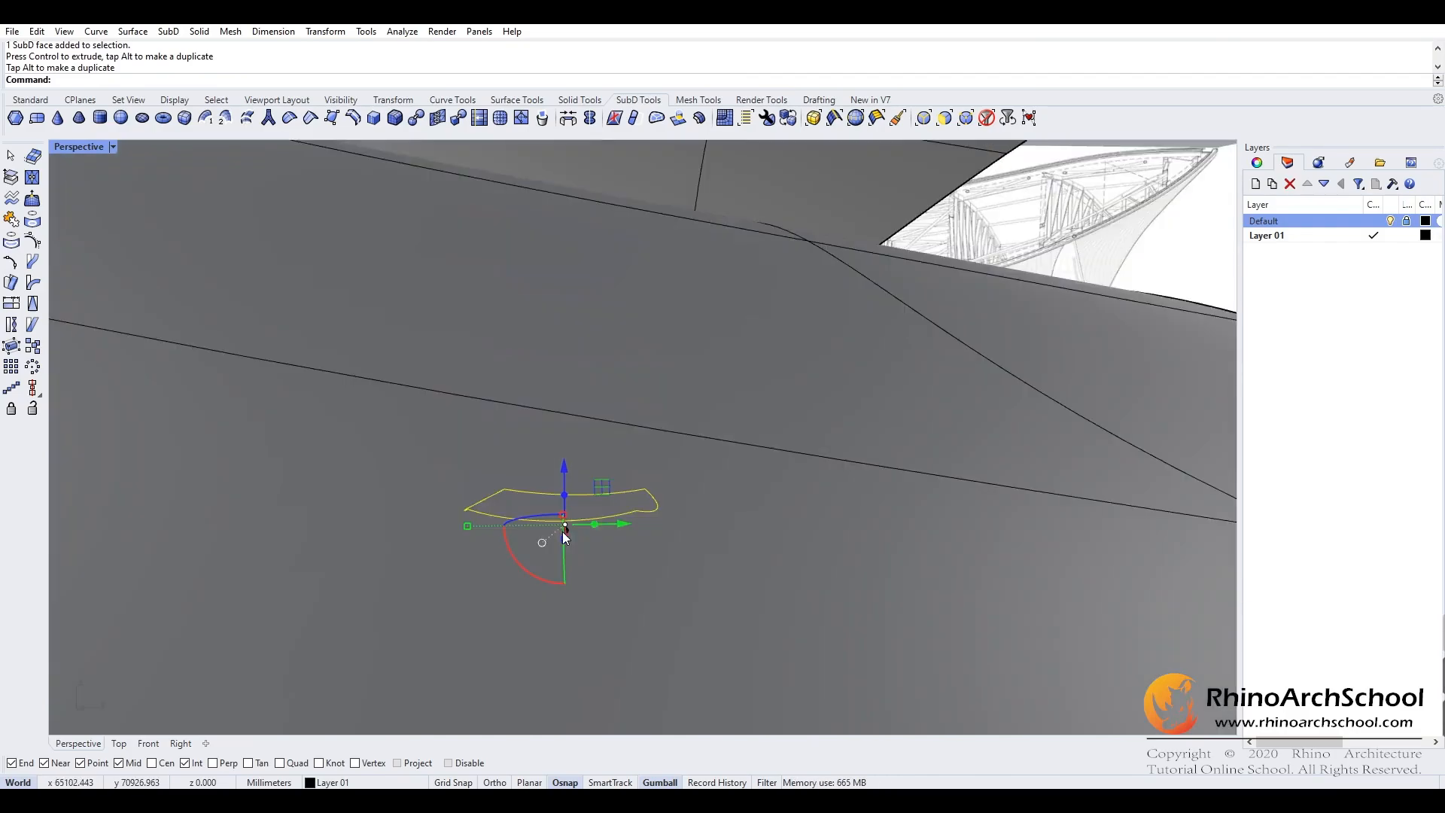
pyautogui.moveTo(562, 531); pyautogui.dragTo(577, 521, button='right')
pyautogui.scroll(2, 575, 525)
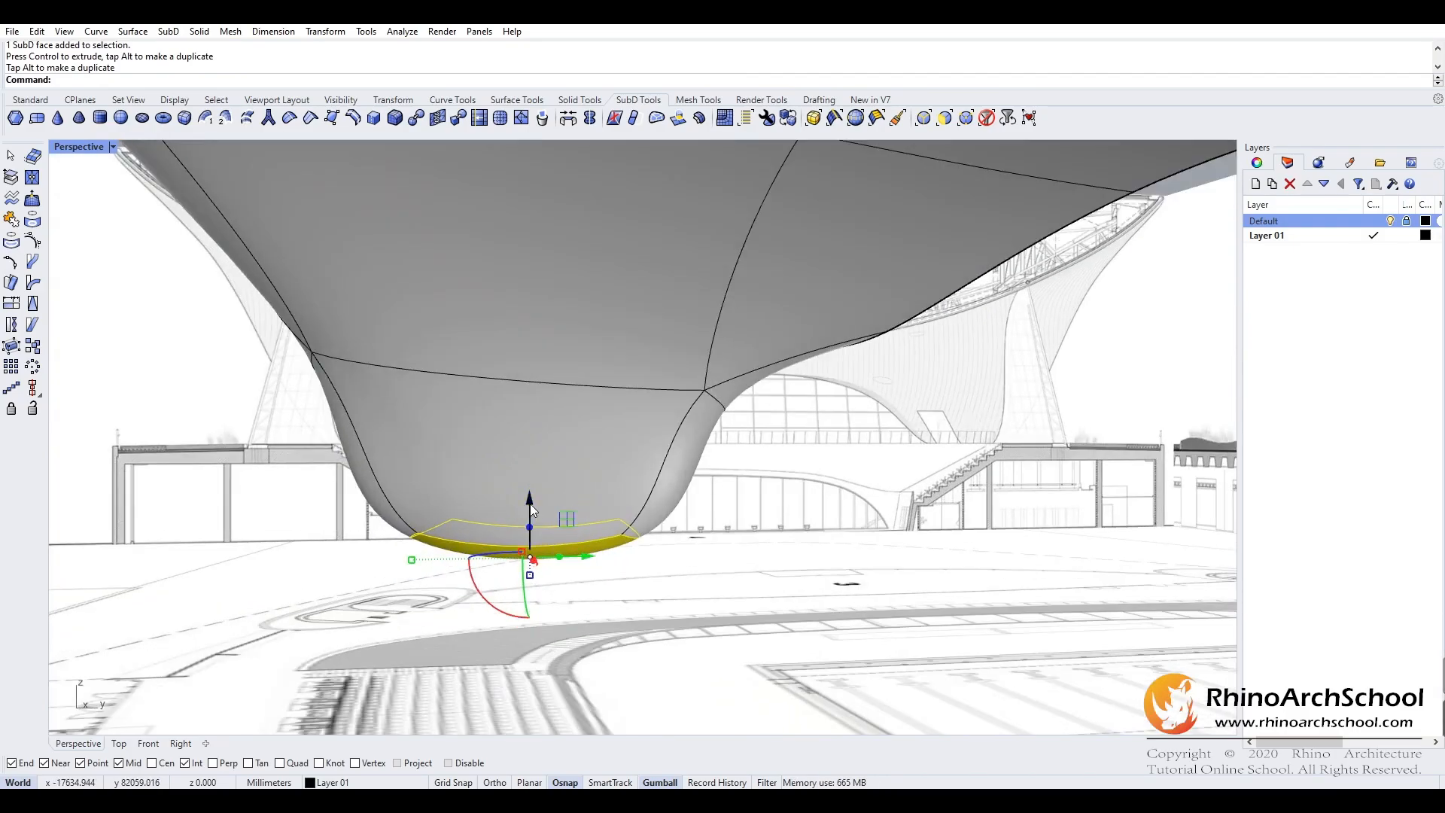
pyautogui.moveTo(531, 506); pyautogui.dragTo(536, 560)
# - Maximize the Right view and set its display mode to Ghosted so the section drawing shows through the roof
pyautogui.doubleClick(94, 147)
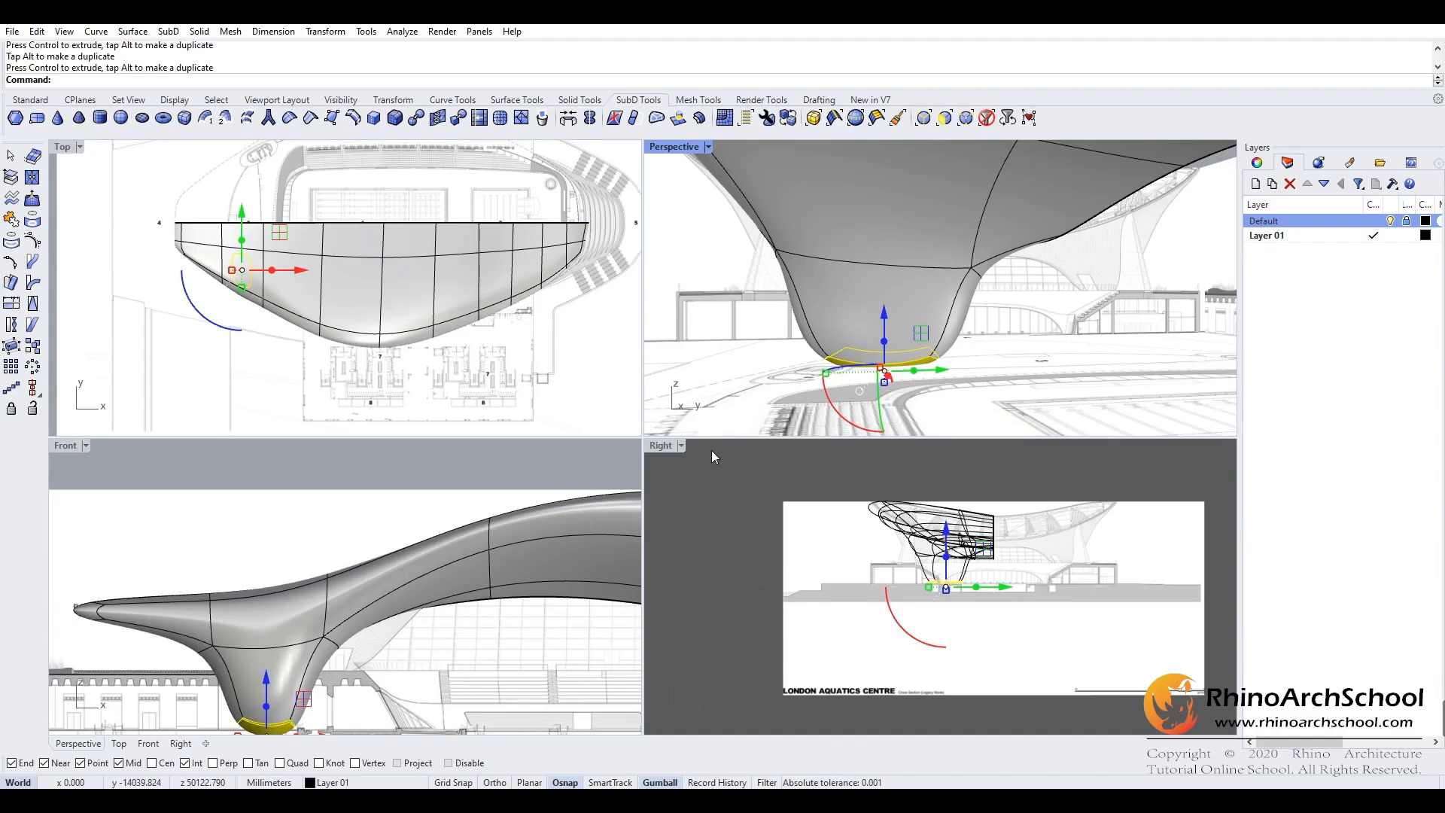
pyautogui.click(681, 445)
pyautogui.click(738, 294)
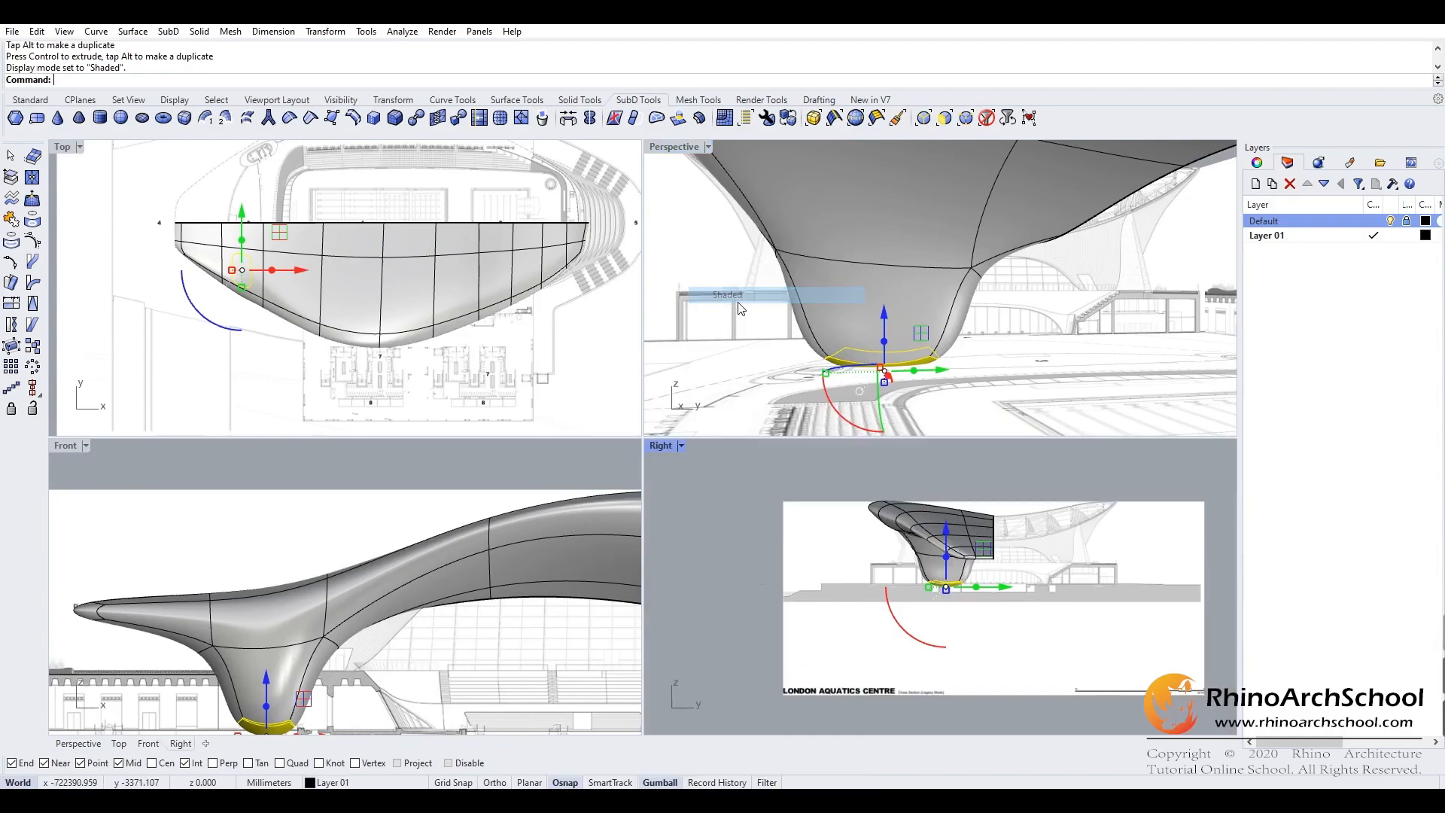
pyautogui.doubleClick(675, 445)
pyautogui.scroll(5, 629, 411)
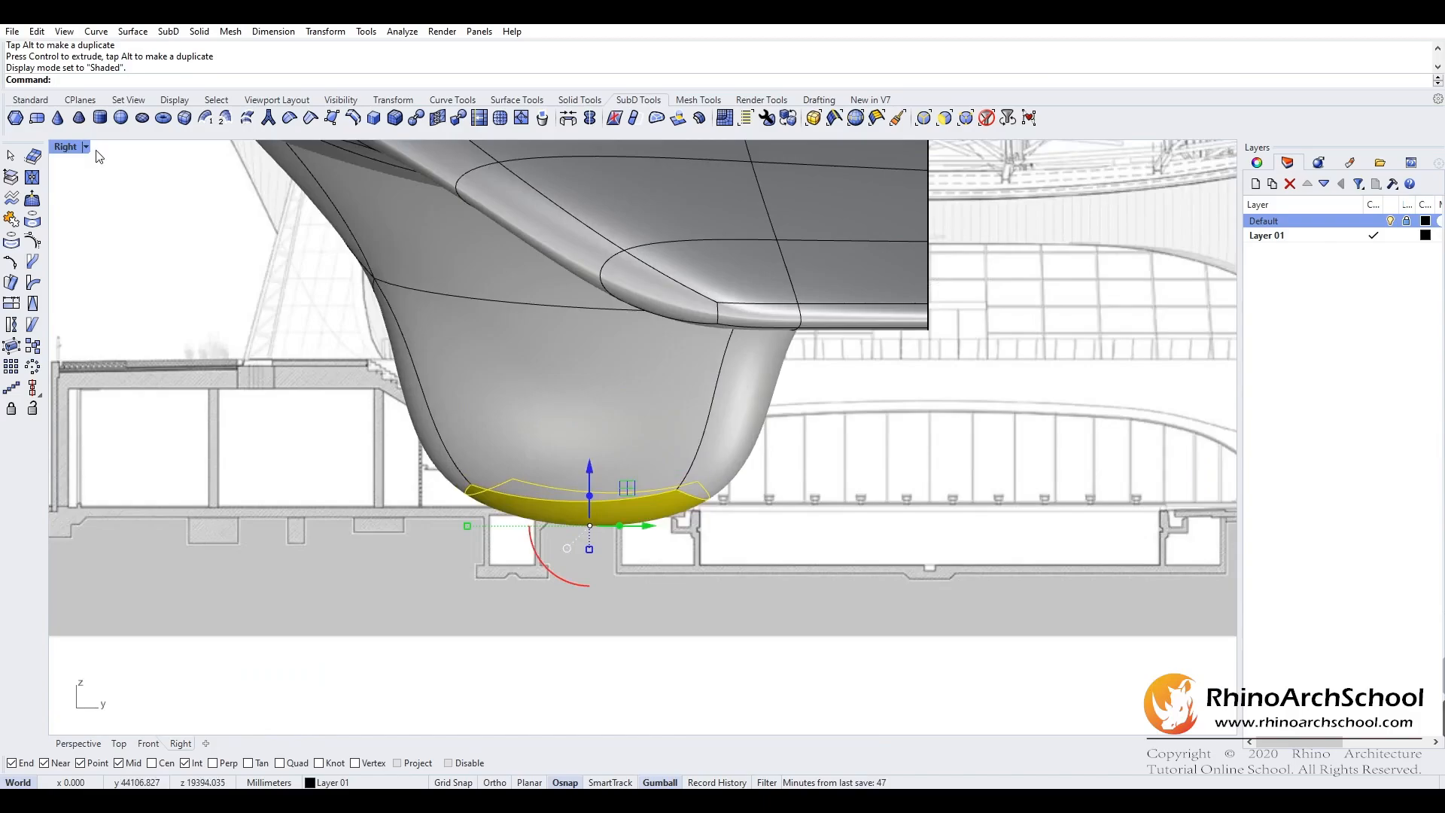
pyautogui.click(86, 148)
pyautogui.click(126, 255)
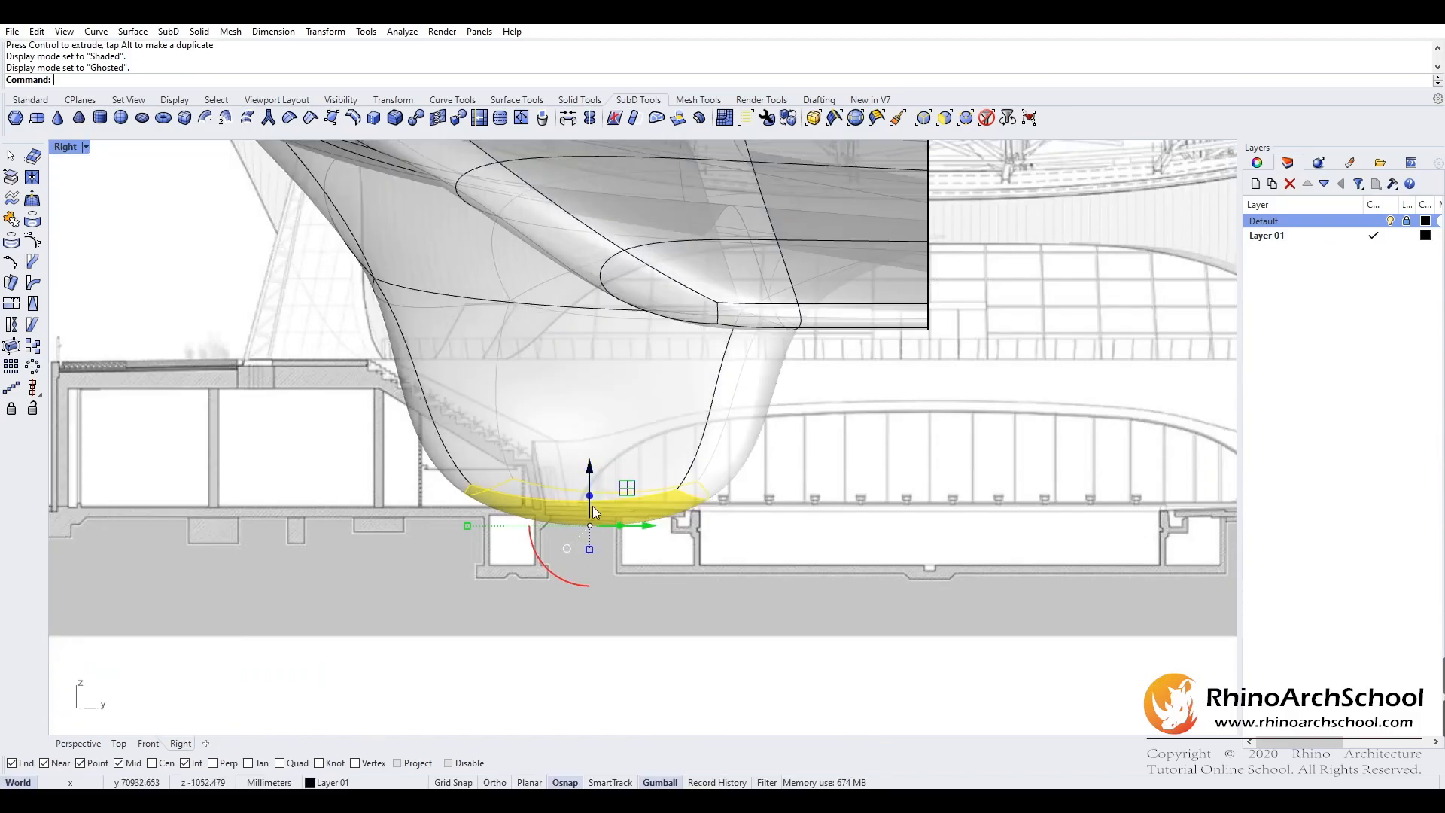
# - Raise the leg's end face to the top of the stands in the section drawing and shift it sideways toward the outer side
pyautogui.moveTo(595, 512); pyautogui.dragTo(616, 315)
pyautogui.moveTo(615, 304); pyautogui.dragTo(607, 428, button='right')
pyautogui.scroll(-3, 607, 428)
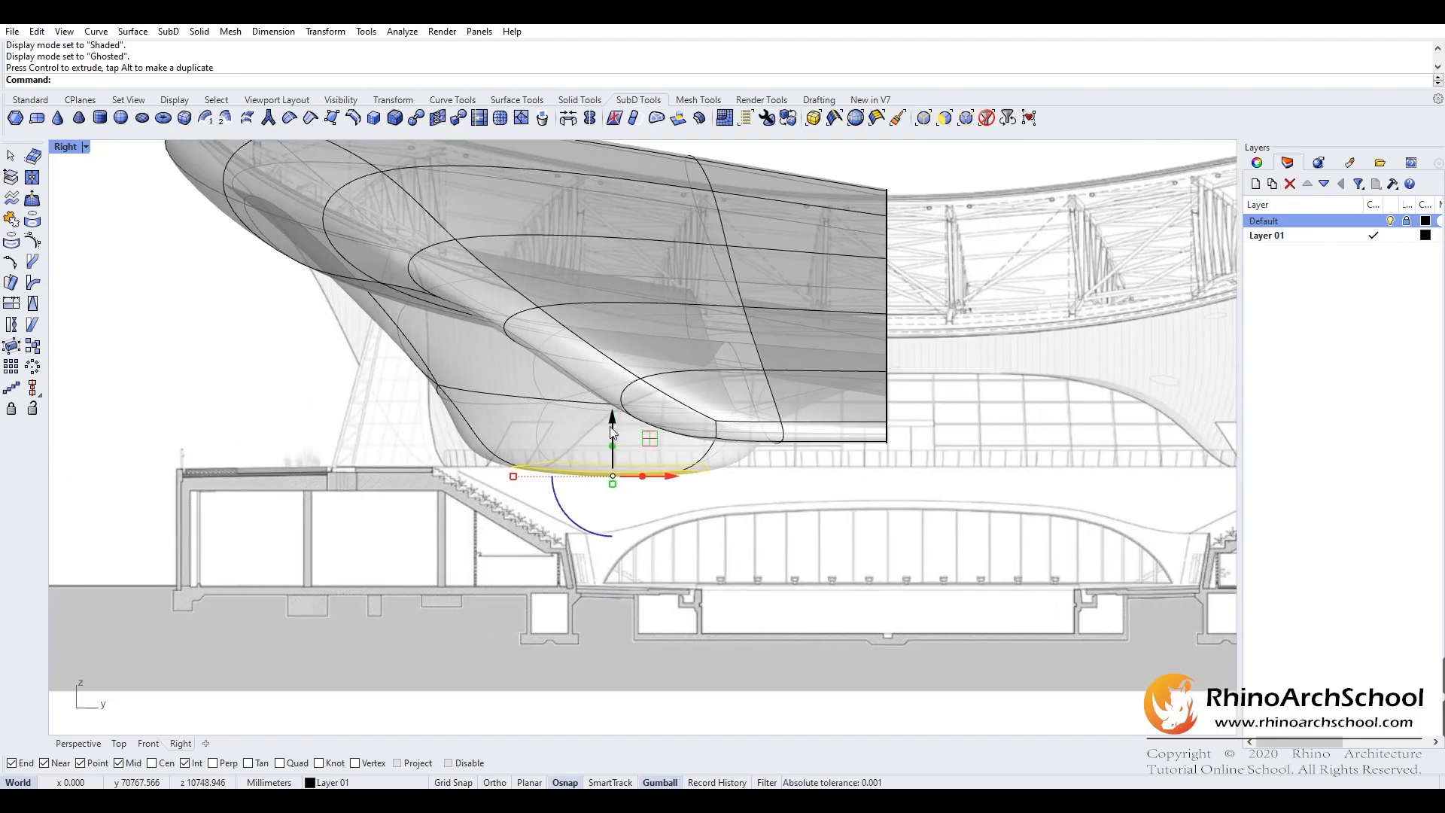
pyautogui.moveTo(613, 423); pyautogui.dragTo(608, 418)
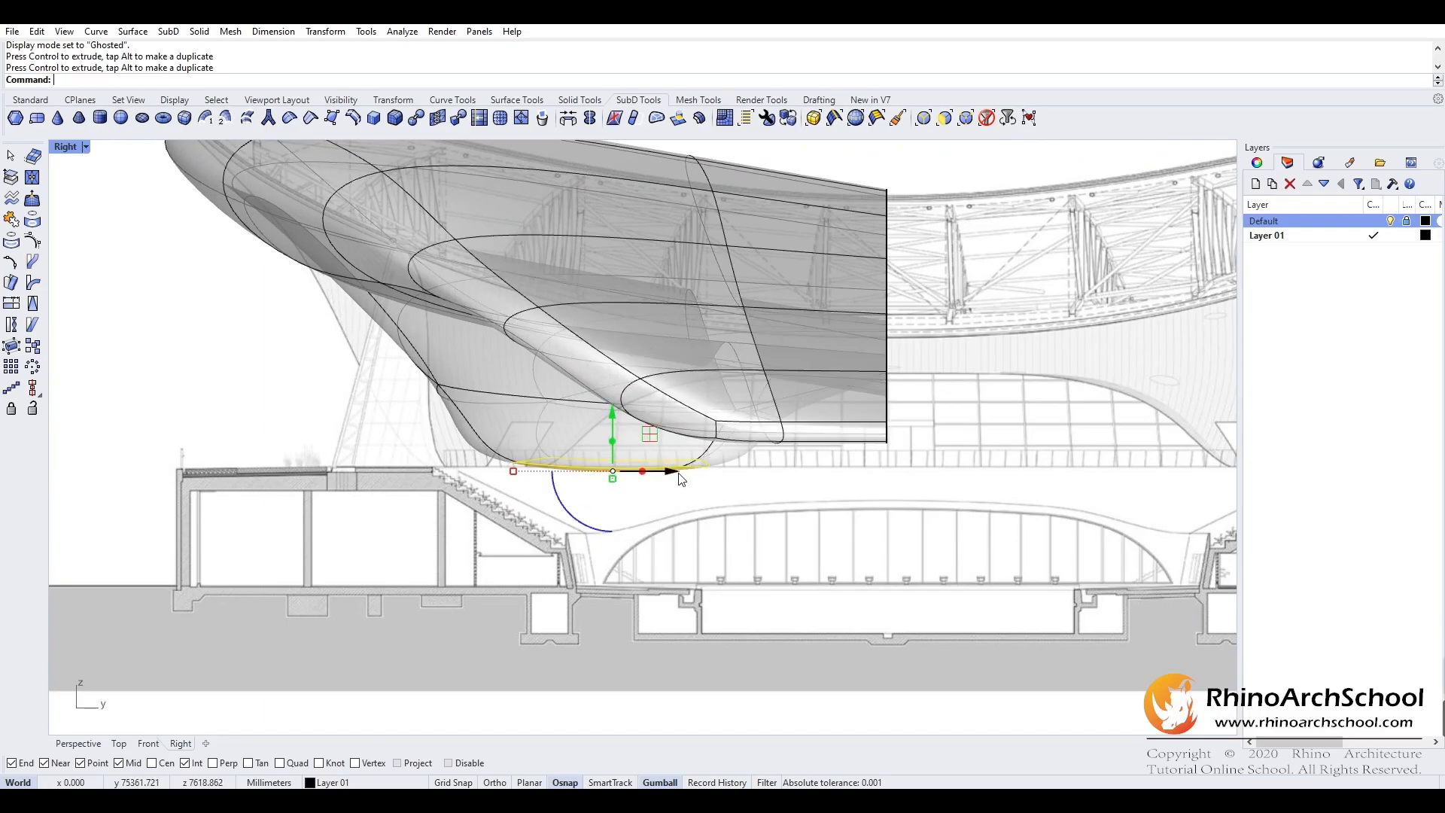
pyautogui.moveTo(672, 472); pyautogui.dragTo(611, 463)
# - Examine the reshaped support leg from several angles in the Perspective view against the reference drawings
pyautogui.moveTo(745, 442); pyautogui.dragTo(495, 438, button='right')
pyautogui.moveTo(77, 255); pyautogui.dragTo(253, 263, button='right')
pyautogui.doubleClick(66, 147)
pyautogui.doubleClick(741, 148)
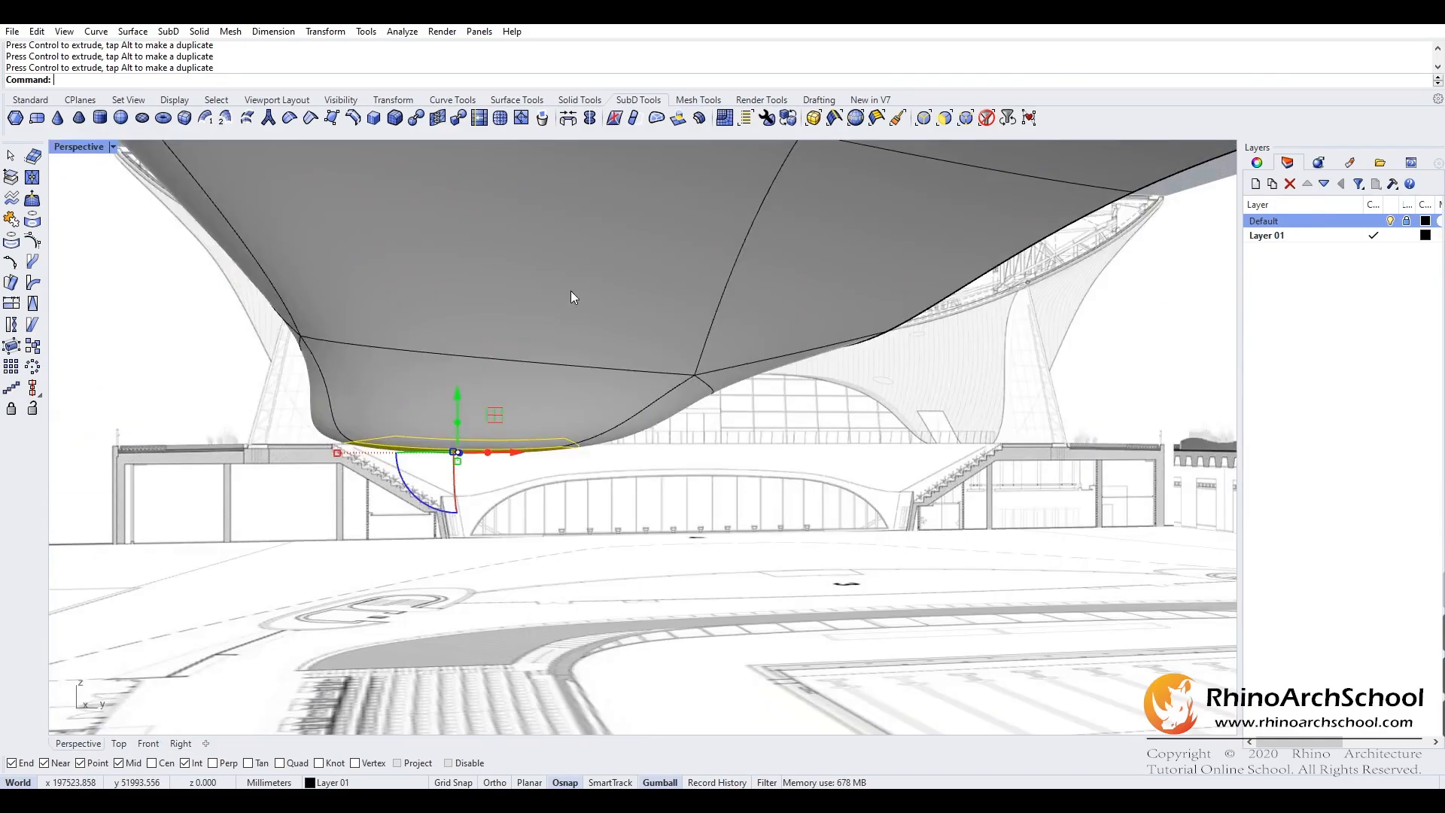
pyautogui.moveTo(570, 290); pyautogui.dragTo(575, 362, button='right')
pyautogui.scroll(3, 233, 318)
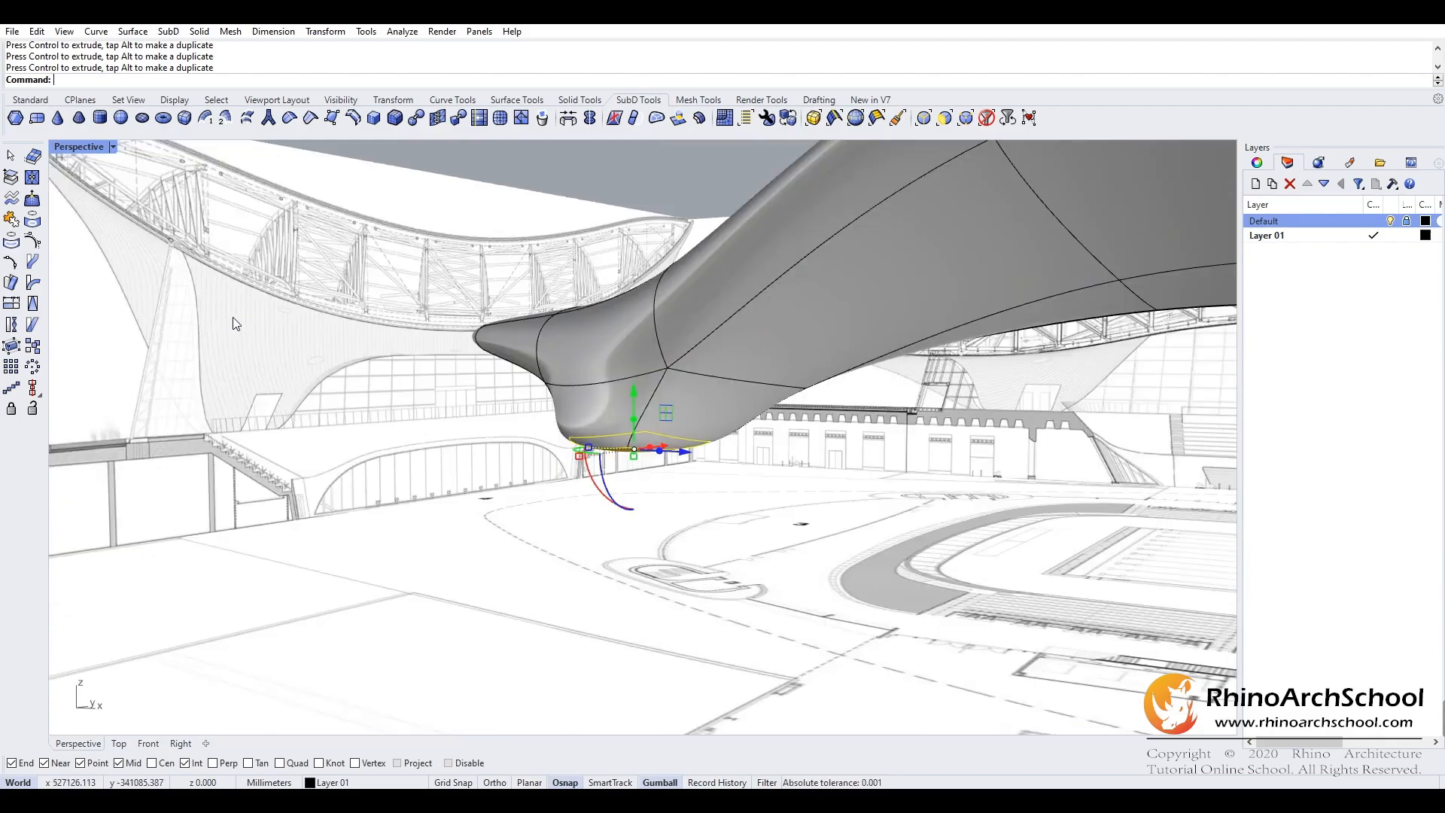
pyautogui.moveTo(256, 434); pyautogui.dragTo(344, 368, button='right')
pyautogui.moveTo(662, 441); pyautogui.dragTo(591, 432, button='right')
# - In the four-view layout, move the leg's outer side face inward to follow the section outline and scale it down horizontally
pyautogui.doubleClick(67, 148)
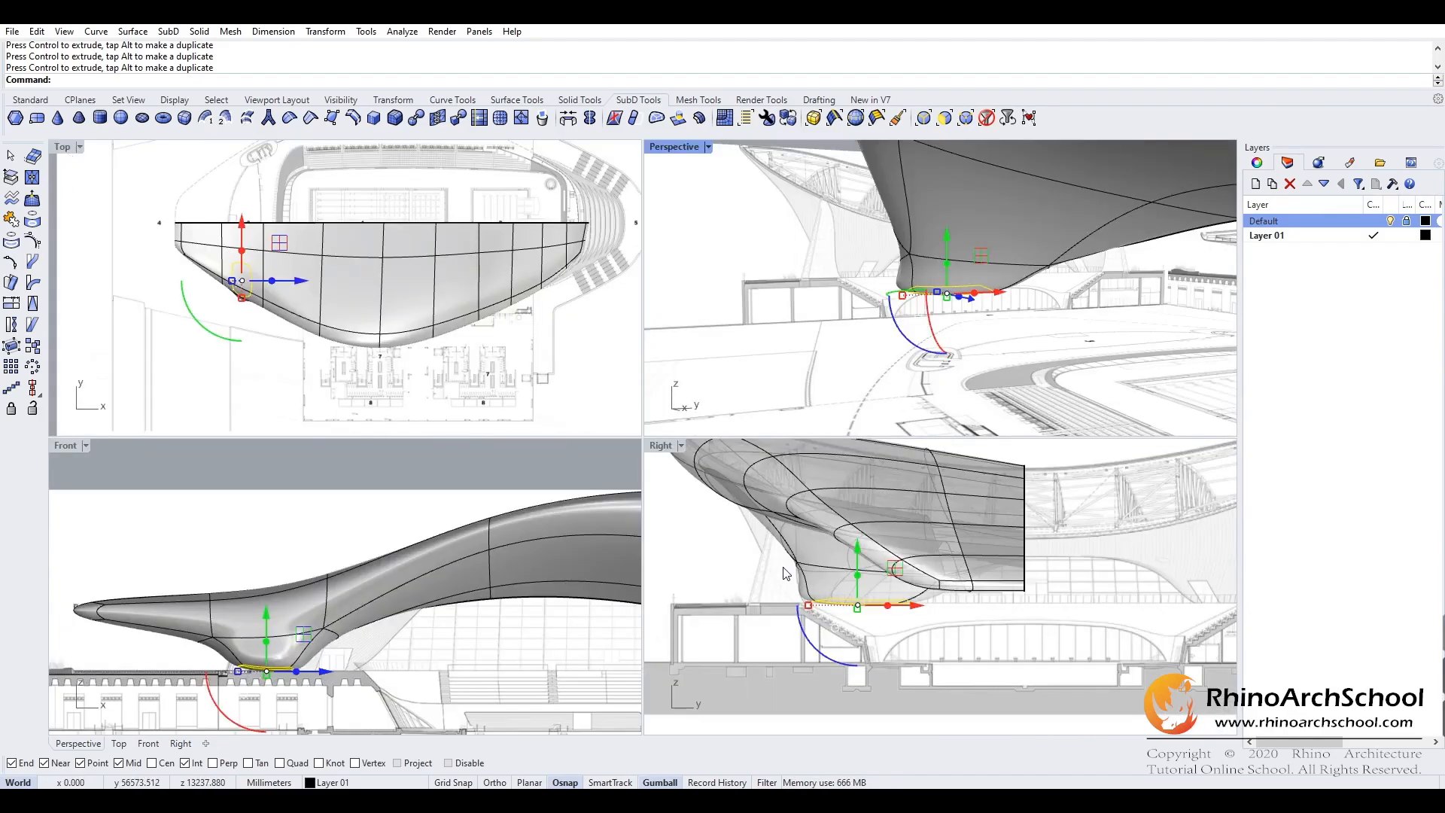
pyautogui.scroll(5, 826, 595)
pyautogui.click(792, 597)
pyautogui.keyDown('ctrl'); pyautogui.keyDown('shift'); pyautogui.click(800, 596); pyautogui.keyUp('shift'); pyautogui.keyUp('ctrl')
pyautogui.scroll(5, 821, 595)
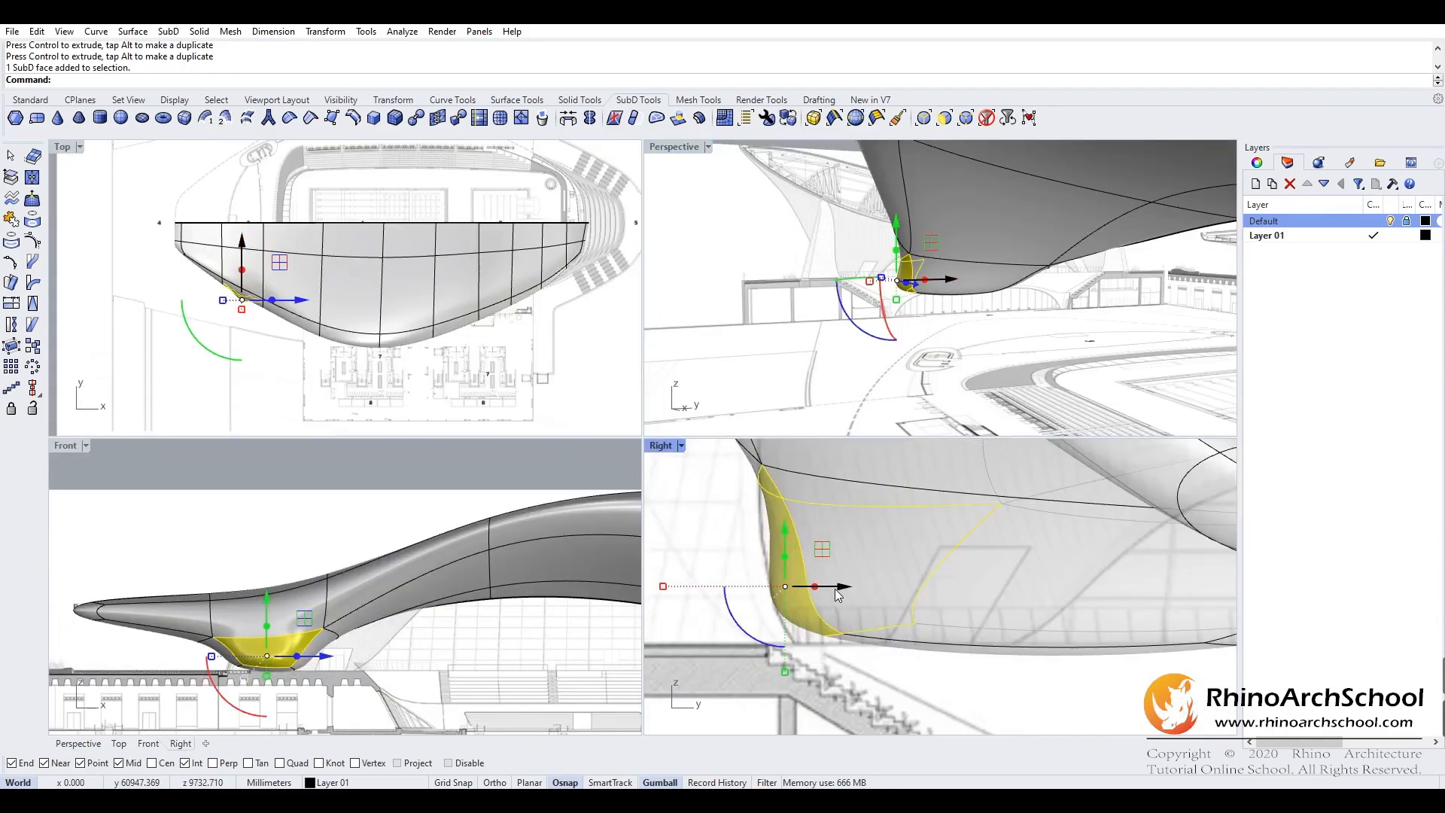
pyautogui.moveTo(838, 595); pyautogui.dragTo(851, 595)
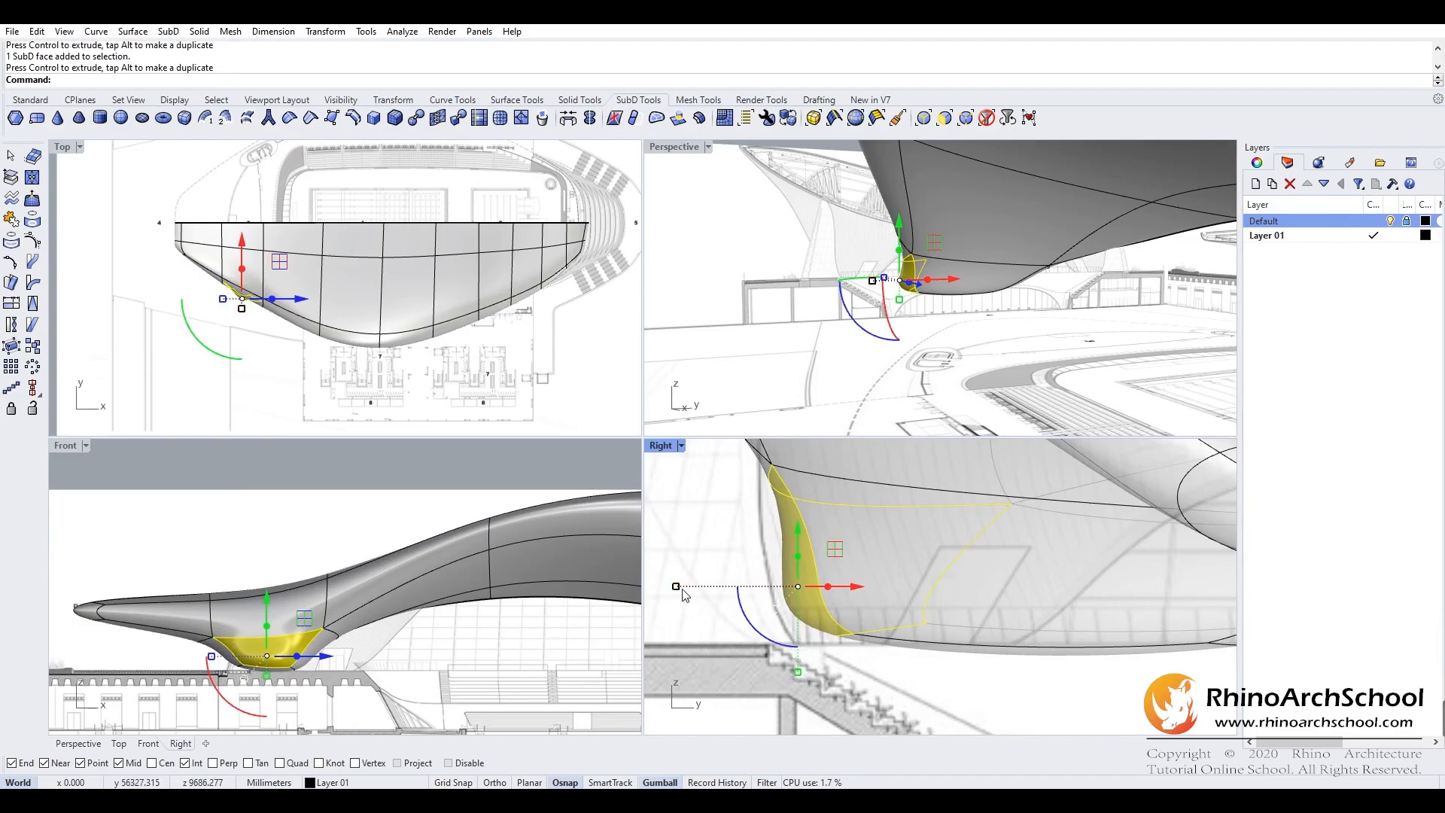
pyautogui.moveTo(677, 587); pyautogui.dragTo(743, 588)
pyautogui.moveTo(828, 569); pyautogui.dragTo(658, 528, button='right')
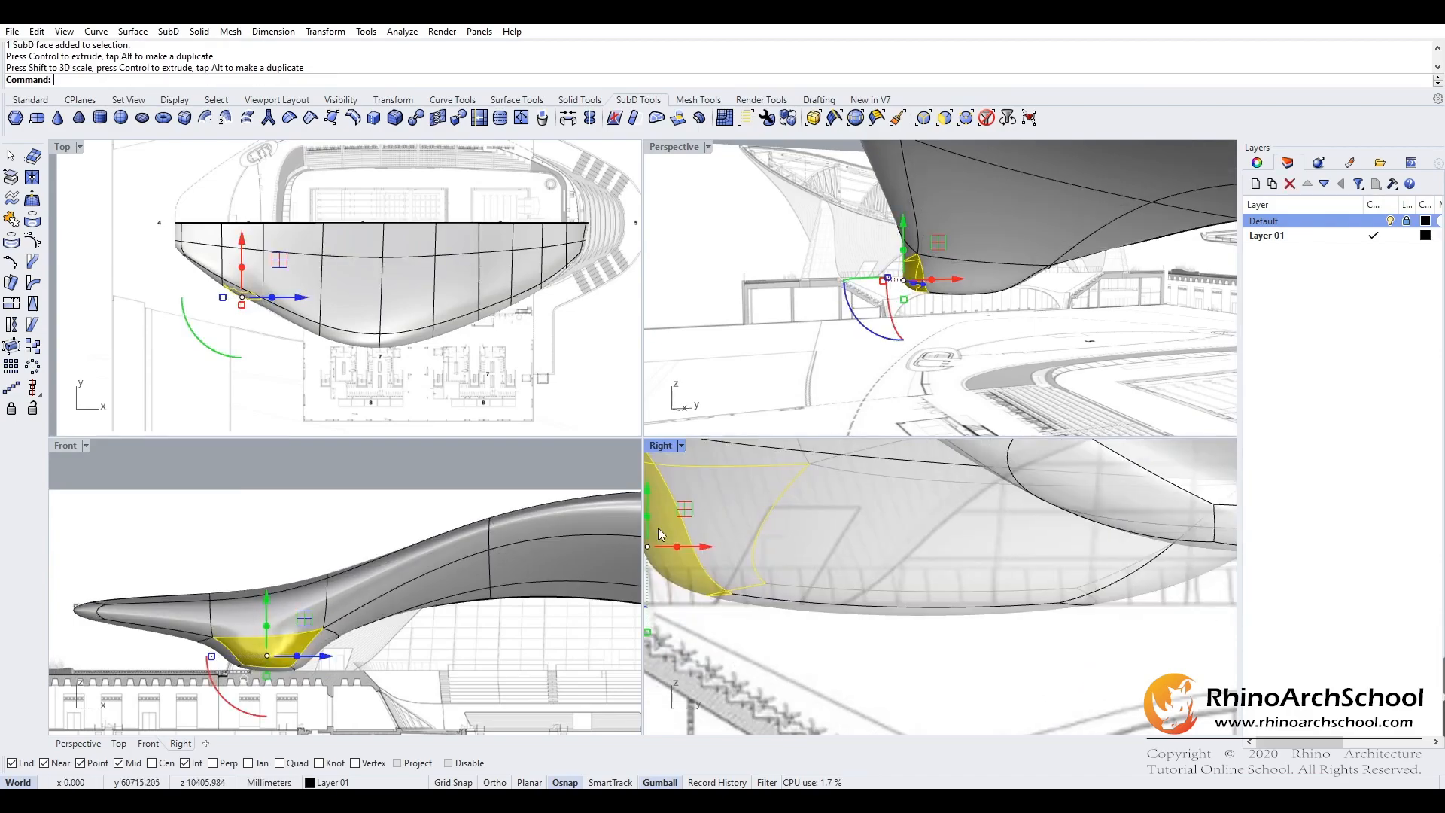
# - Scale the leg's bottom face narrower in the Right view and shift it toward the outer side to match the section
pyautogui.scroll(-2, 659, 532)
pyautogui.click(884, 386)
pyautogui.moveTo(885, 385); pyautogui.dragTo(883, 314, button='right')
pyautogui.scroll(3, 960, 300)
pyautogui.keyDown('ctrl'); pyautogui.keyDown('shift'); pyautogui.click(957, 292); pyautogui.keyUp('shift'); pyautogui.keyUp('ctrl')
pyautogui.click(1072, 341)
pyautogui.keyDown('ctrl'); pyautogui.keyDown('shift'); pyautogui.click(916, 287); pyautogui.keyUp('shift'); pyautogui.keyUp('ctrl')
pyautogui.scroll(-4, 921, 569)
pyautogui.moveTo(931, 589)
pyautogui.mouseDown()
pyautogui.moveTo(912, 589)
pyautogui.moveTo(924, 589)
pyautogui.mouseUp()
pyautogui.moveTo(770, 588); pyautogui.dragTo(806, 579)
pyautogui.moveTo(934, 589); pyautogui.dragTo(905, 595)
# - Move the leg's outer side face outward in the Right view to follow the section outline, and clear the selection
pyautogui.click(724, 557)
pyautogui.keyDown('ctrl'); pyautogui.keyDown('shift'); pyautogui.click(752, 548); pyautogui.keyUp('shift'); pyautogui.keyUp('ctrl')
pyautogui.moveTo(812, 552); pyautogui.dragTo(780, 555)
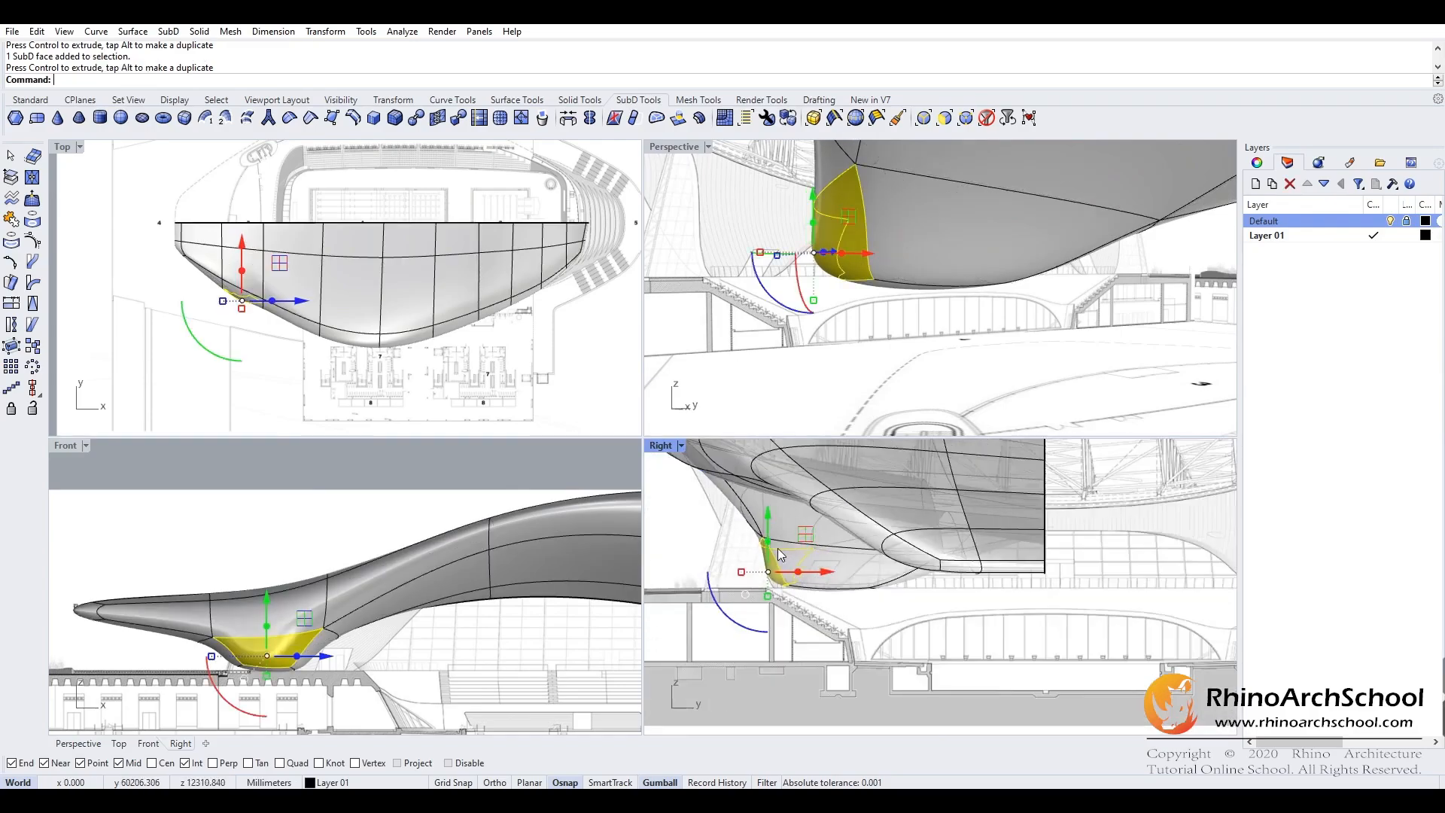
pyautogui.scroll(5, 780, 553)
pyautogui.press('Escape')
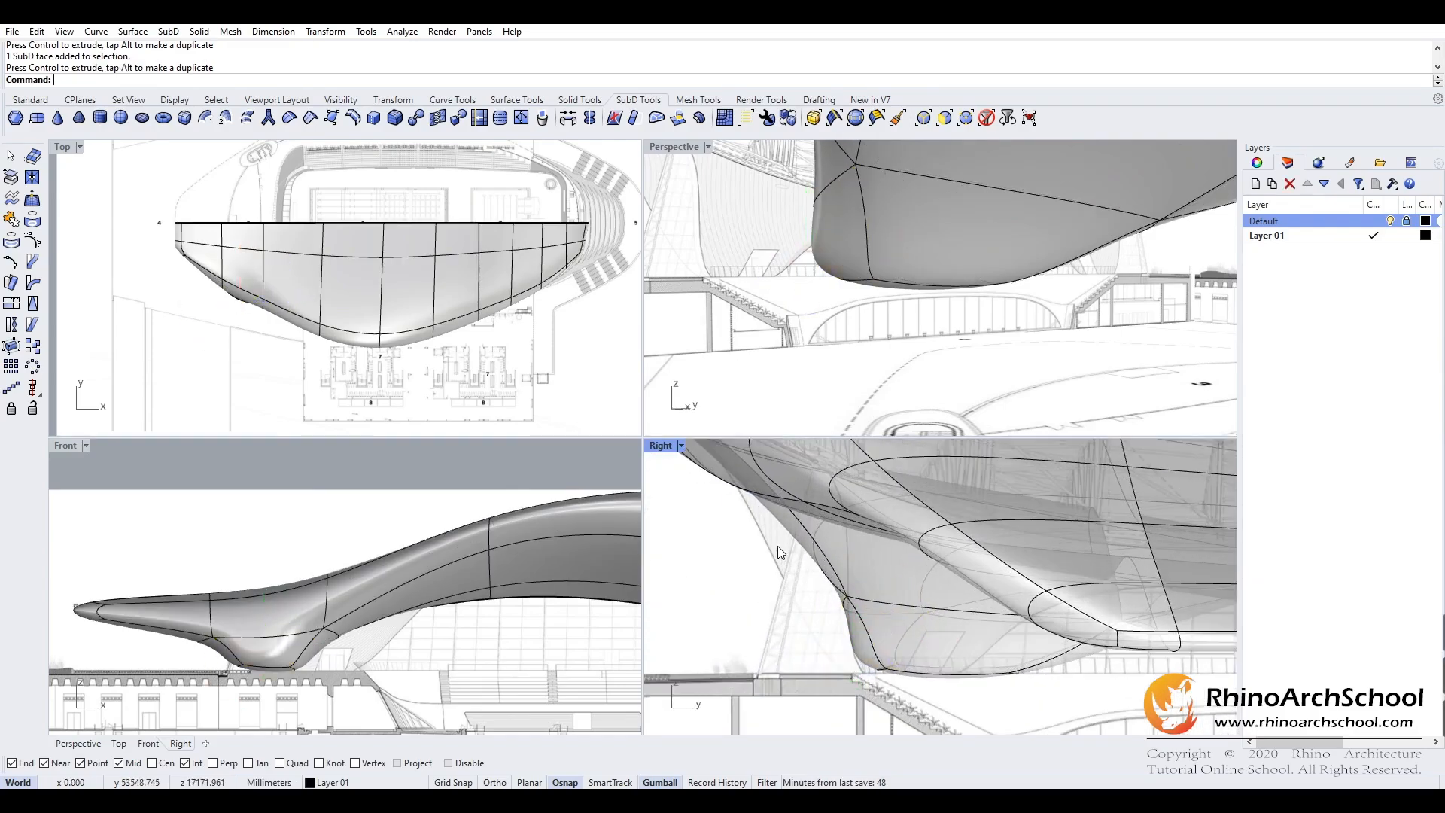
pyautogui.keyDown('ctrl'); pyautogui.keyDown('shift'); pyautogui.click(783, 545); pyautogui.keyUp('shift'); pyautogui.keyUp('ctrl')
pyautogui.scroll(-6, 843, 245)
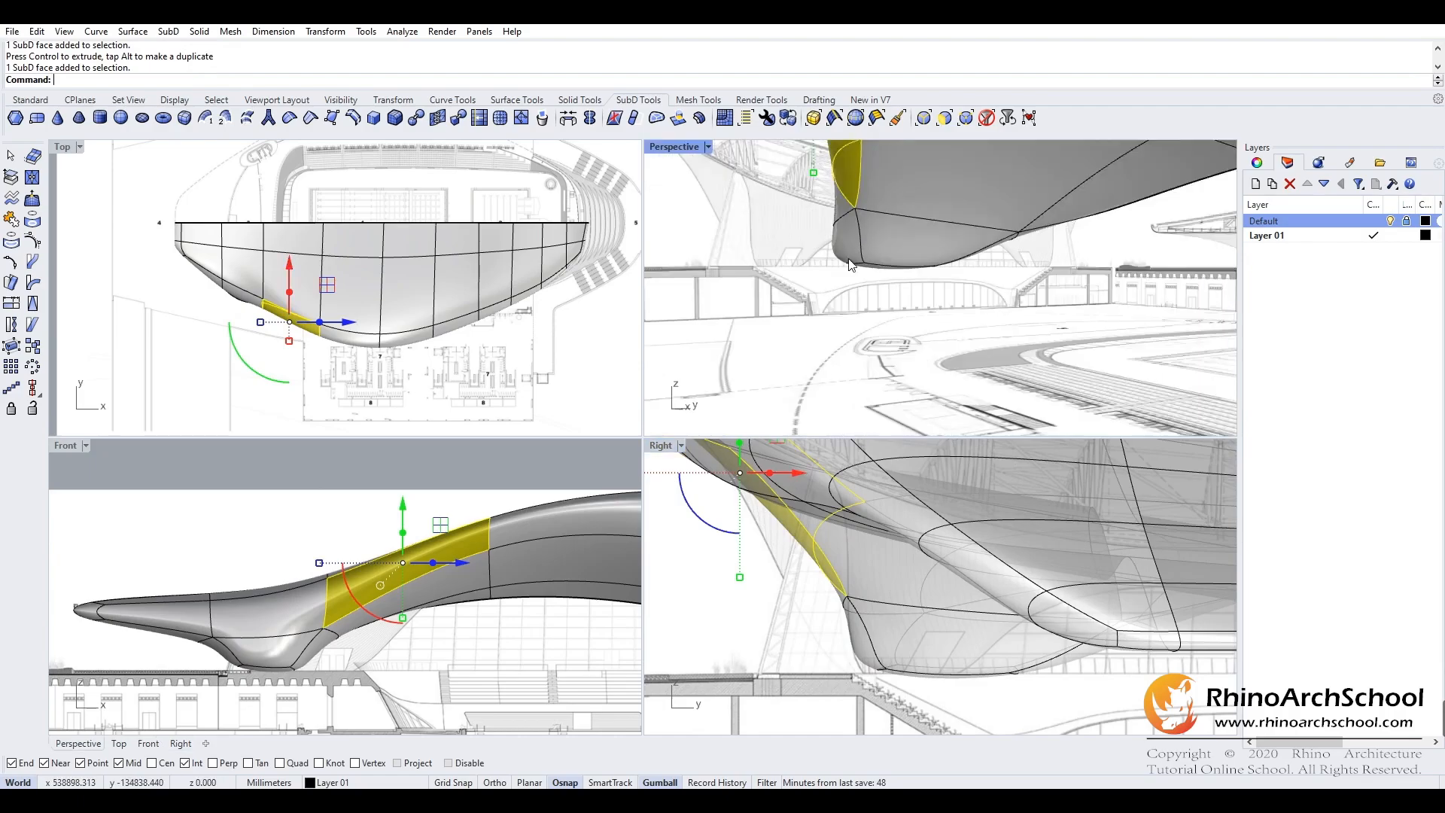
pyautogui.moveTo(843, 245)
pyautogui.mouseDown(button='right')
pyautogui.moveTo(866, 302)
pyautogui.moveTo(847, 256)
pyautogui.mouseUp(button='right')
pyautogui.click(776, 573)
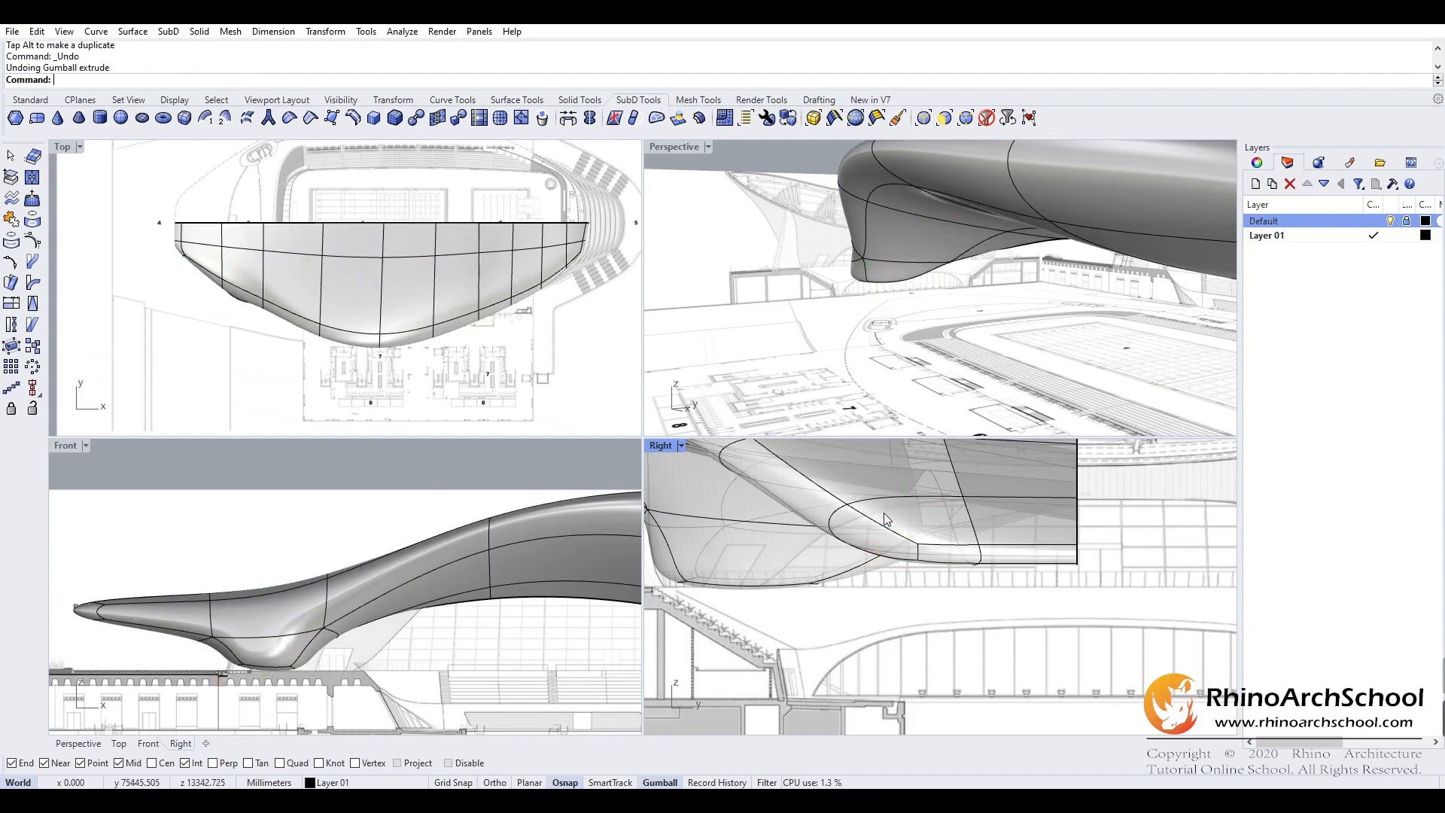
# - Lower the bottom face of the support leg in the Right view to follow the section drawing
pyautogui.moveTo(905, 620); pyautogui.dragTo(843, 632, button='right')
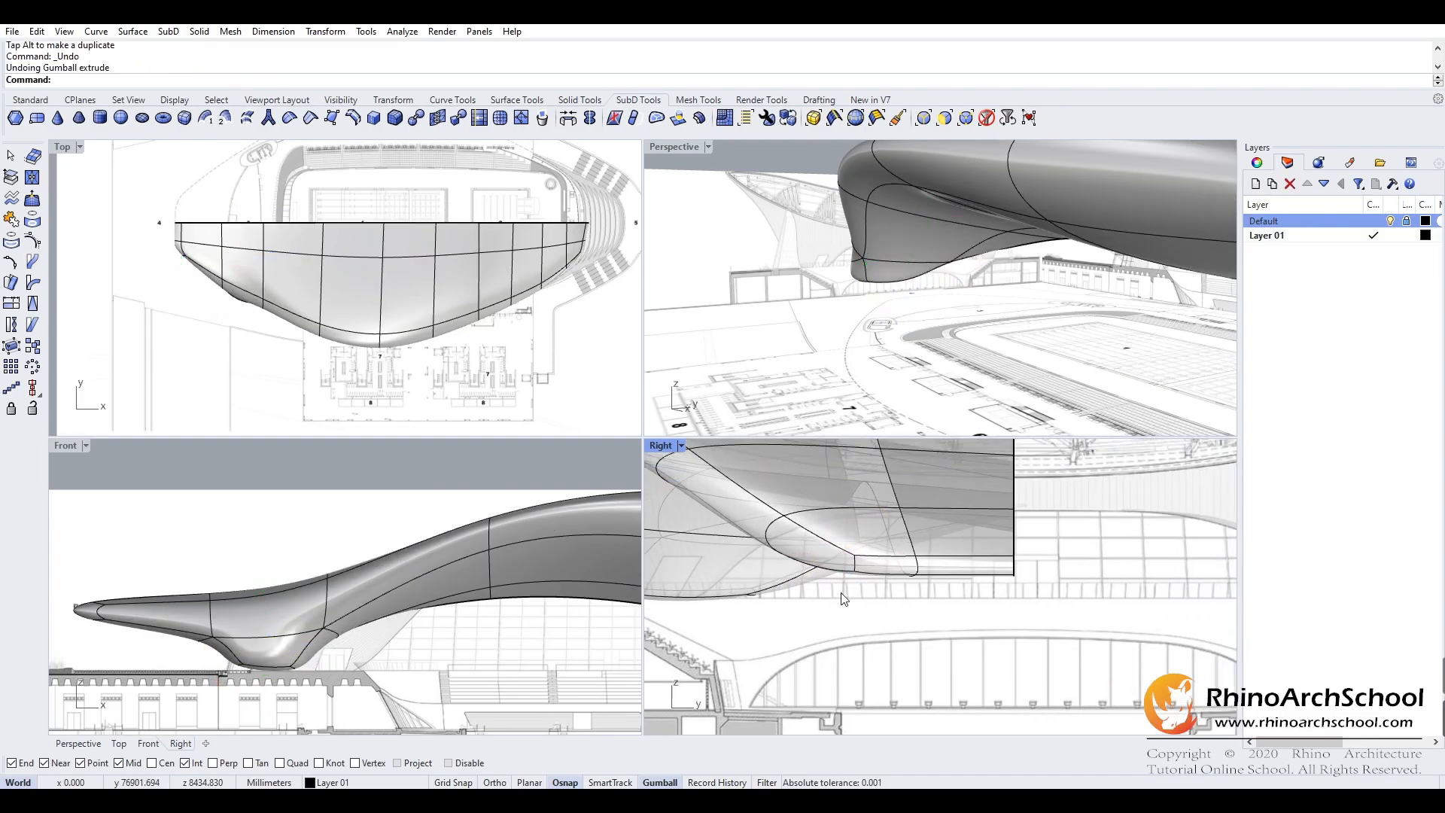
pyautogui.moveTo(816, 563); pyautogui.dragTo(918, 535, button='right')
pyautogui.scroll(2, 752, 569)
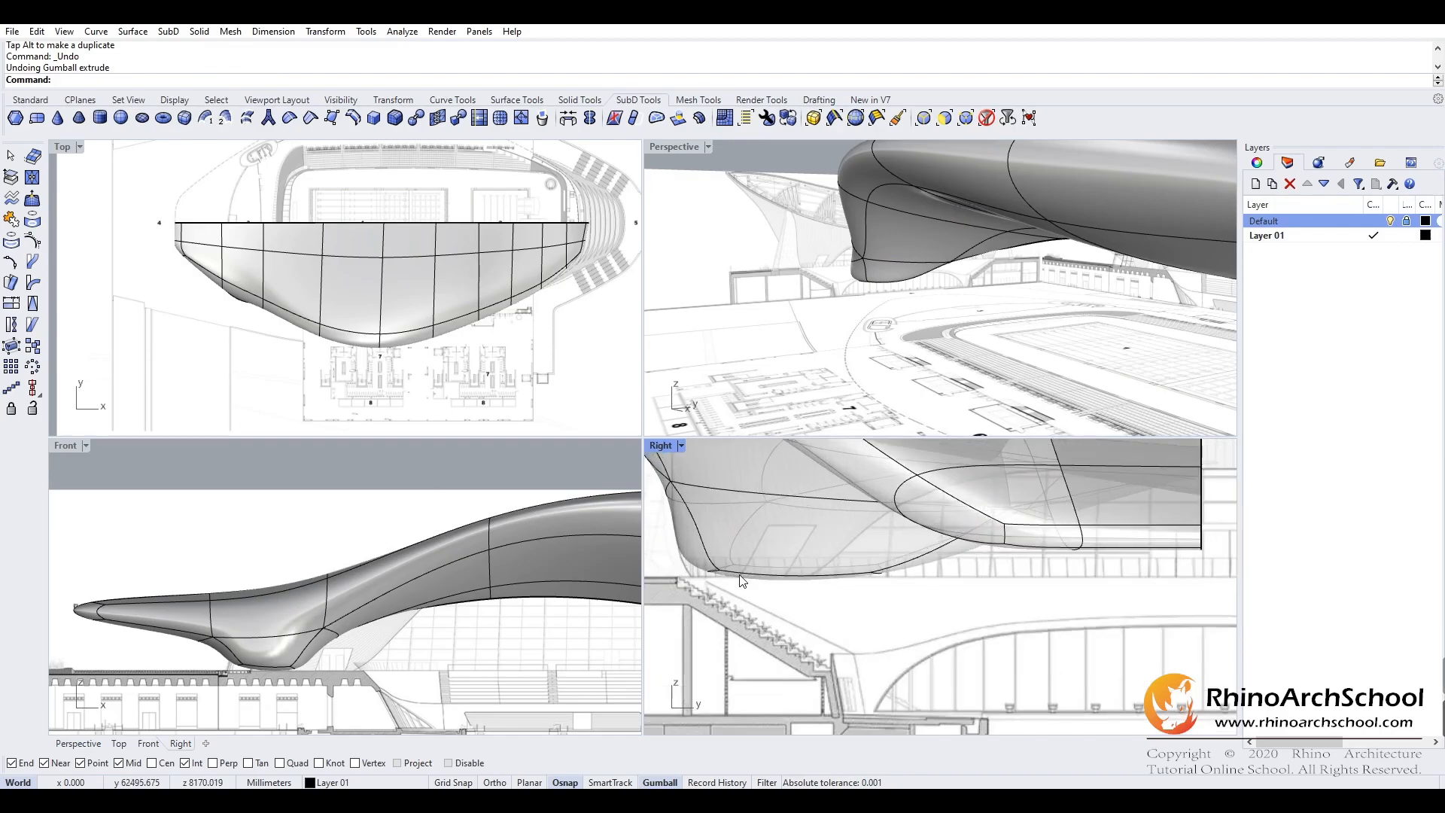
pyautogui.moveTo(771, 577); pyautogui.dragTo(858, 588, button='right')
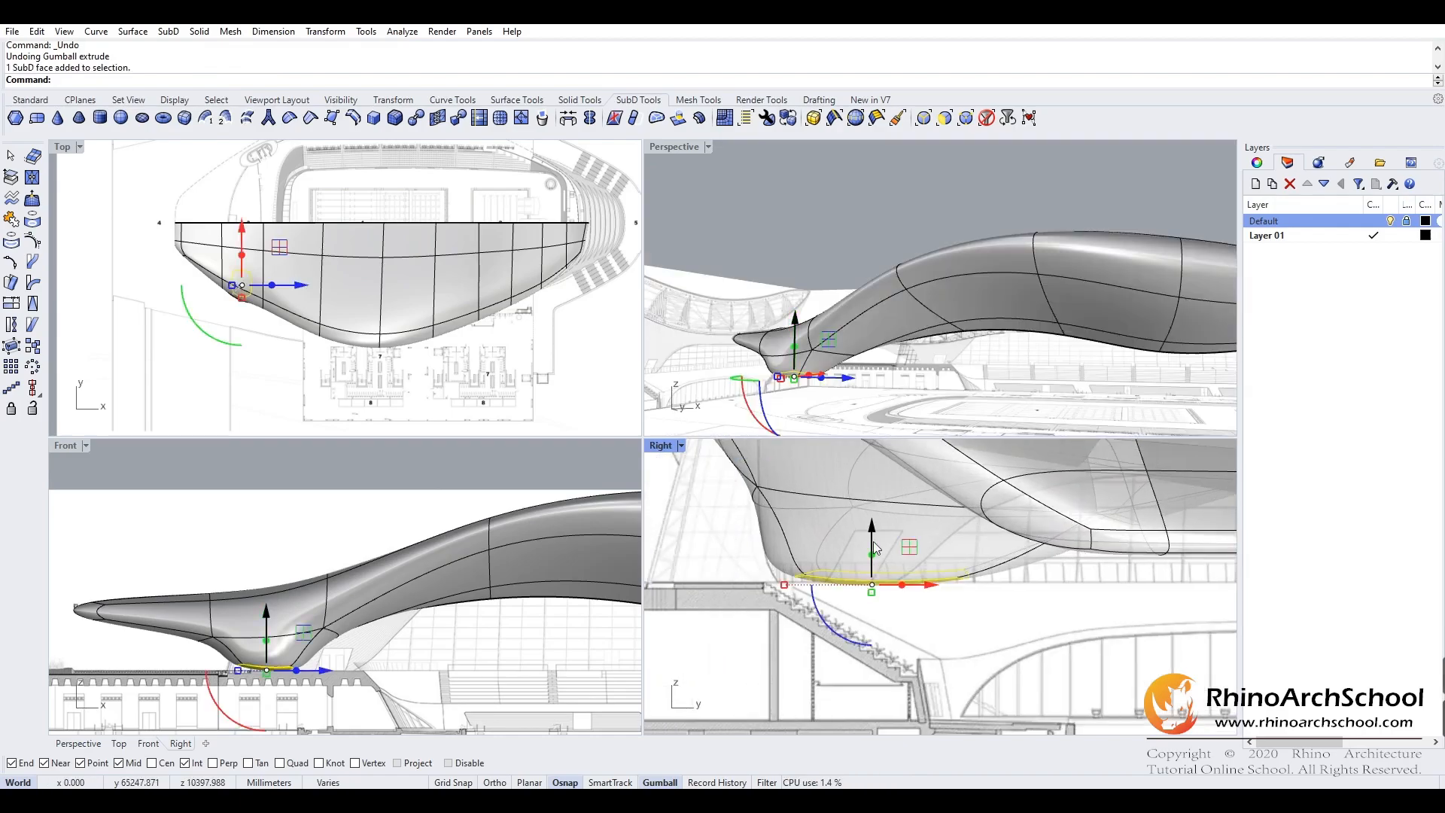
pyautogui.moveTo(873, 540); pyautogui.dragTo(876, 558)
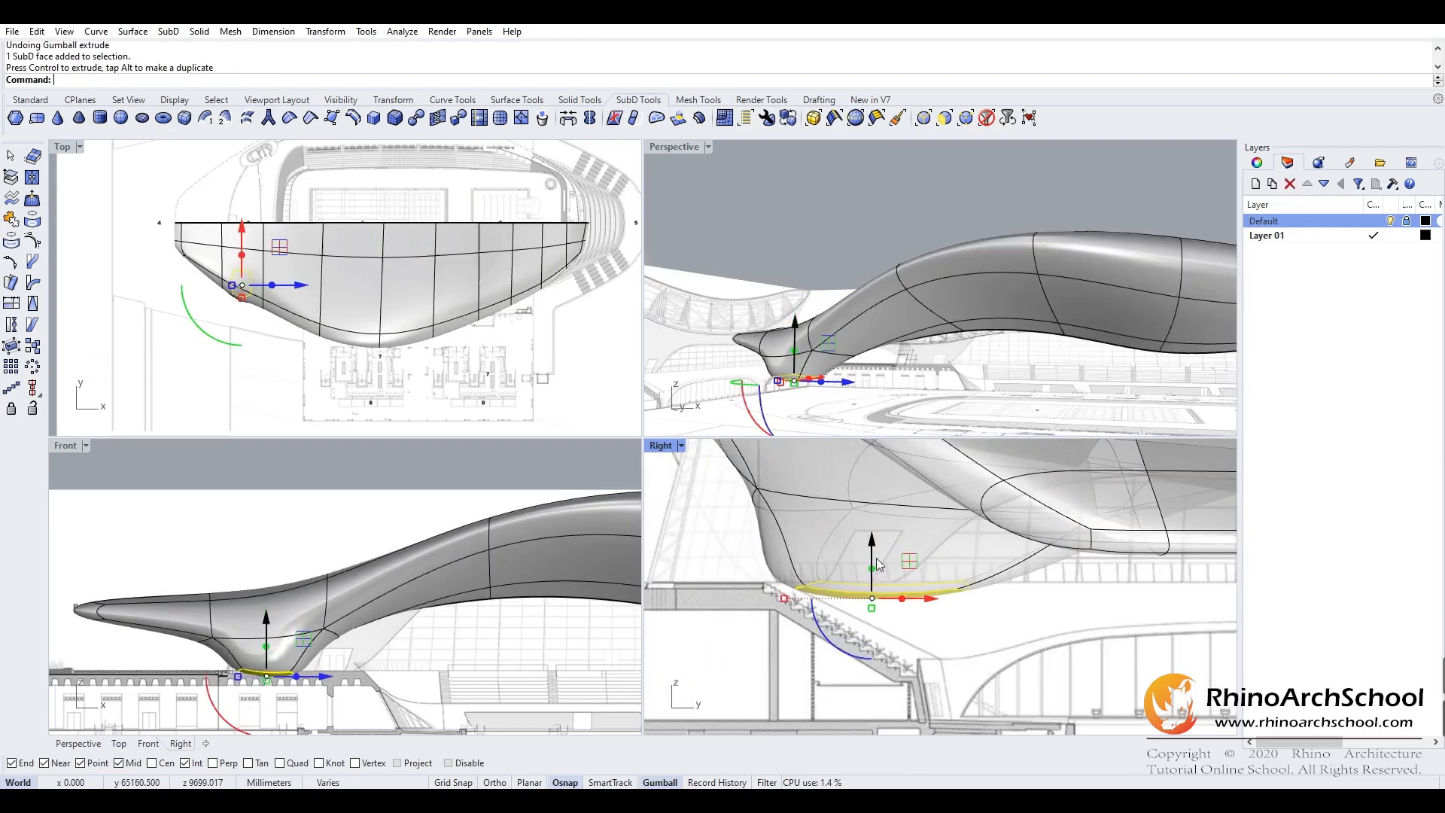
# - Try to scale the leg's bottom face narrower in the Right view, and undo the scaling
pyautogui.moveTo(925, 600); pyautogui.dragTo(876, 604)
pyautogui.hotkey('ctrl', 'z')
pyautogui.scroll(2, 869, 602)
pyautogui.hotkey('ctrl', 'z')
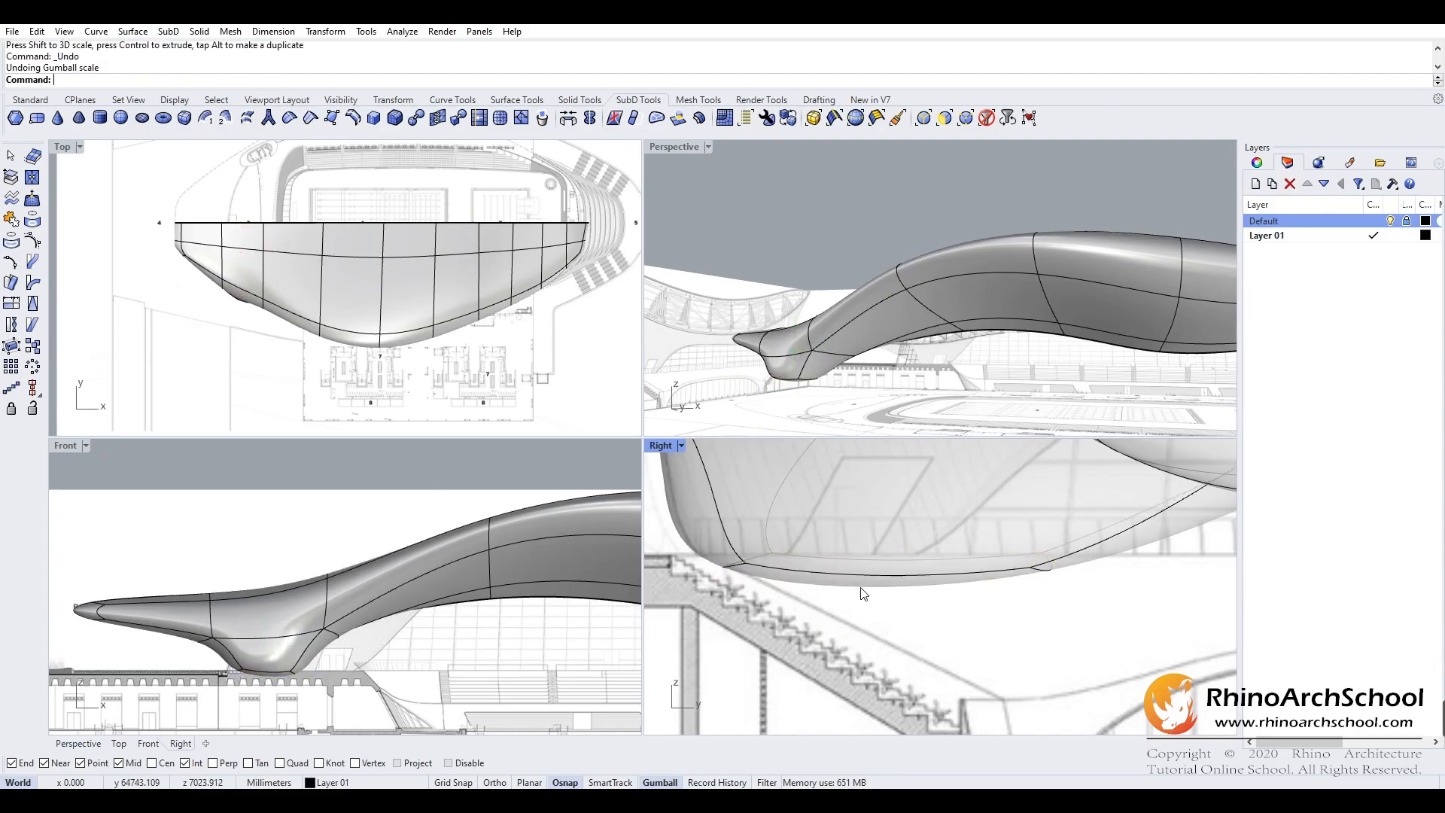
# - Raise the leg's bottom face slightly in the Right view, adjust its outer bottom edge horizontally, and clear the selection
pyautogui.moveTo(868, 527); pyautogui.dragTo(870, 516)
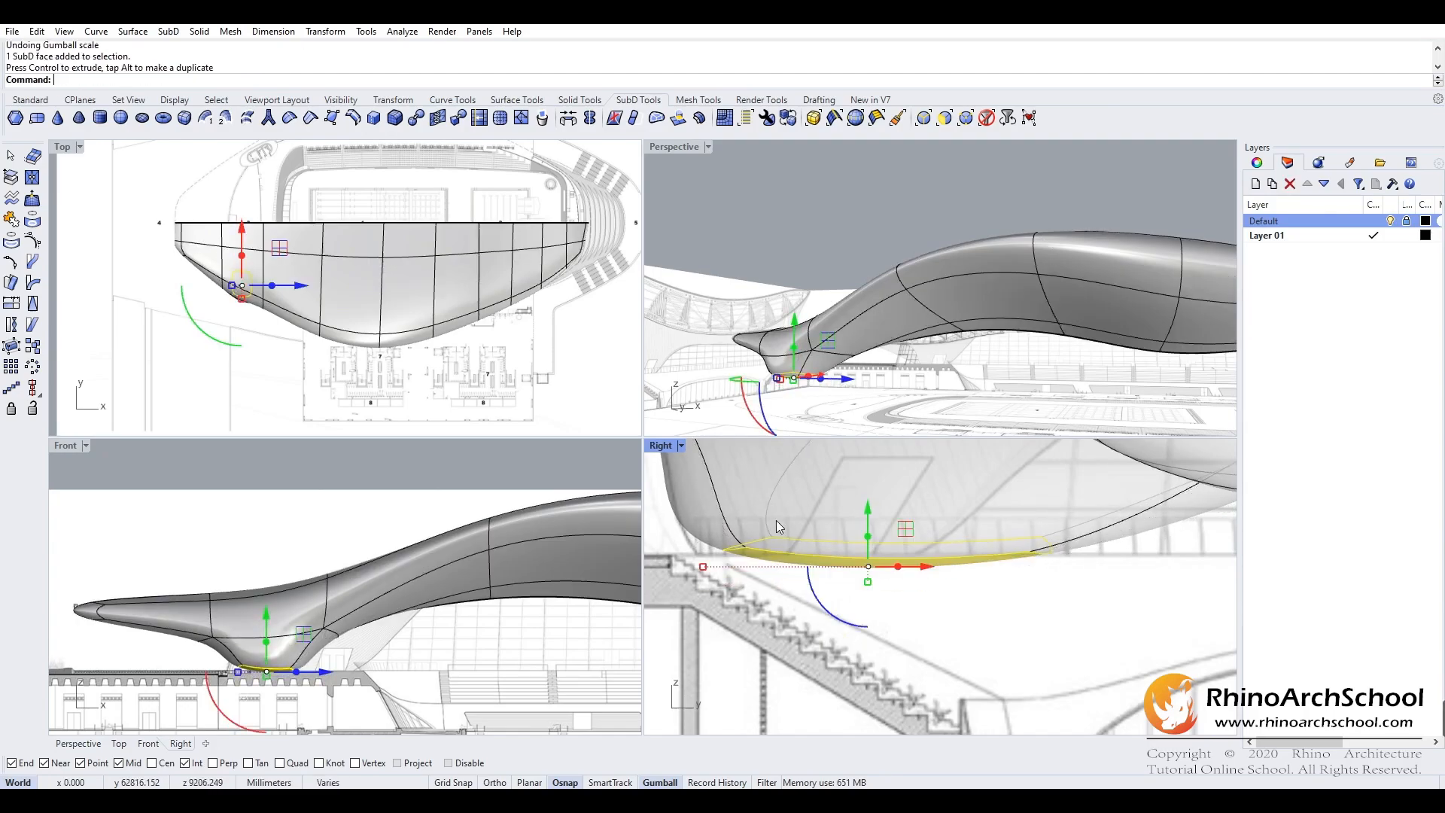
pyautogui.click(715, 564)
pyautogui.keyDown('ctrl'); pyautogui.keyDown('shift'); pyautogui.click(725, 554); pyautogui.keyUp('shift'); pyautogui.keyUp('ctrl')
pyautogui.moveTo(727, 515); pyautogui.dragTo(756, 555)
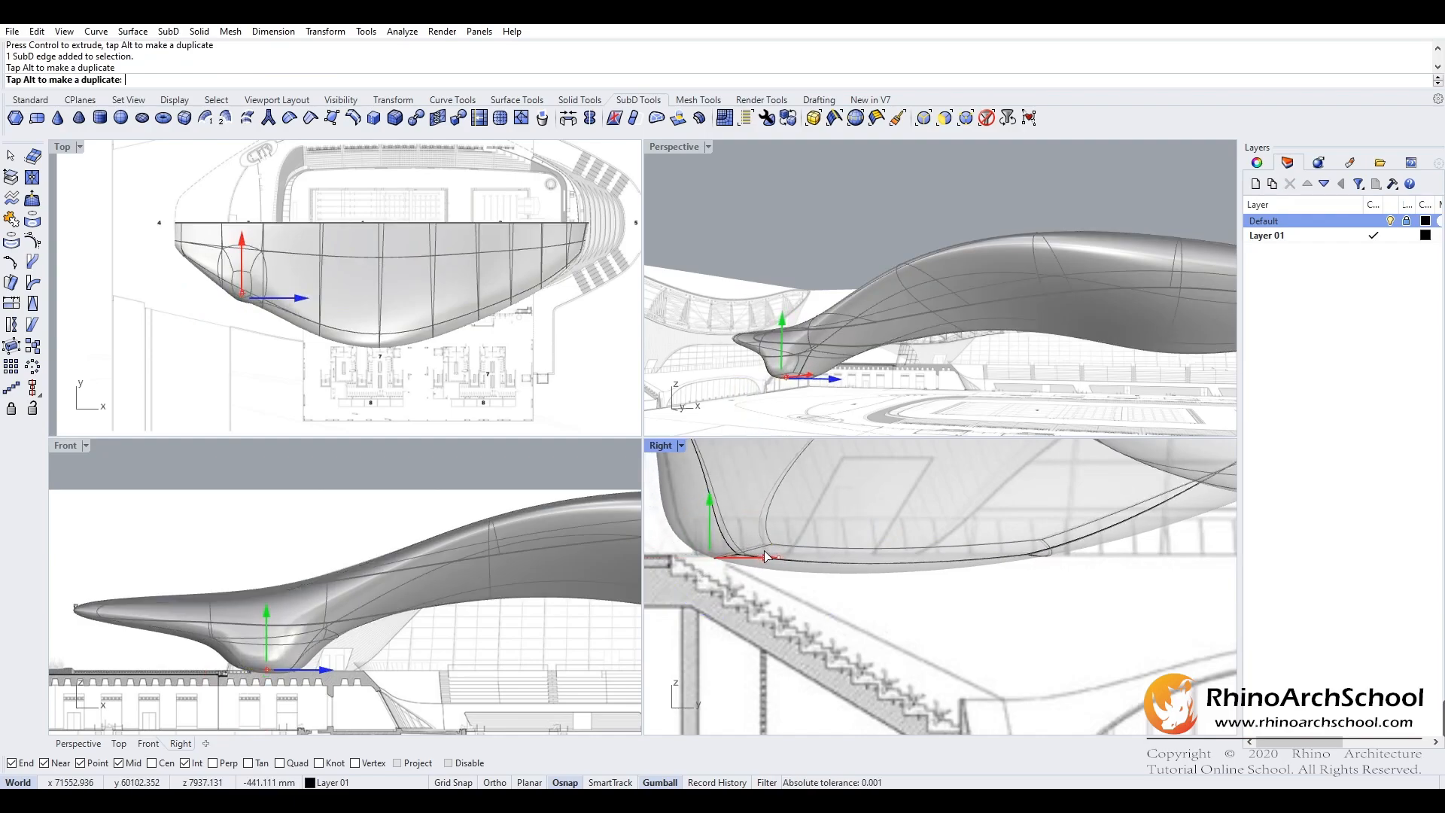
pyautogui.scroll(-4, 831, 585)
pyautogui.press('Escape')
# - Move the leg's inner bottom edge horizontally toward the outer side in the Right view to match the section
pyautogui.scroll(7, 828, 578)
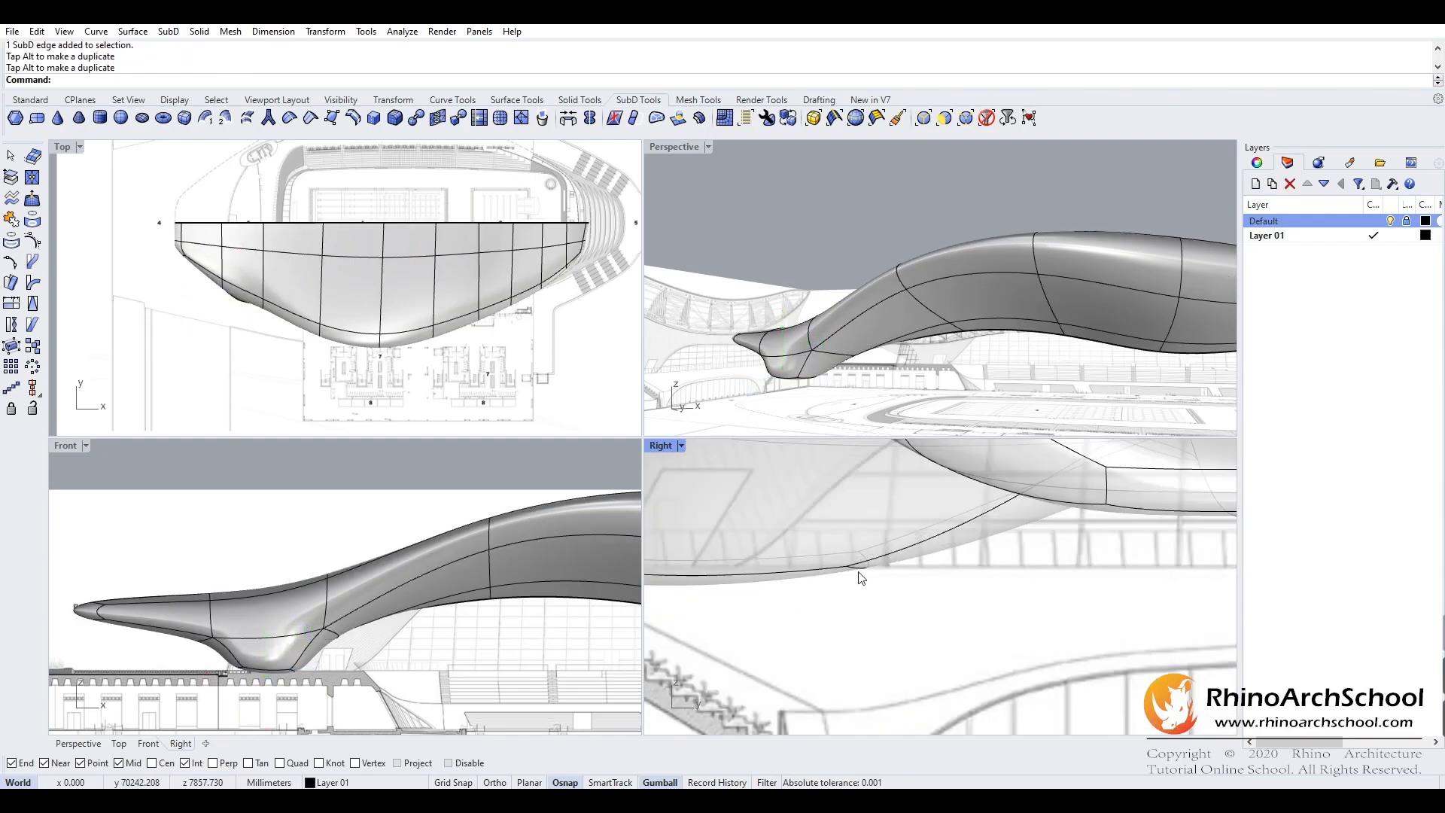
pyautogui.keyDown('ctrl'); pyautogui.keyDown('shift'); pyautogui.click(858, 571); pyautogui.keyUp('shift'); pyautogui.keyUp('ctrl')
pyautogui.moveTo(929, 567); pyautogui.dragTo(859, 569)
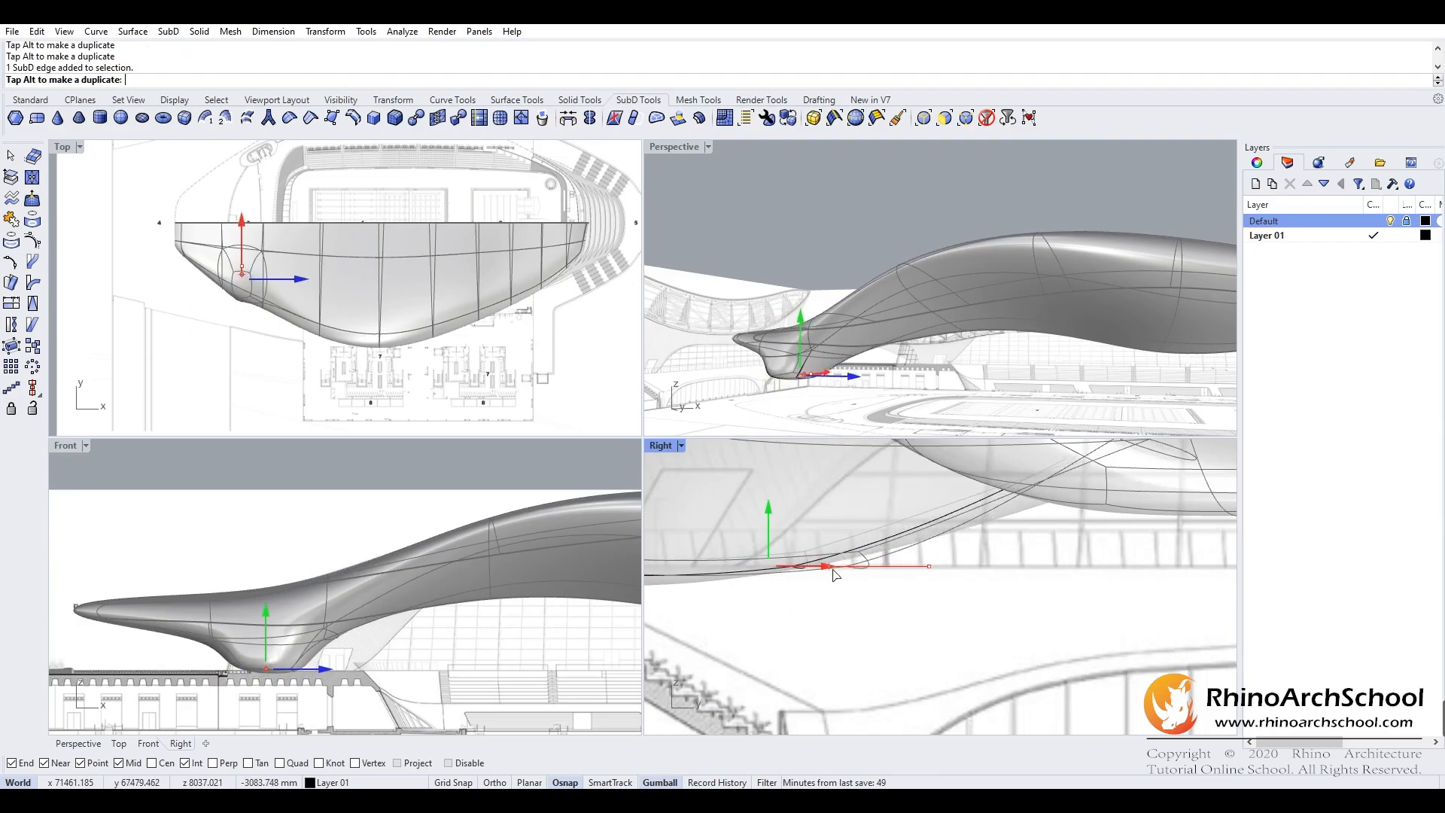
# - Scale the leg's inner sloping face narrower and shift it outward and upward in the Right view to follow the section
pyautogui.keyDown('ctrl'); pyautogui.keyDown('shift'); pyautogui.click(942, 534); pyautogui.keyUp('shift'); pyautogui.keyUp('ctrl')
pyautogui.keyDown('ctrl'); pyautogui.keyDown('shift'); pyautogui.click(950, 538); pyautogui.keyUp('shift'); pyautogui.keyUp('ctrl')
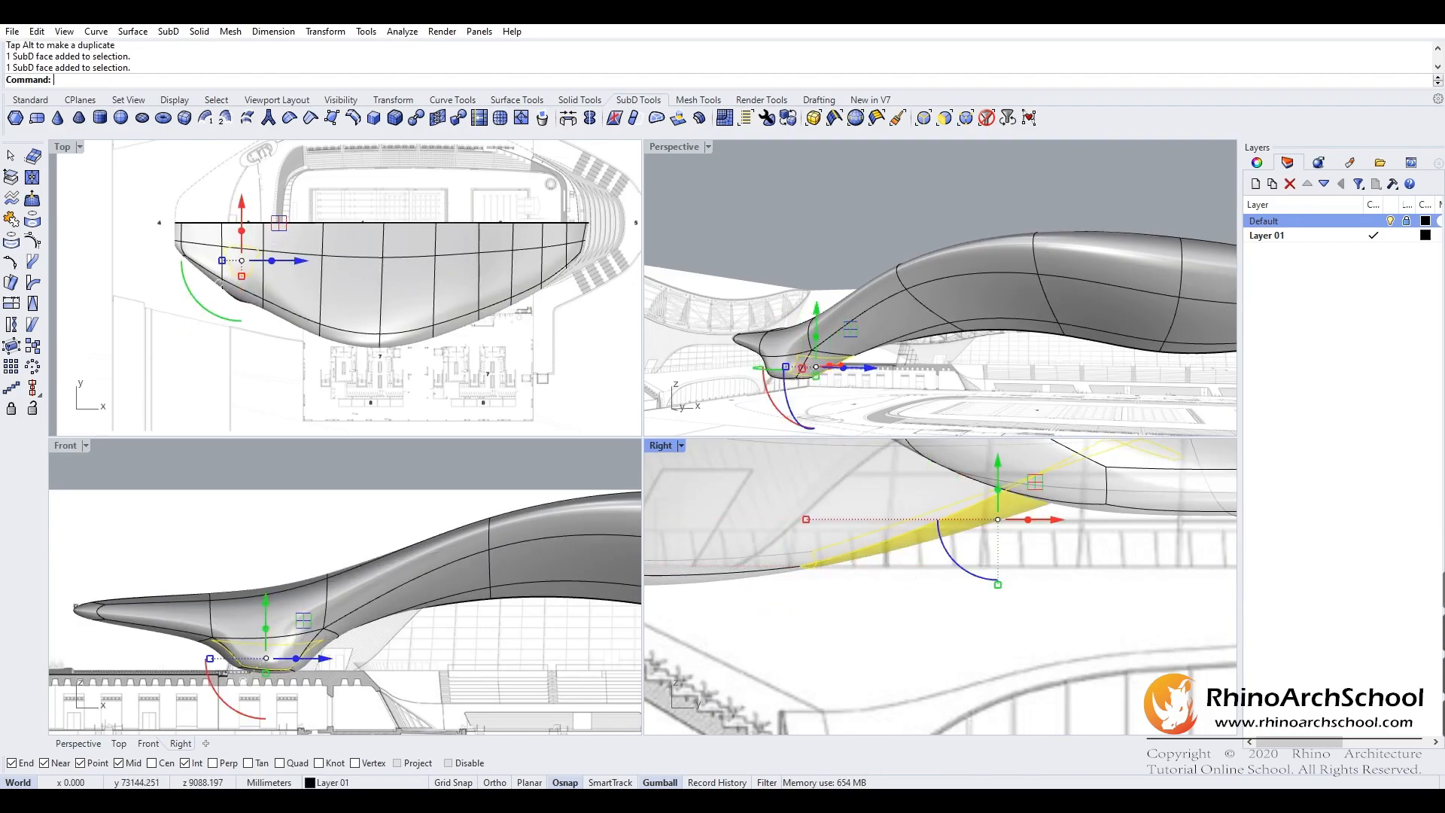
pyautogui.scroll(-4, 997, 502)
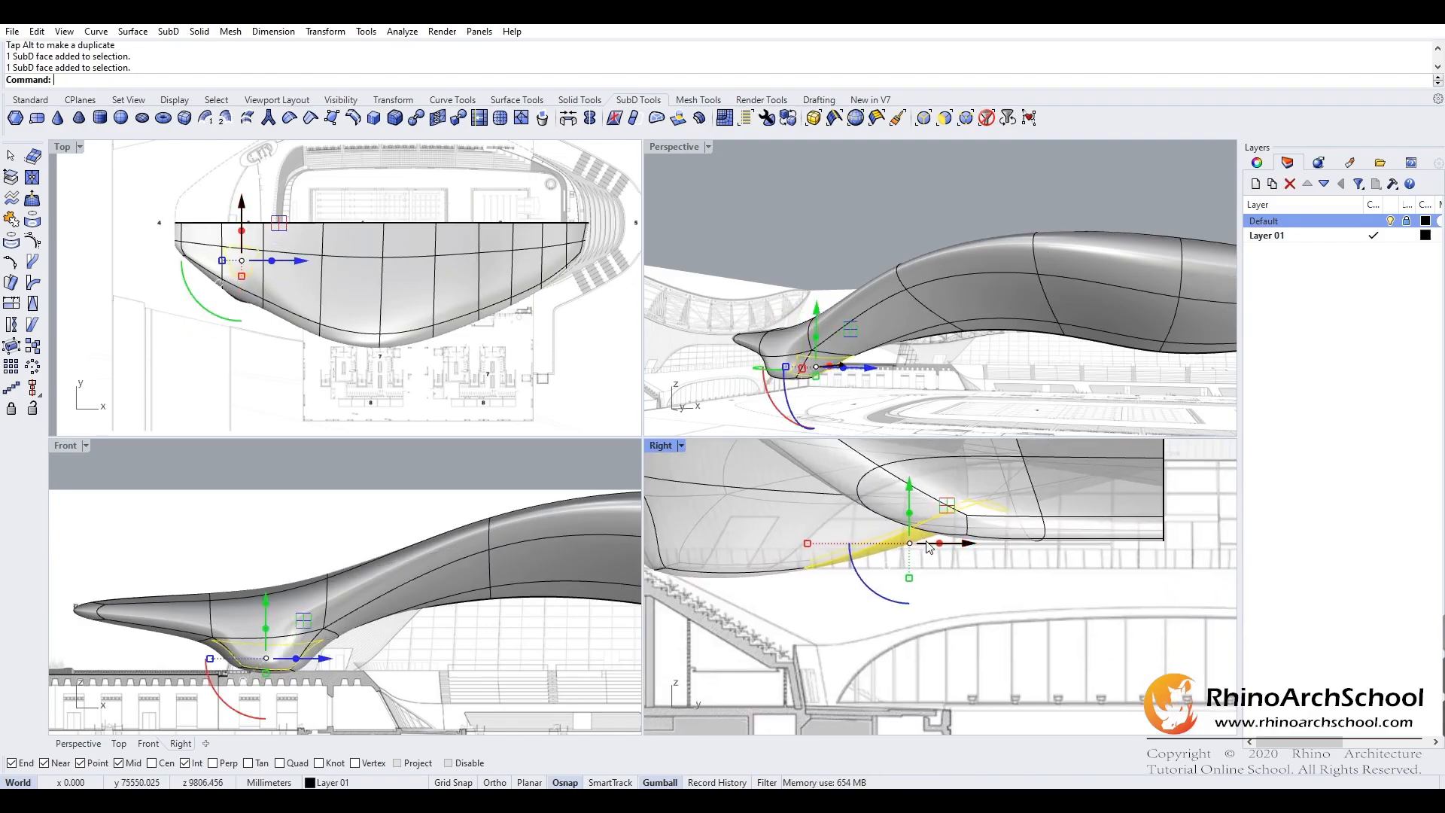
pyautogui.moveTo(939, 542); pyautogui.dragTo(920, 545)
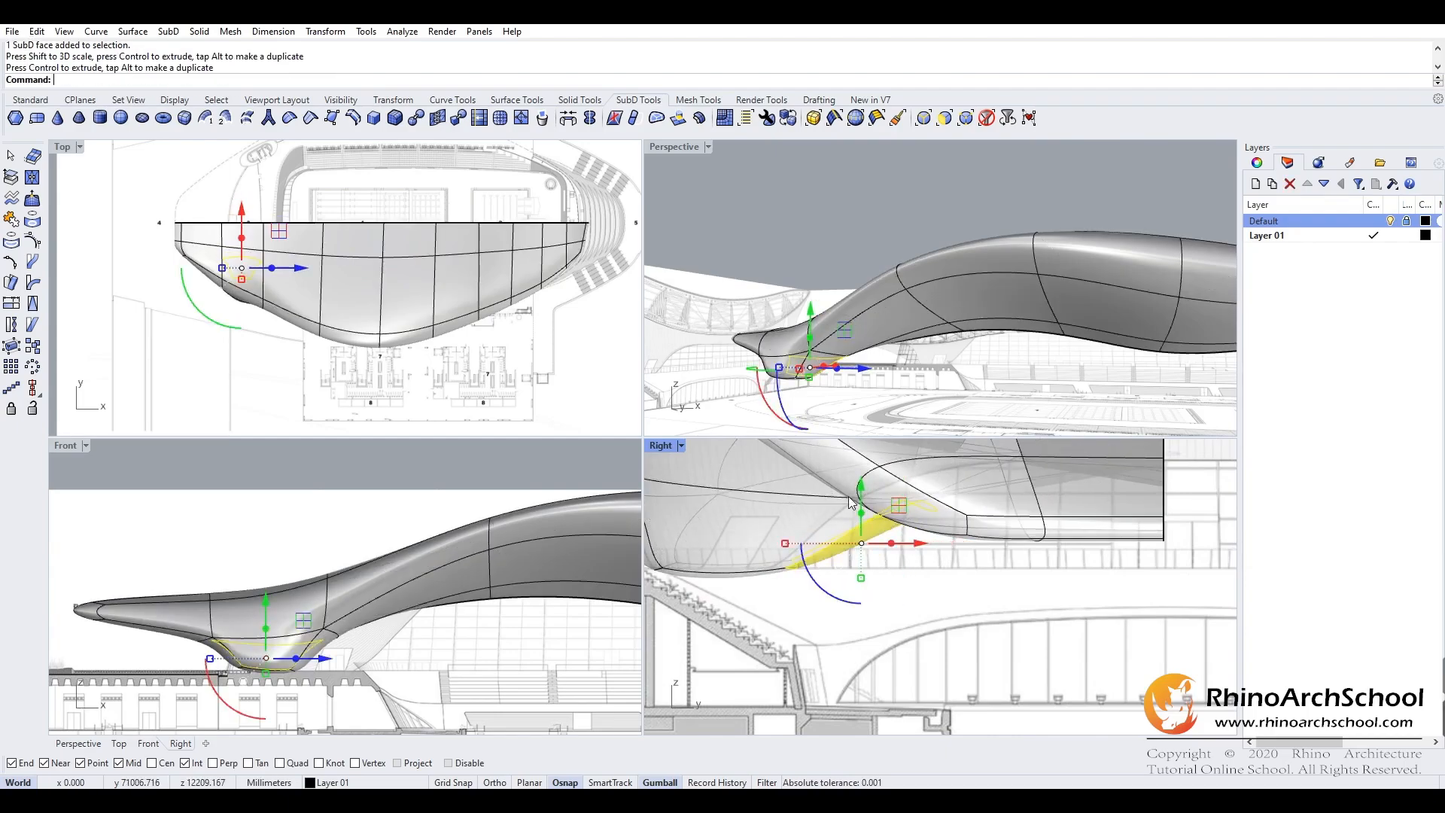
pyautogui.moveTo(863, 495); pyautogui.dragTo(864, 479)
pyautogui.moveTo(808, 555); pyautogui.dragTo(820, 571)
pyautogui.moveTo(837, 359); pyautogui.dragTo(725, 357, button='right')
pyautogui.moveTo(941, 363); pyautogui.dragTo(953, 367, button='right')
pyautogui.click(767, 603)
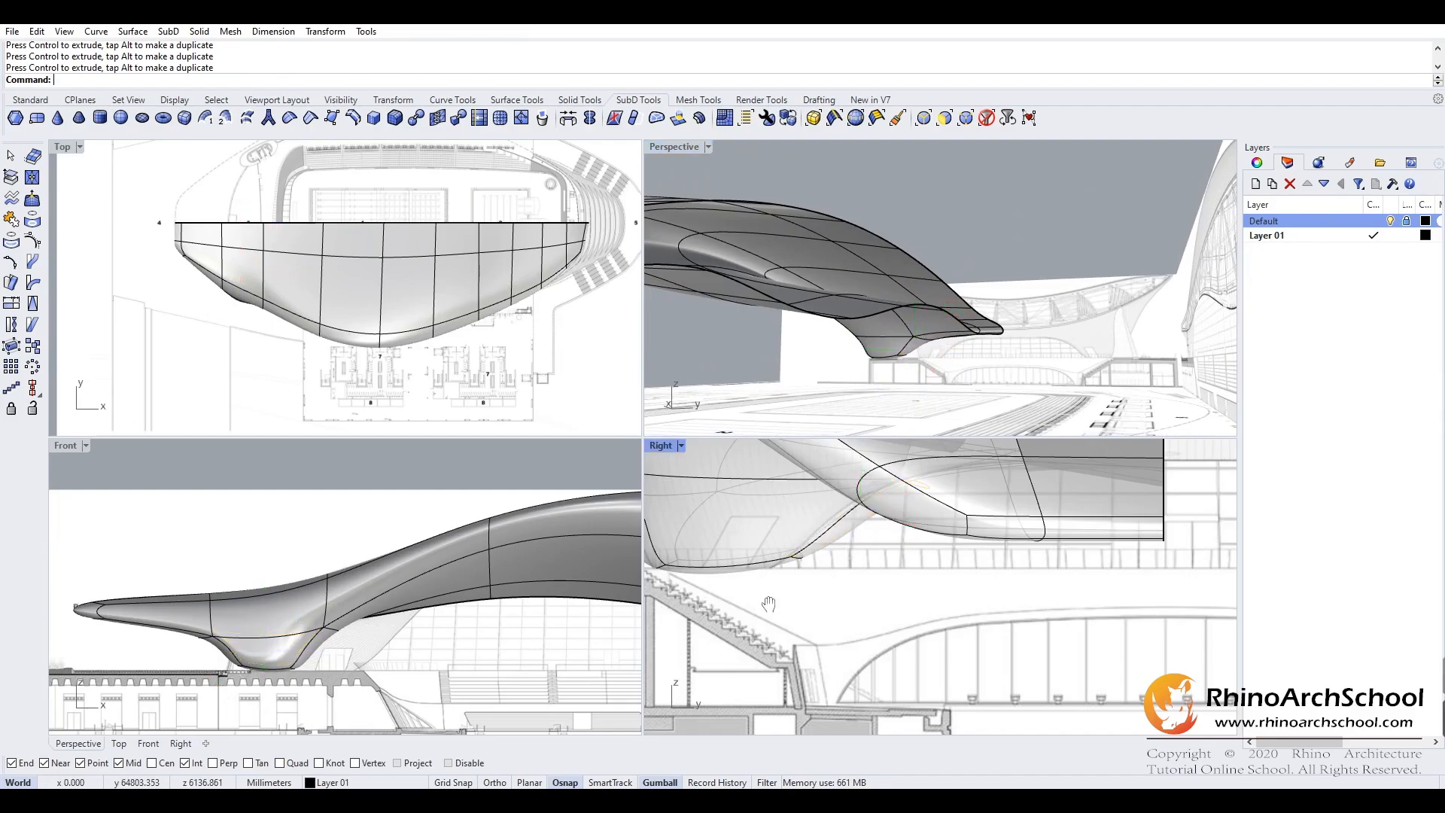
# - Try to rotate the leg's lower faces together in the Right view, and undo the rotation
pyautogui.moveTo(721, 587); pyautogui.dragTo(885, 581, button='right')
pyautogui.scroll(2, 884, 581)
pyautogui.moveTo(977, 606); pyautogui.dragTo(732, 524)
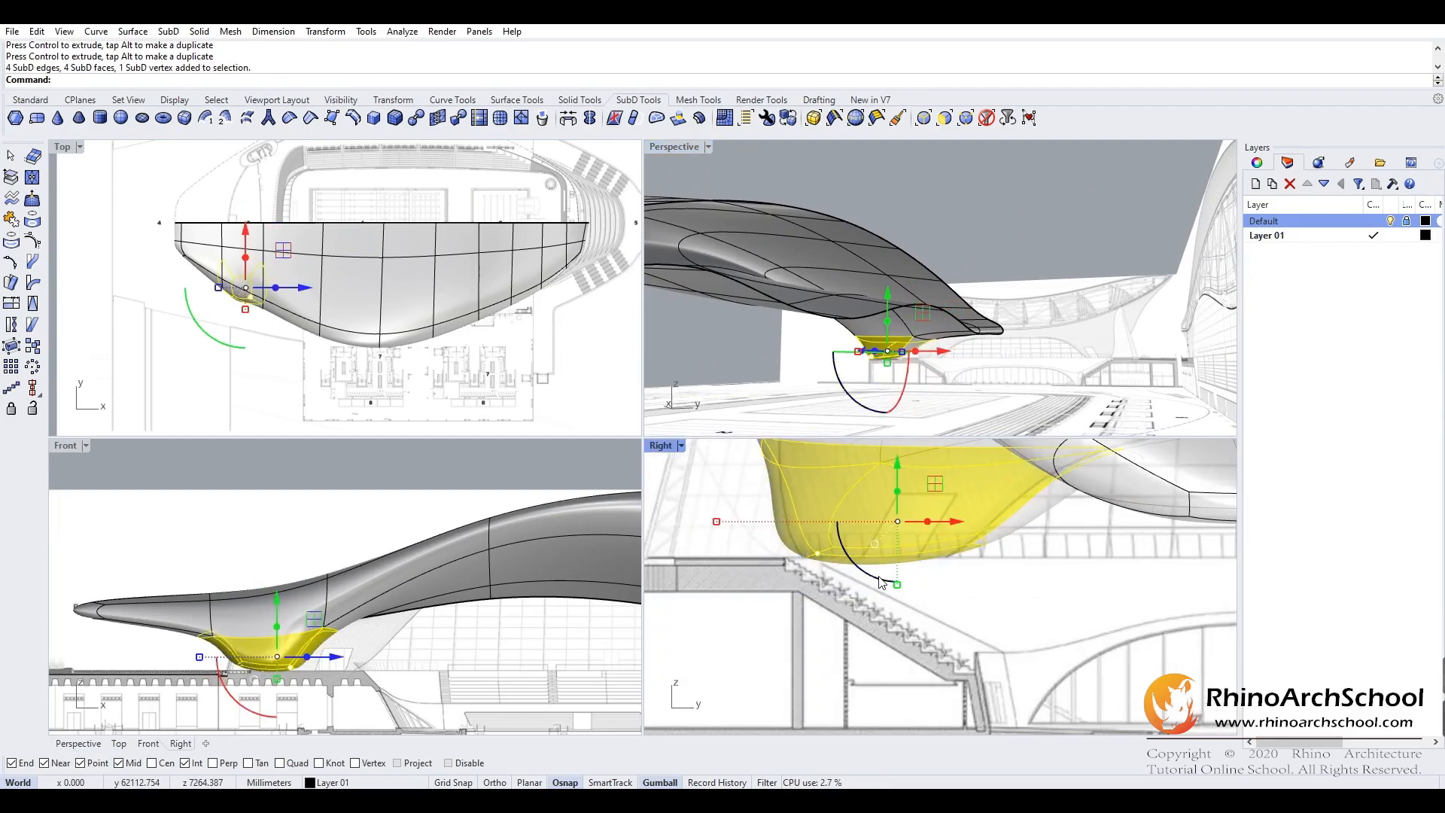
pyautogui.scroll(2, 851, 540)
pyautogui.moveTo(851, 541); pyautogui.dragTo(856, 547)
pyautogui.hotkey('ctrl', 'z')
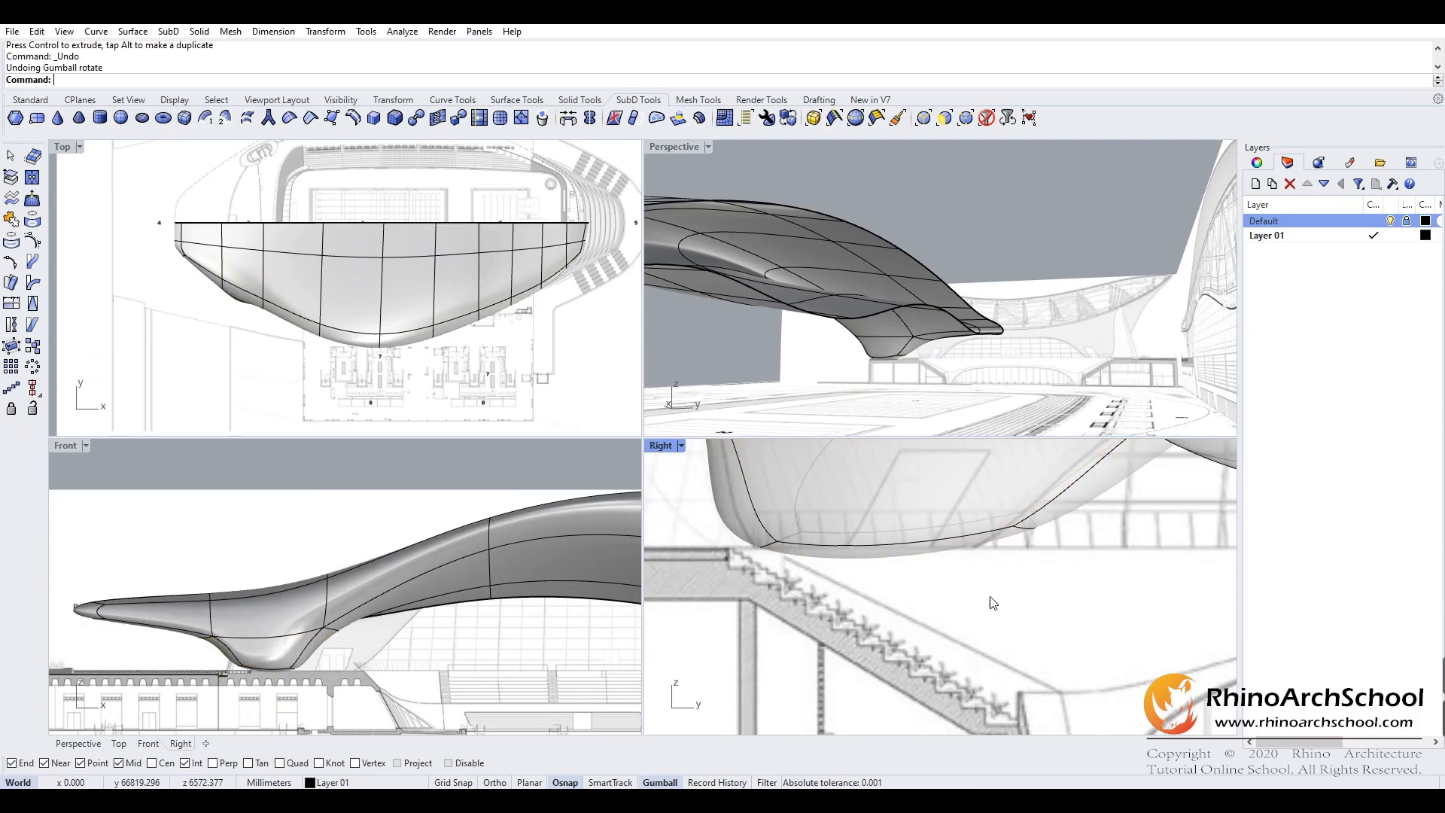
# - Nudge the face at the leg's bottom in the Right view and inspect the shell from below in Perspective
pyautogui.moveTo(969, 599); pyautogui.dragTo(711, 550)
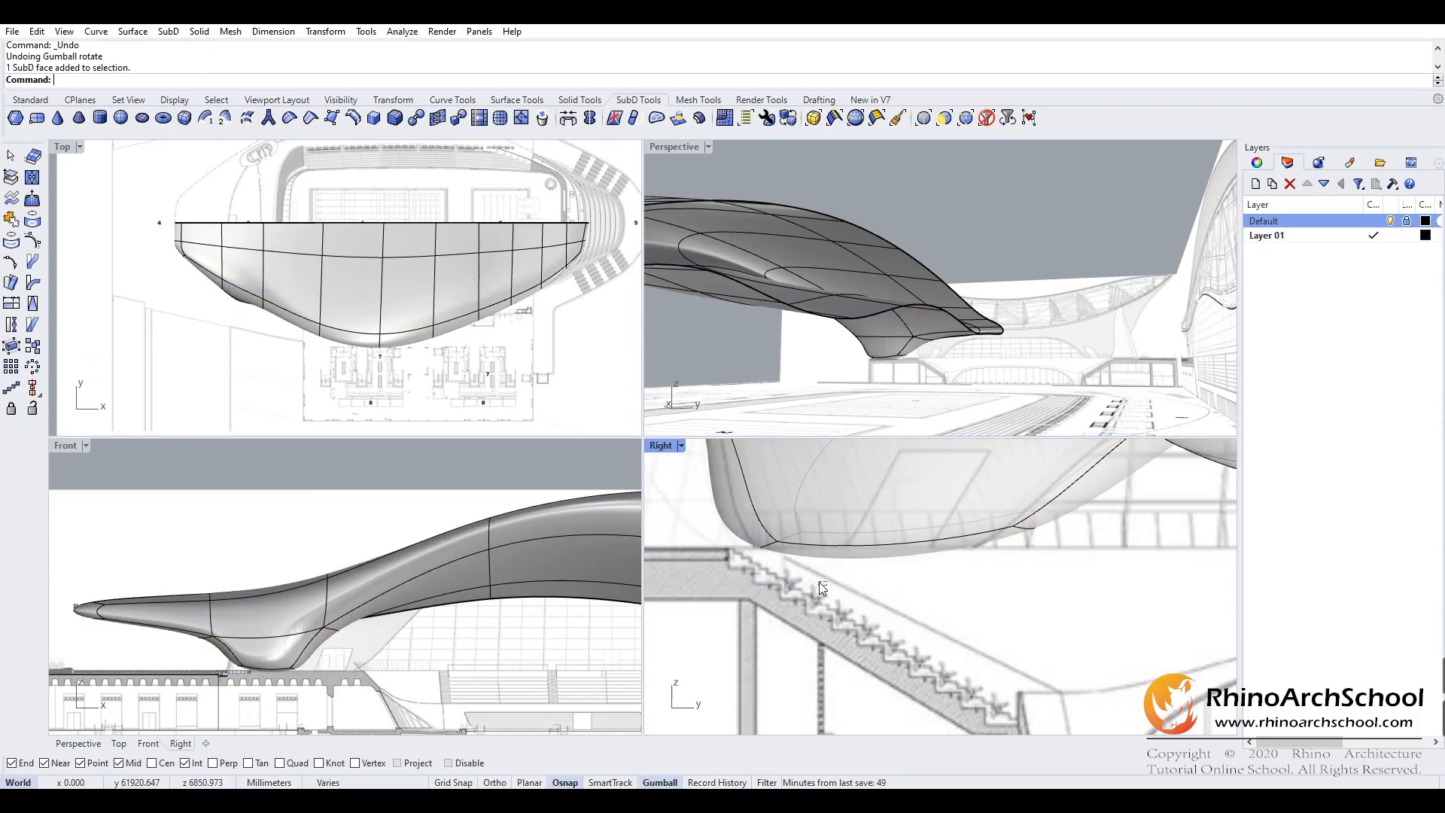
pyautogui.moveTo(799, 549); pyautogui.dragTo(822, 588)
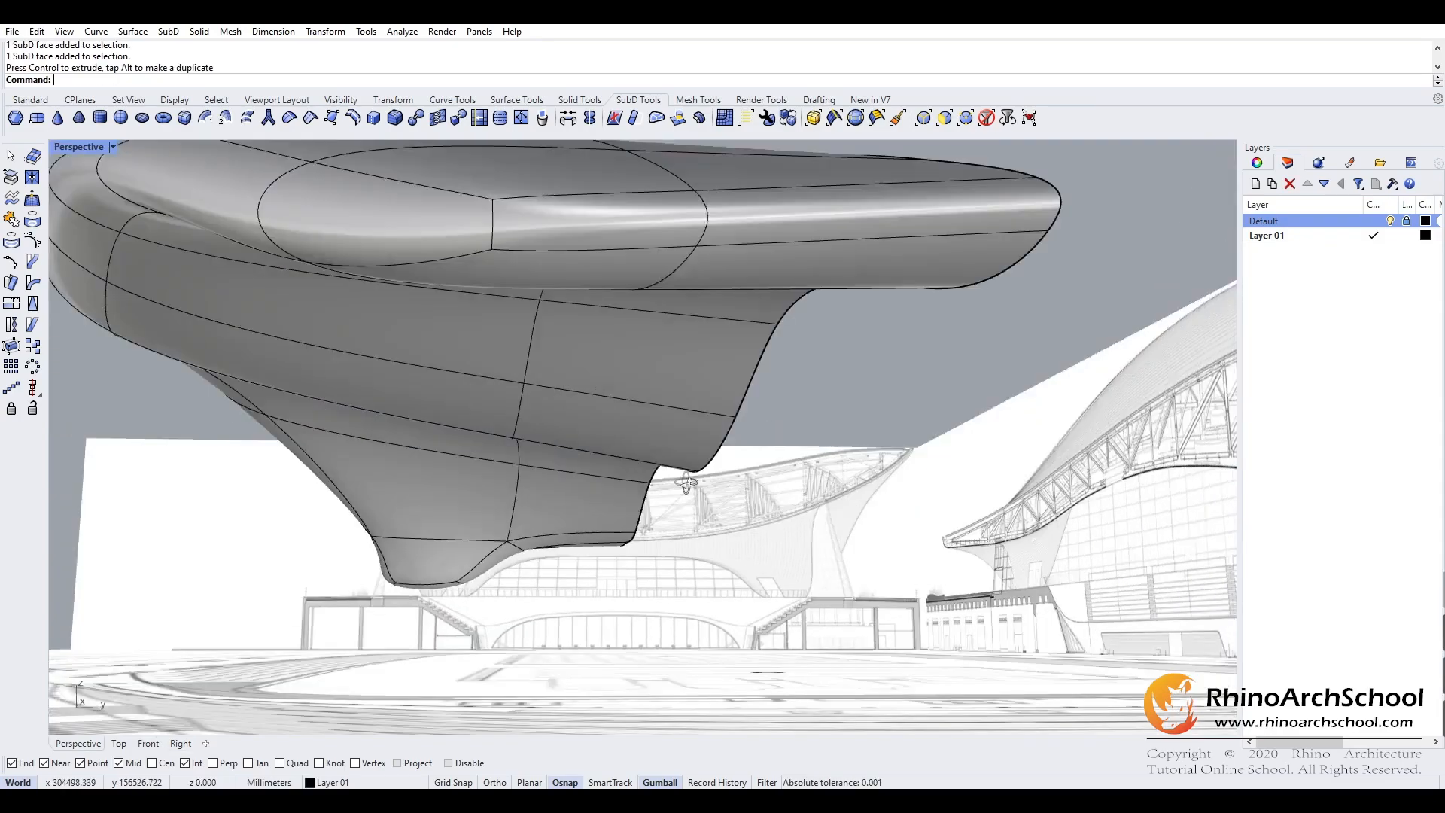
pyautogui.moveTo(828, 527); pyautogui.dragTo(810, 493, button='right')
# - Reflect the half shell across its straight centerline edge in the Top view with Ortho on, keeping the current orientation
pyautogui.click(810, 493)
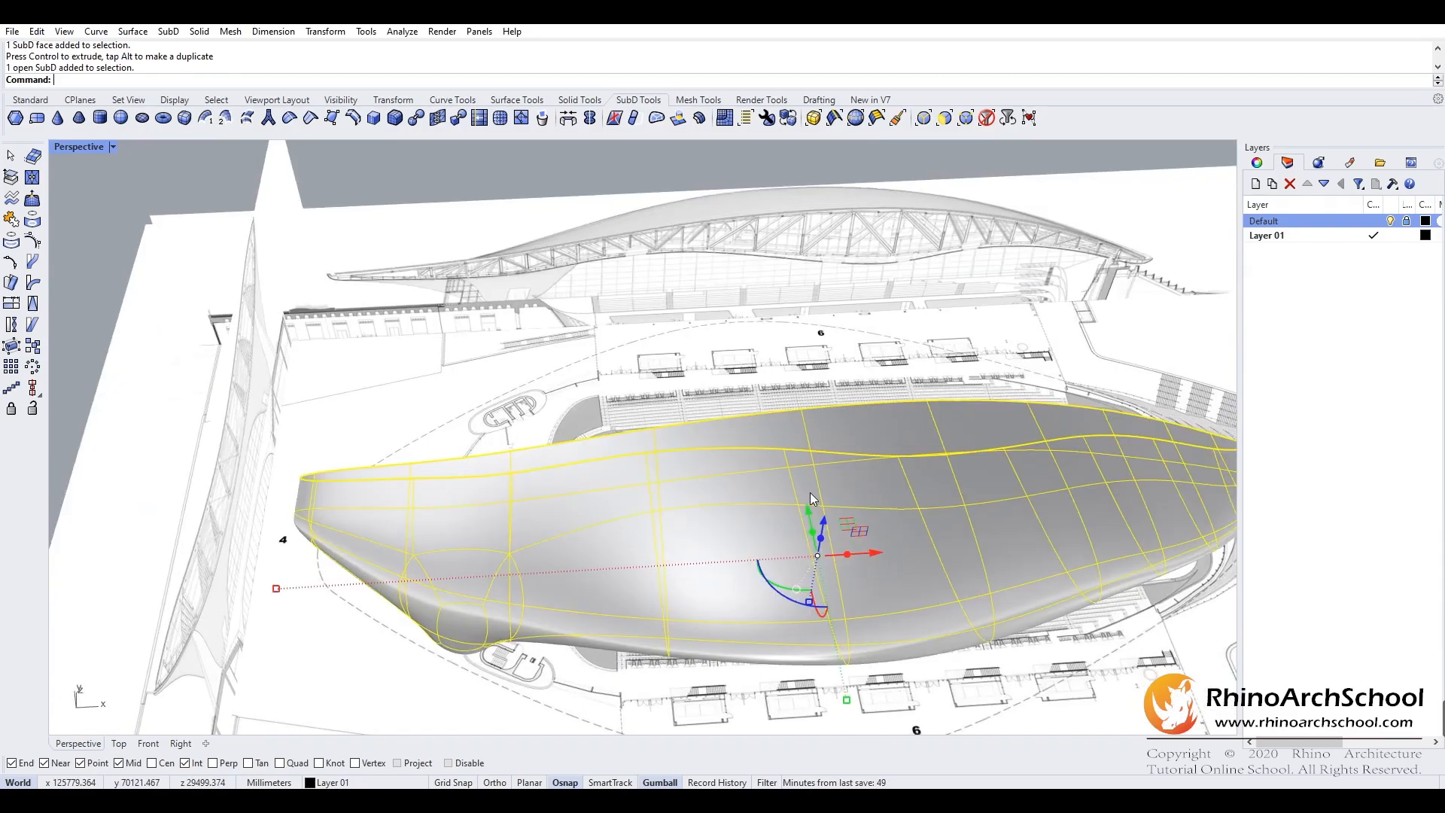
pyautogui.click(593, 121)
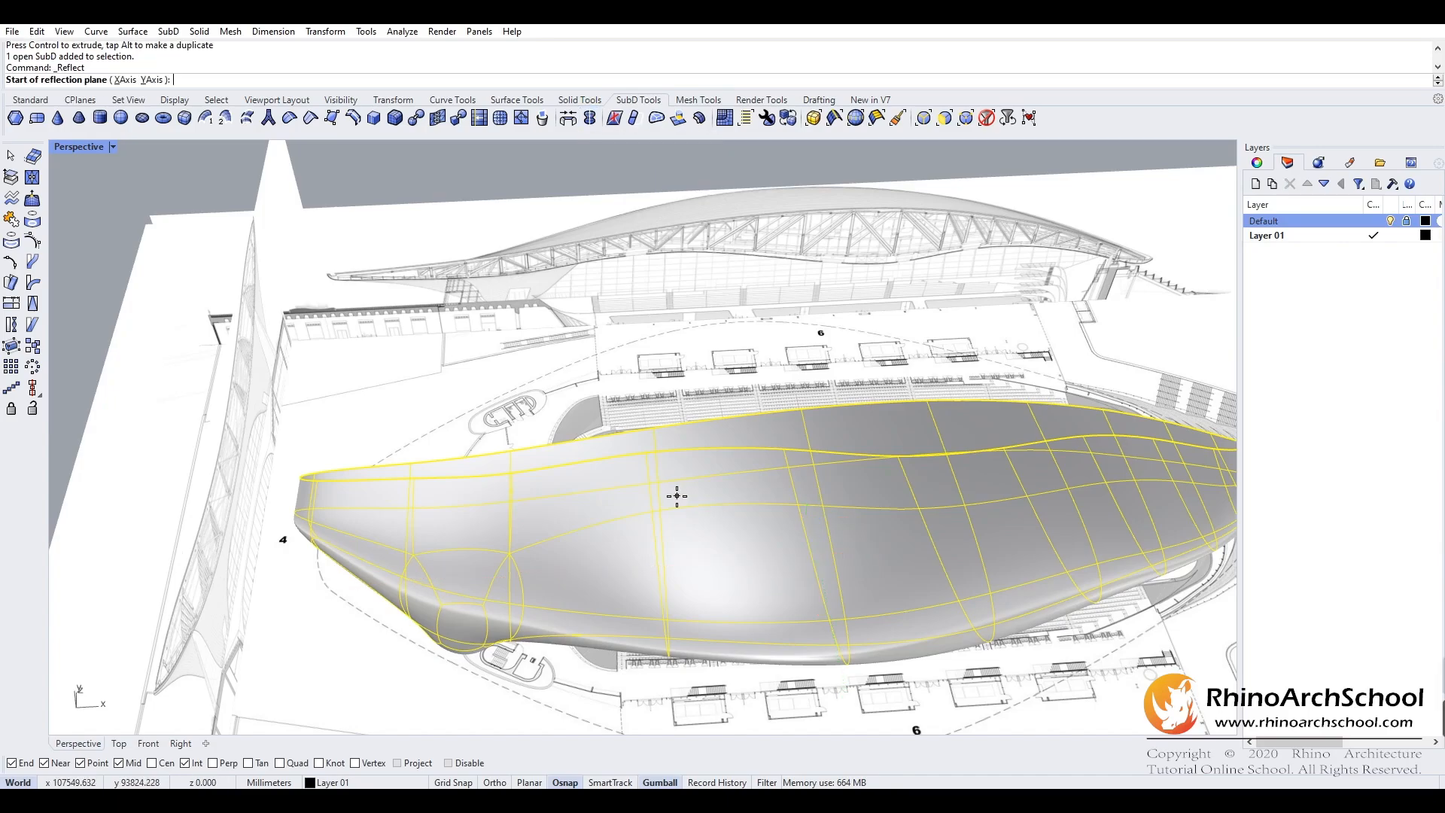
pyautogui.scroll(-5, 640, 467)
pyautogui.doubleClick(79, 147)
pyautogui.scroll(8, 180, 305)
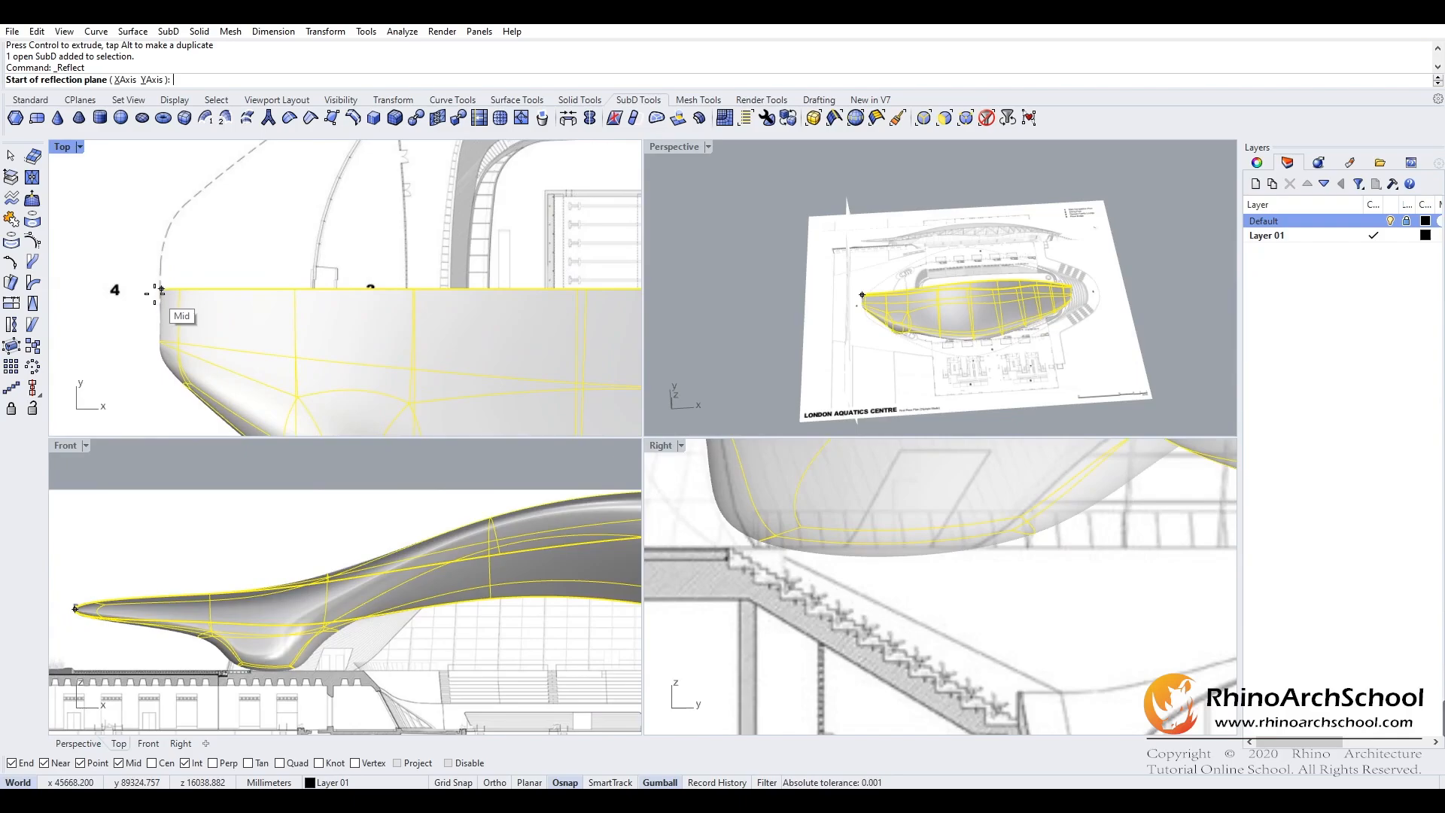
pyautogui.click(155, 292)
pyautogui.scroll(-3, 249, 248)
pyautogui.press('F8')
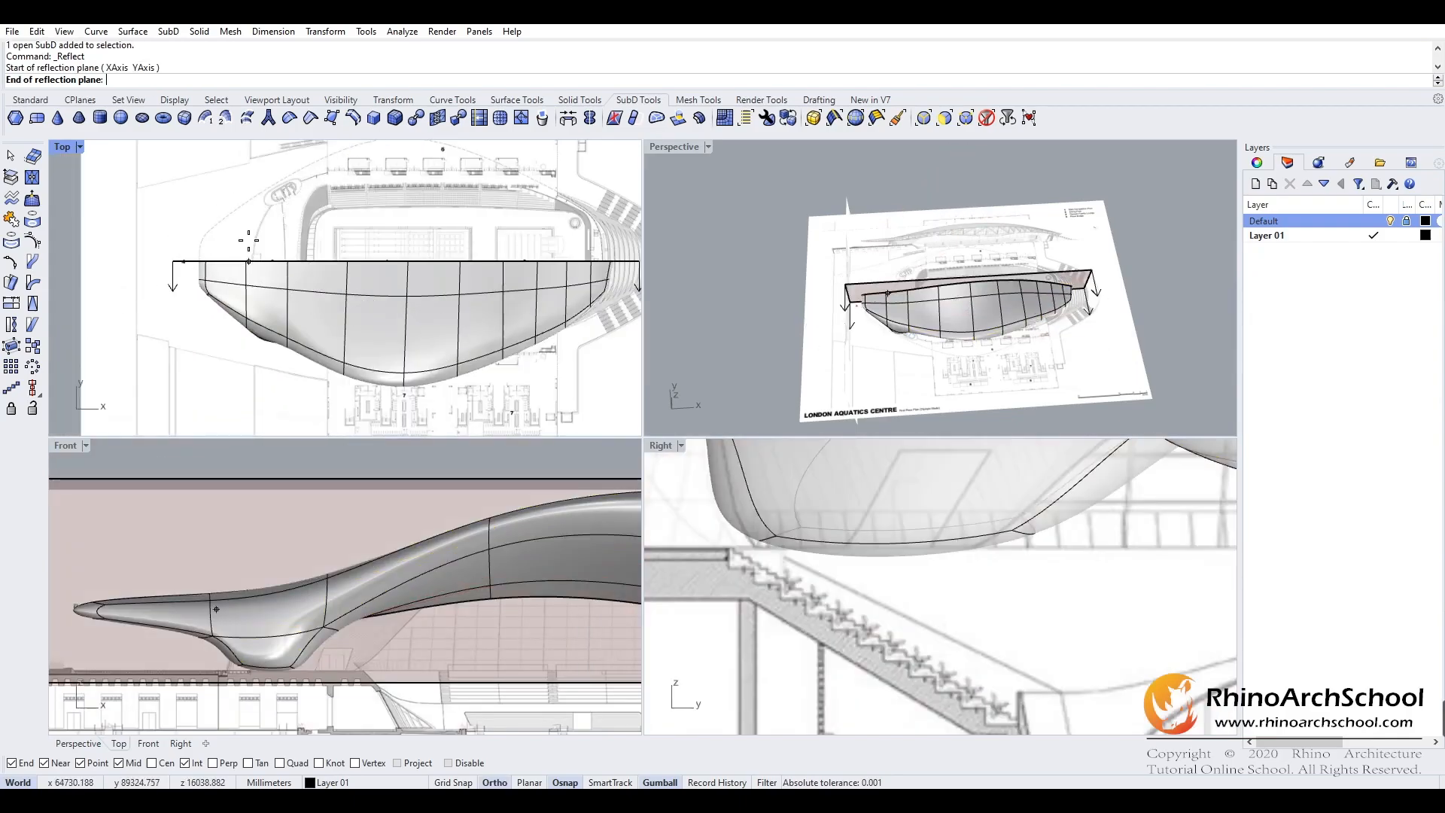
pyautogui.click(249, 241)
pyautogui.press('Return')
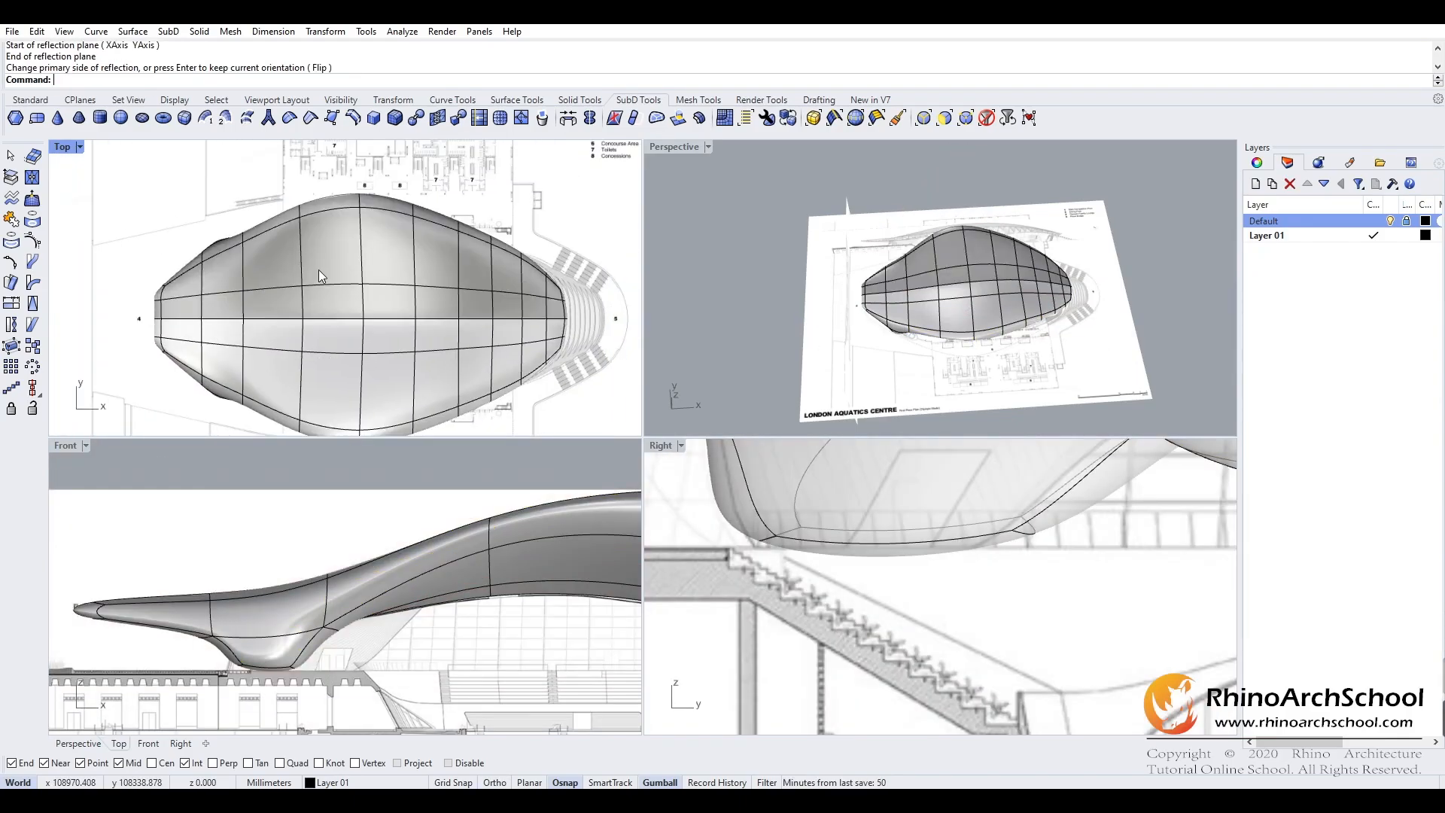
pyautogui.doubleClick(688, 148)
pyautogui.moveTo(688, 148); pyautogui.dragTo(724, 440, button='right')
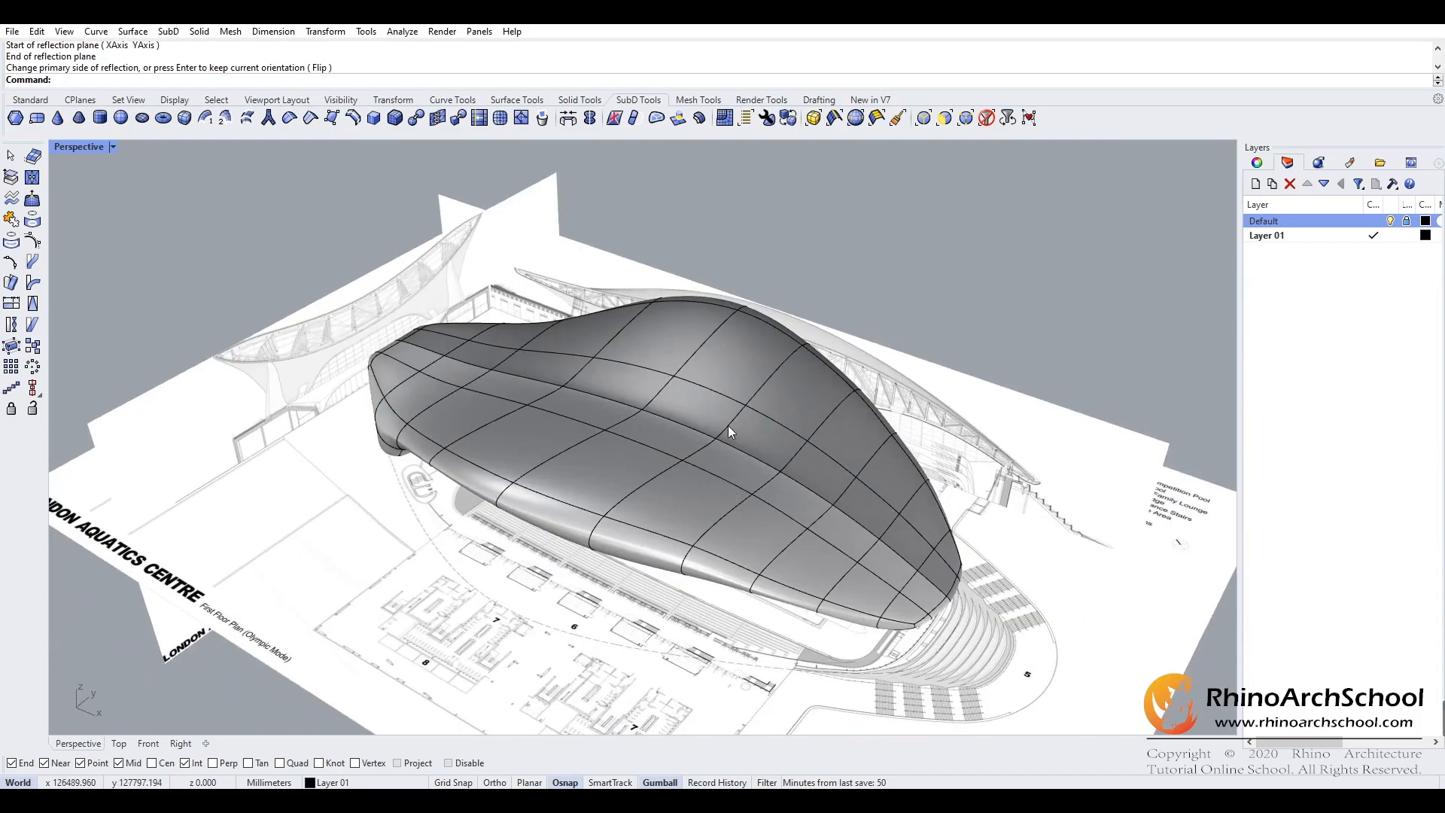
# - Try to move the leg's outer side face inward in the Top view, and undo the move
pyautogui.hotkey('ctrl', 'm')
pyautogui.scroll(5, 310, 372)
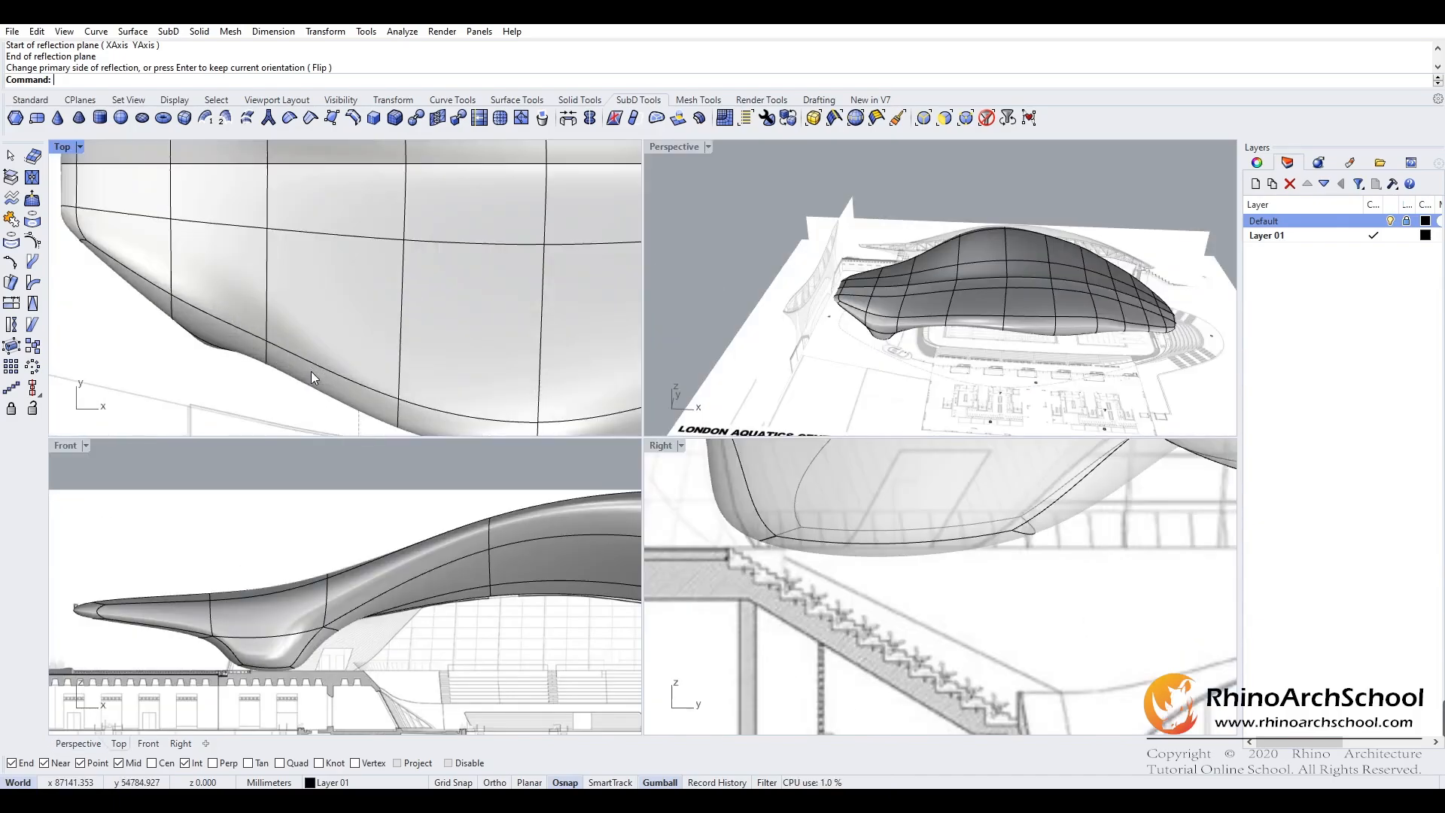
pyautogui.scroll(2, 390, 365)
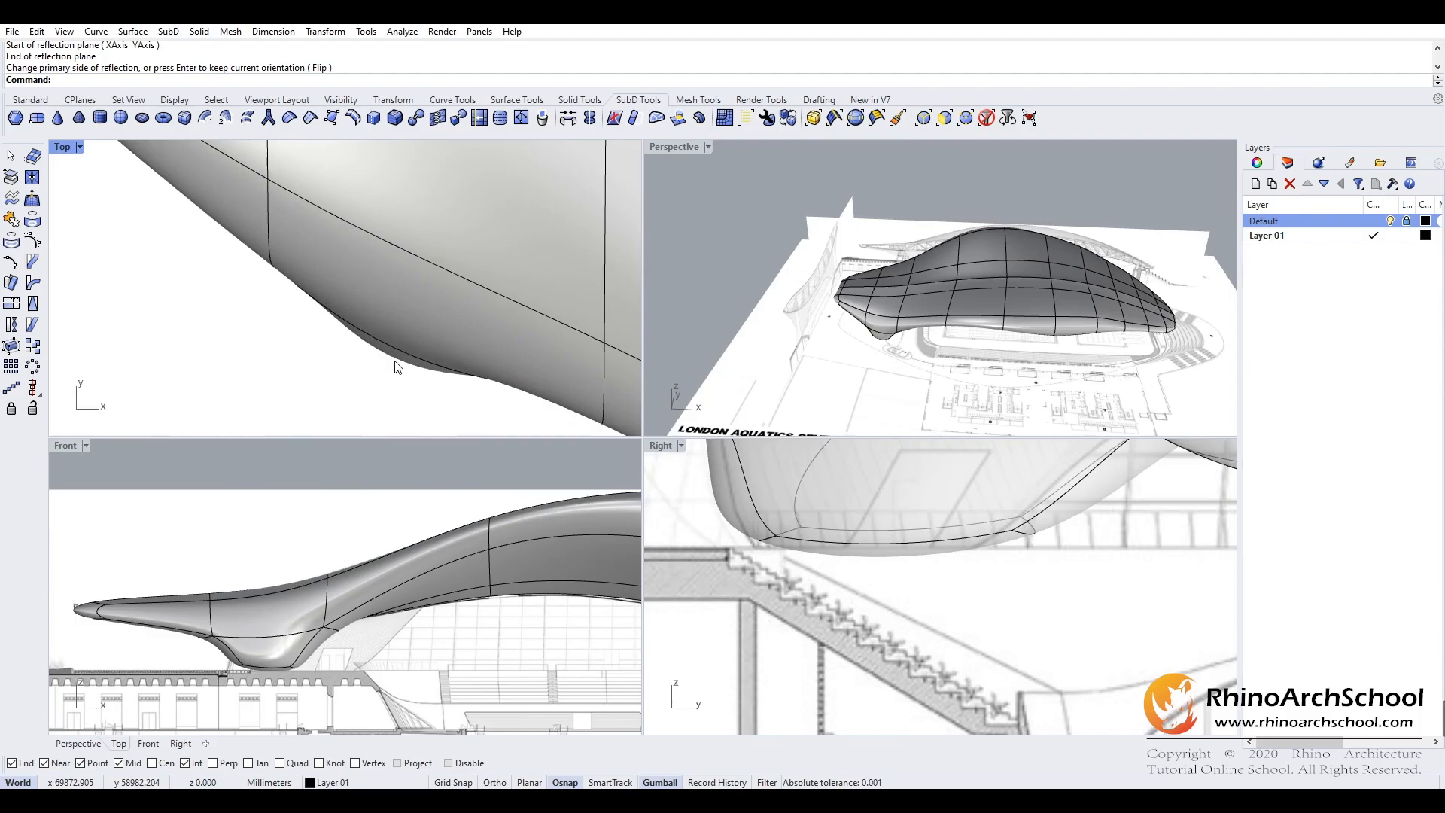
pyautogui.keyDown('ctrl'); pyautogui.keyDown('shift'); pyautogui.click(394, 359); pyautogui.keyUp('shift'); pyautogui.keyUp('ctrl')
pyautogui.keyDown('ctrl'); pyautogui.keyDown('shift'); pyautogui.click(390, 359); pyautogui.keyUp('shift'); pyautogui.keyUp('ctrl')
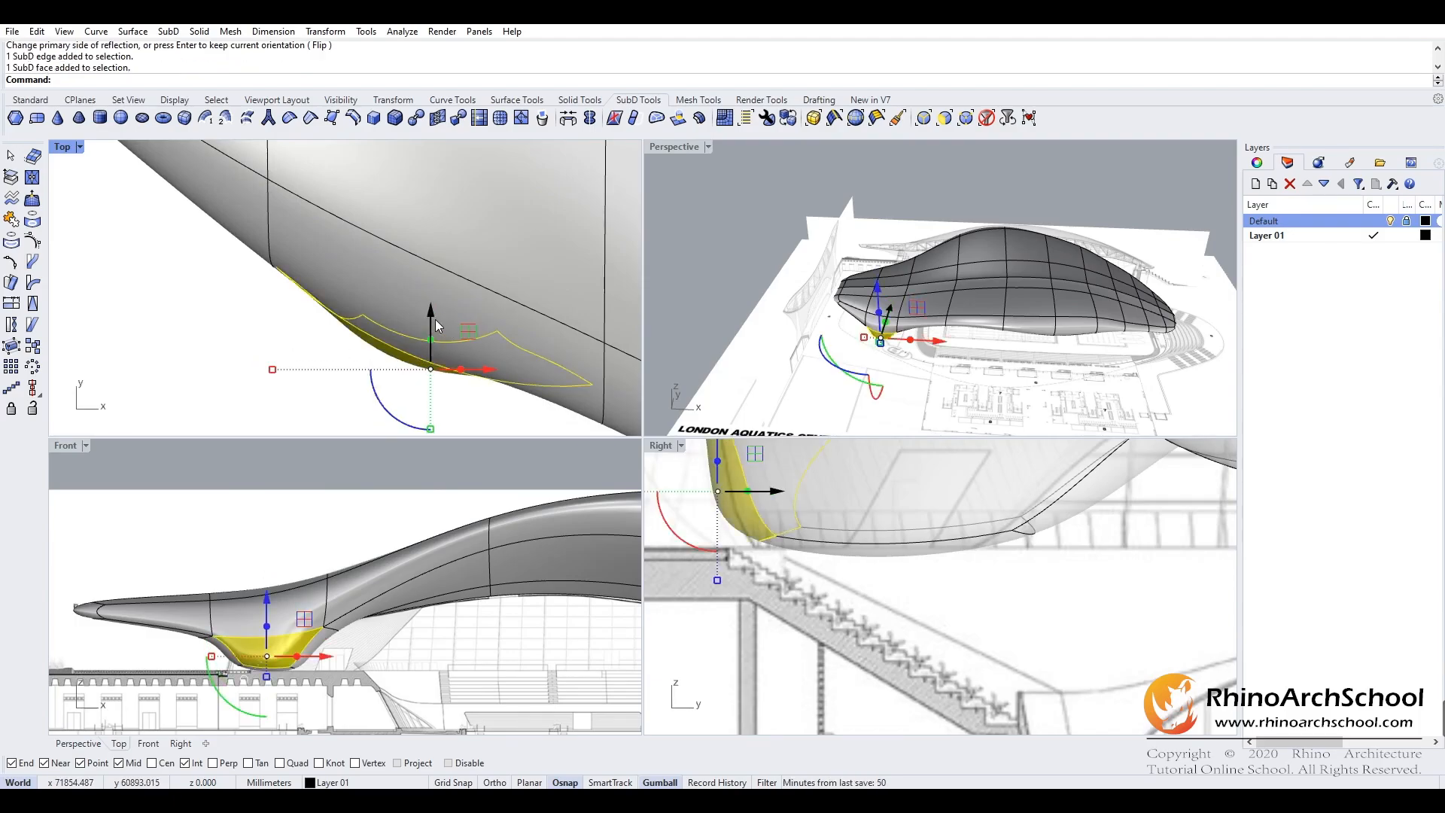
pyautogui.moveTo(437, 325); pyautogui.dragTo(435, 301)
pyautogui.hotkey('ctrl', 'z')
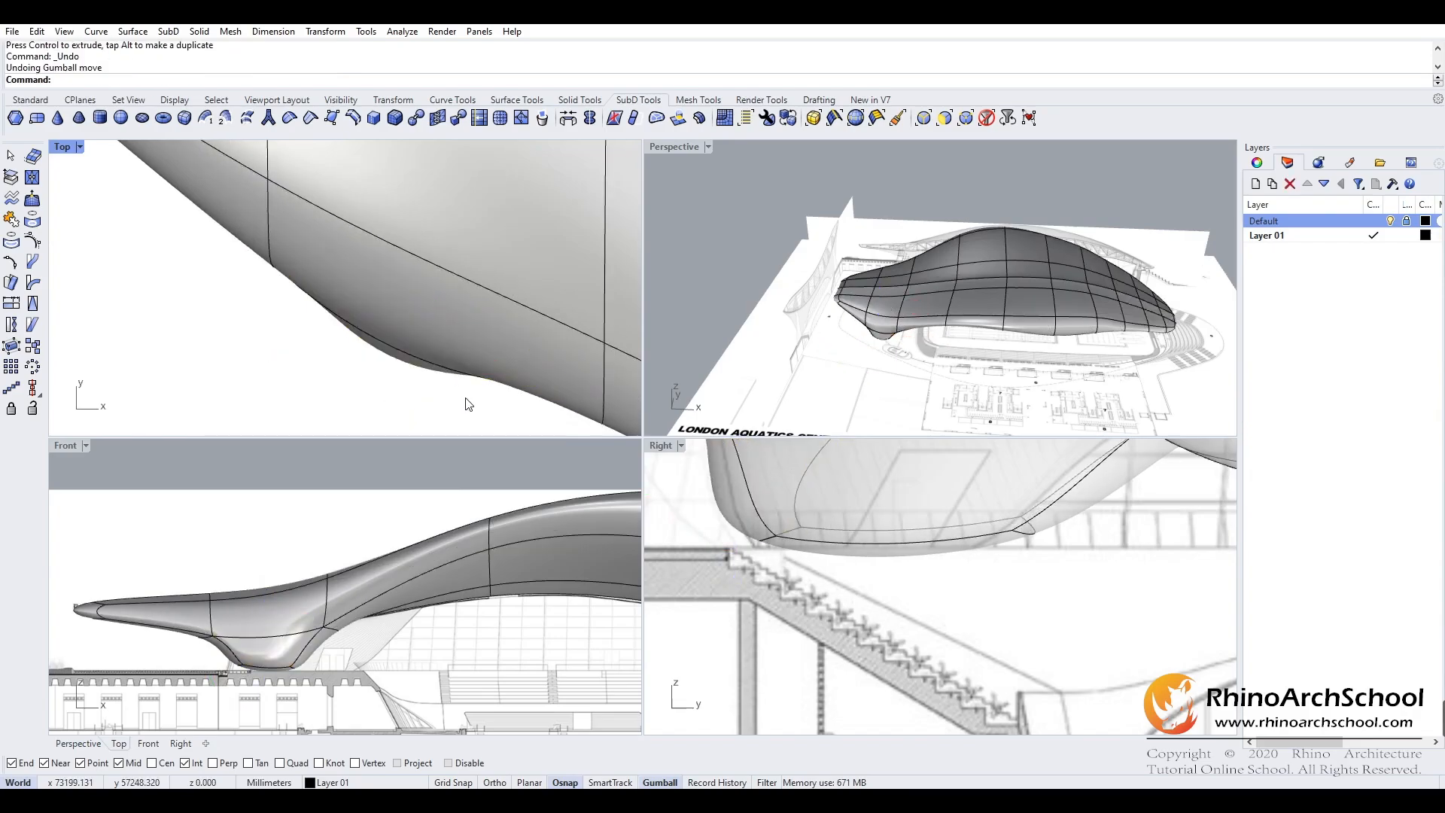
pyautogui.moveTo(466, 340); pyautogui.dragTo(413, 353, button='right')
pyautogui.scroll(-10, 421, 283)
pyautogui.moveTo(423, 287)
pyautogui.mouseDown(button='right')
pyautogui.moveTo(386, 173)
pyautogui.moveTo(393, 308)
pyautogui.moveTo(395, 151)
pyautogui.mouseUp(button='right')
pyautogui.moveTo(389, 428); pyautogui.dragTo(399, 292, button='right')
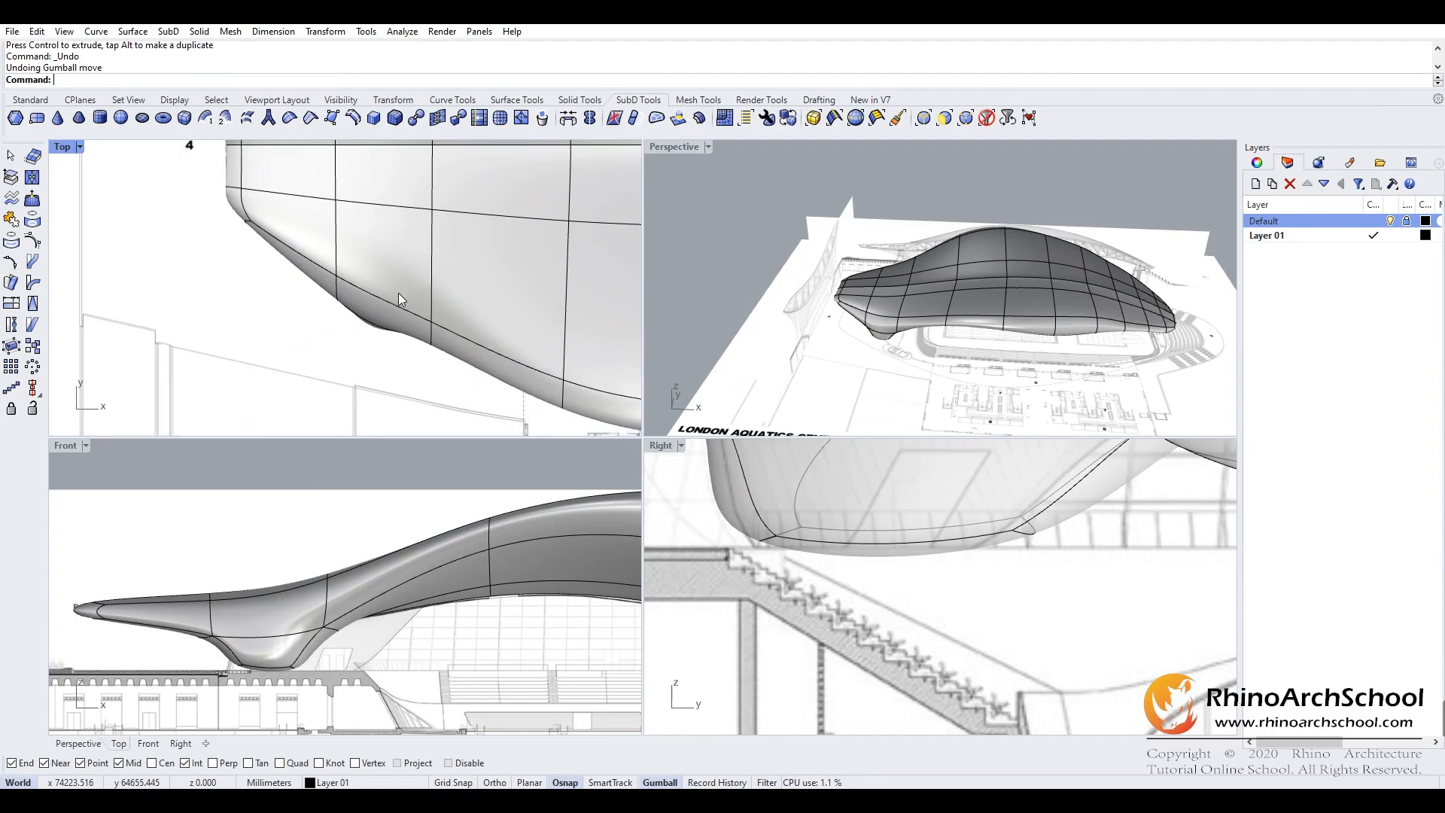
pyautogui.scroll(6, 934, 333)
pyautogui.moveTo(848, 342)
pyautogui.mouseDown(button='right')
pyautogui.moveTo(821, 351)
pyautogui.moveTo(816, 384)
pyautogui.moveTo(846, 317)
pyautogui.mouseUp(button='right')
pyautogui.keyDown('ctrl'); pyautogui.keyDown('shift'); pyautogui.click(847, 318); pyautogui.keyUp('shift'); pyautogui.keyUp('ctrl')
pyautogui.scroll(2, 875, 331)
pyautogui.click(919, 341)
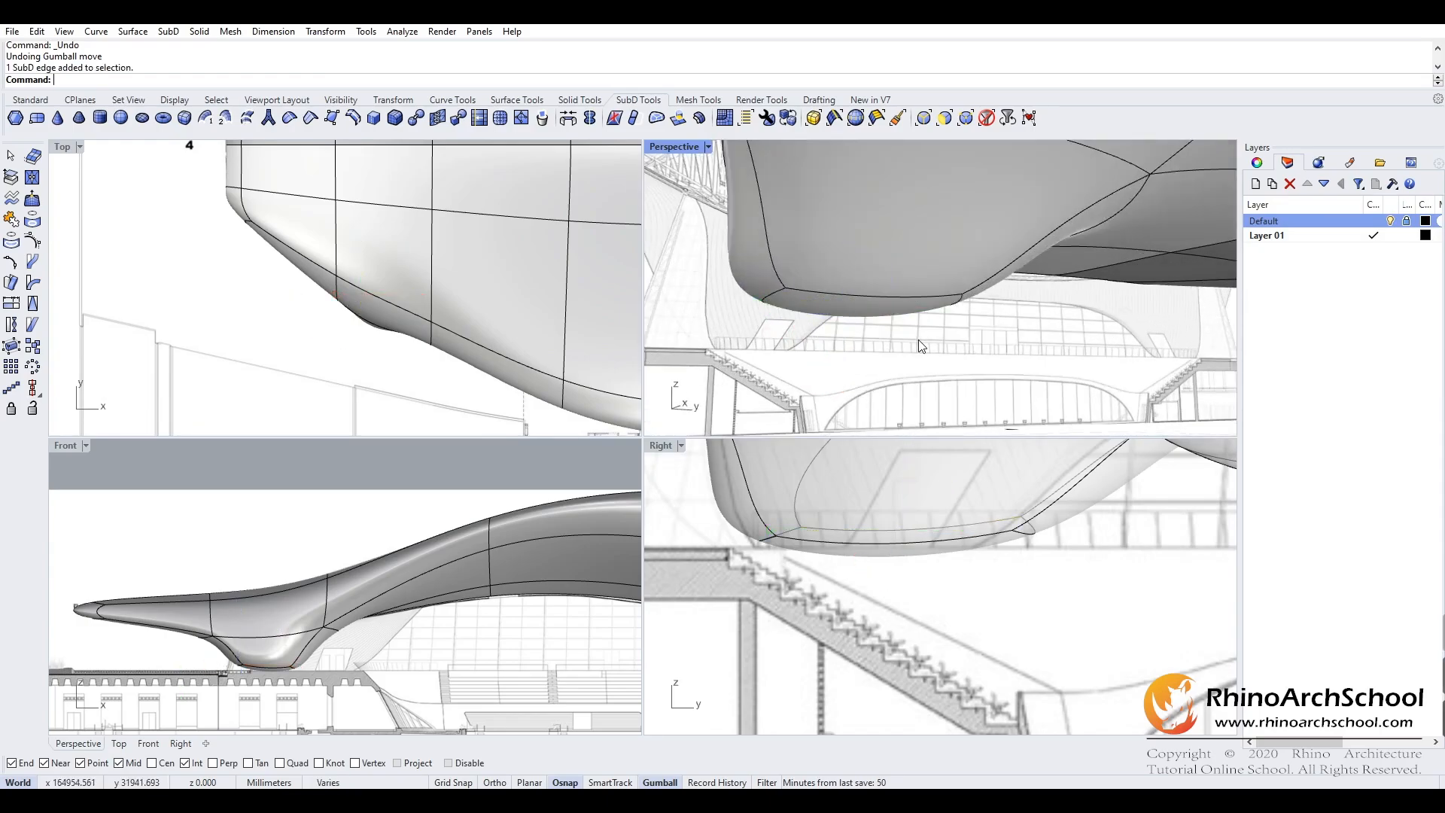
pyautogui.keyDown('ctrl'); pyautogui.keyDown('shift'); pyautogui.click(852, 296); pyautogui.keyUp('shift'); pyautogui.keyUp('ctrl')
pyautogui.press('Escape')
pyautogui.keyDown('ctrl'); pyautogui.keyDown('shift'); pyautogui.click(864, 311); pyautogui.keyUp('shift'); pyautogui.keyUp('ctrl')
pyautogui.click(919, 331)
# - Move the leg's bottom face slightly inward toward the roof's centerline in the Top view, and clear the selection
pyautogui.moveTo(919, 332); pyautogui.dragTo(892, 294, button='right')
pyautogui.keyDown('ctrl'); pyautogui.keyDown('shift'); pyautogui.click(881, 260); pyautogui.keyUp('shift'); pyautogui.keyUp('ctrl')
pyautogui.moveTo(420, 259); pyautogui.dragTo(419, 249)
pyautogui.scroll(3, 365, 329)
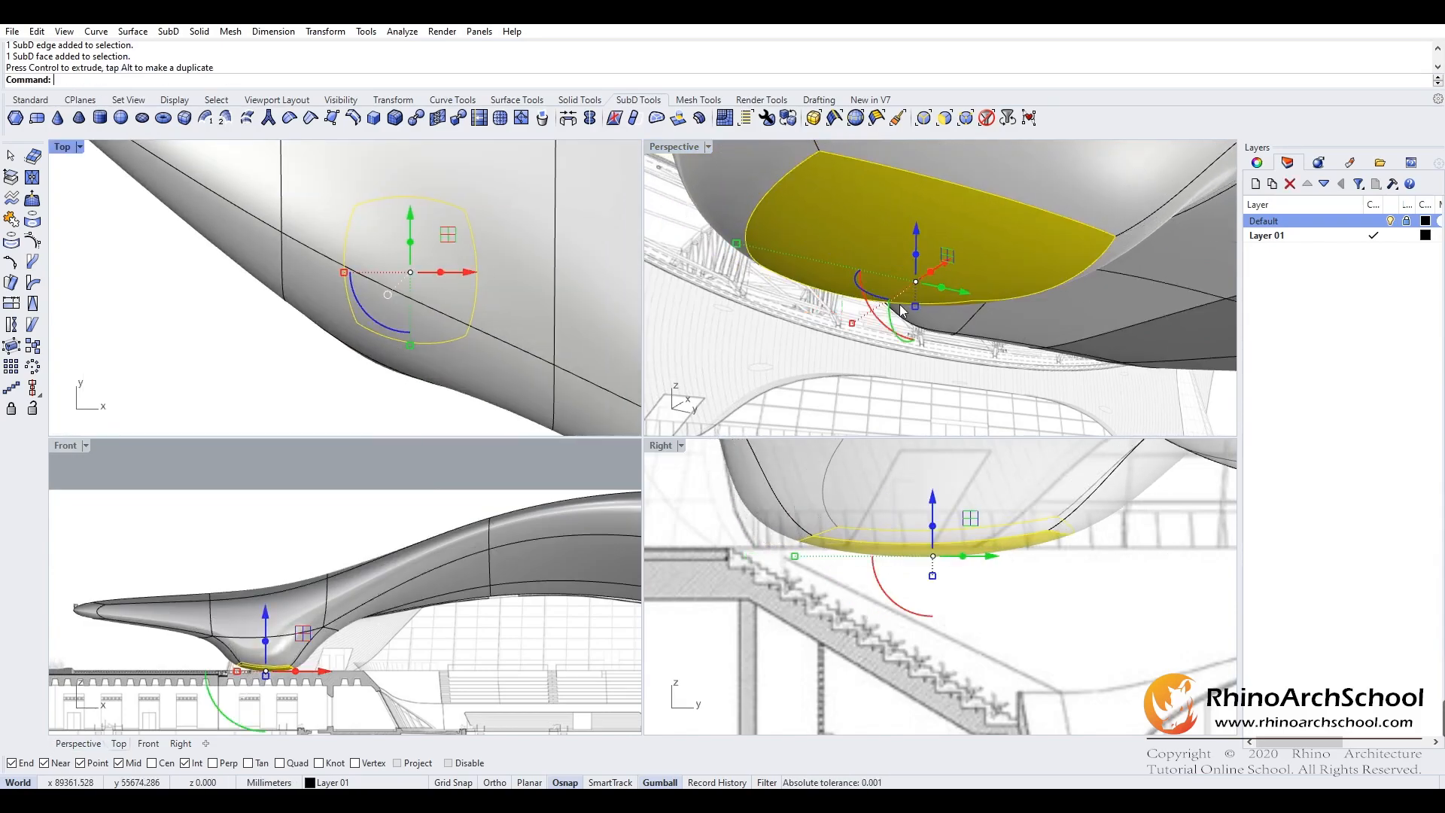
pyautogui.scroll(-5, 904, 323)
pyautogui.moveTo(904, 324); pyautogui.dragTo(813, 334, button='right')
pyautogui.click(813, 334)
# - Switch the SubD display from smooth to flat and maximize the Perspective view on the whole roof
pyautogui.press('Tab')
pyautogui.scroll(-5, 813, 334)
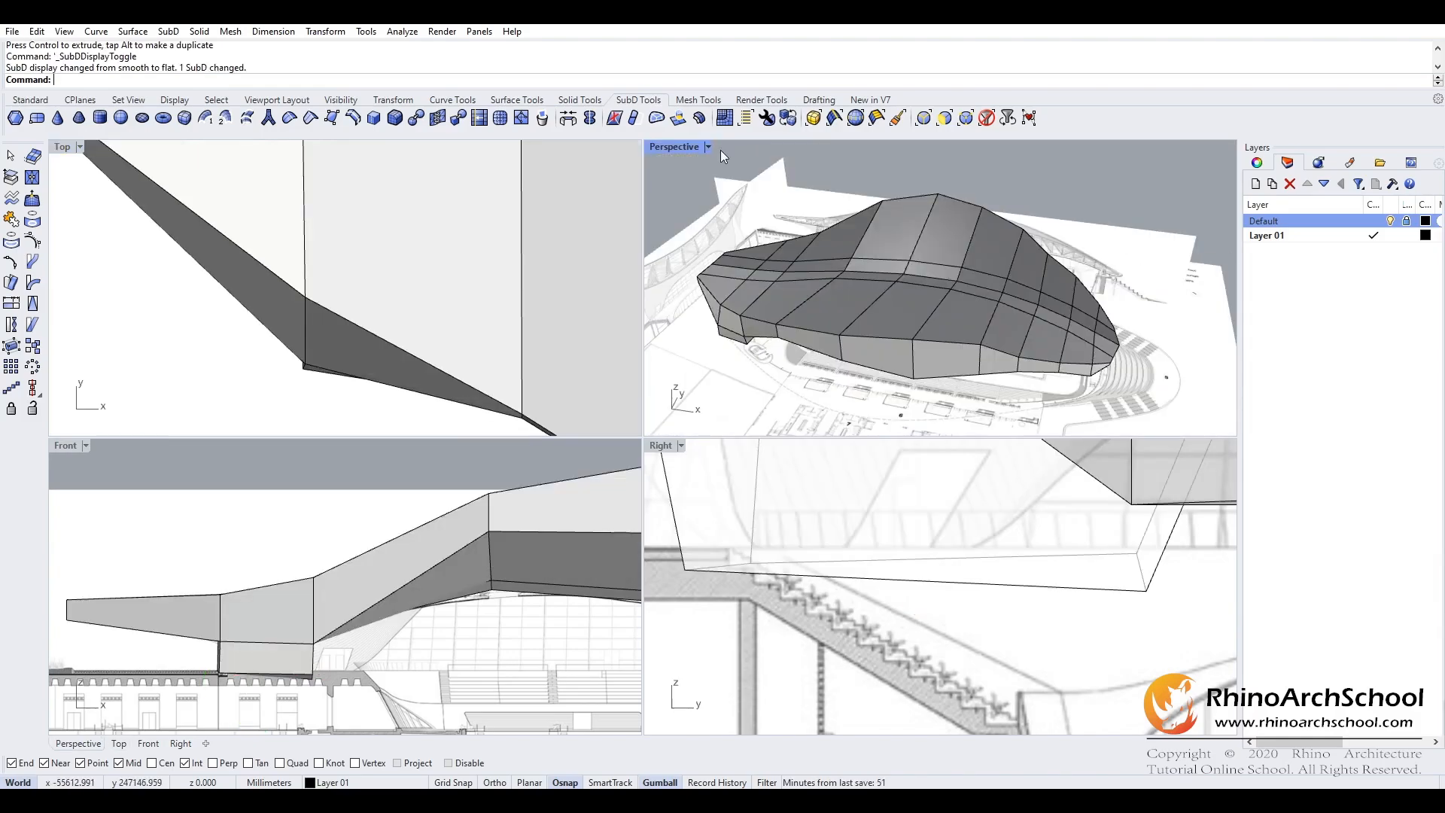
pyautogui.doubleClick(683, 149)
pyautogui.moveTo(682, 202); pyautogui.dragTo(630, 306, button='right')
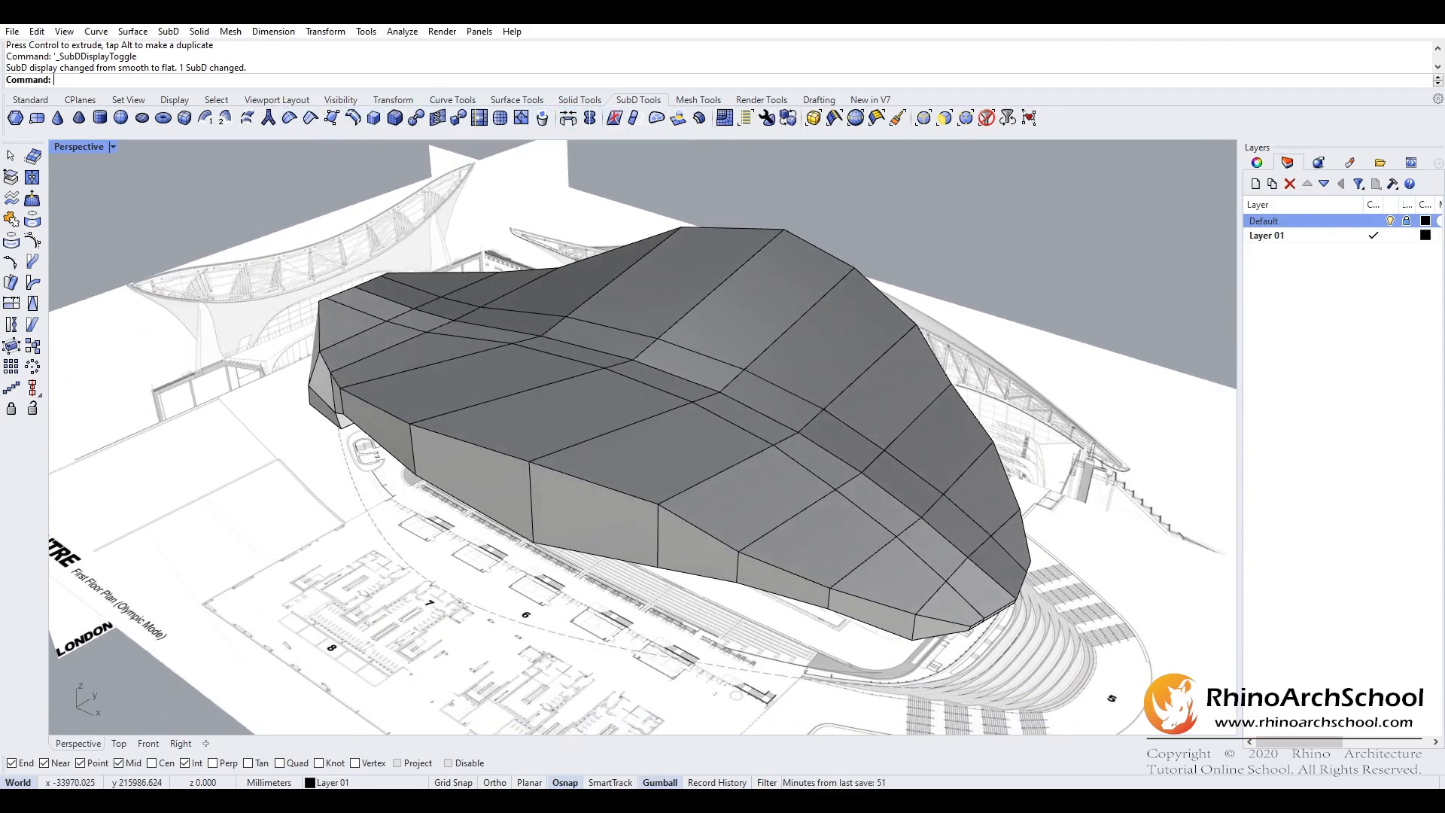
# - Select the roof's upper perimeter edges for a bevel, running from the narrow tip along the side and around the leg end
pyautogui.click(396, 119)
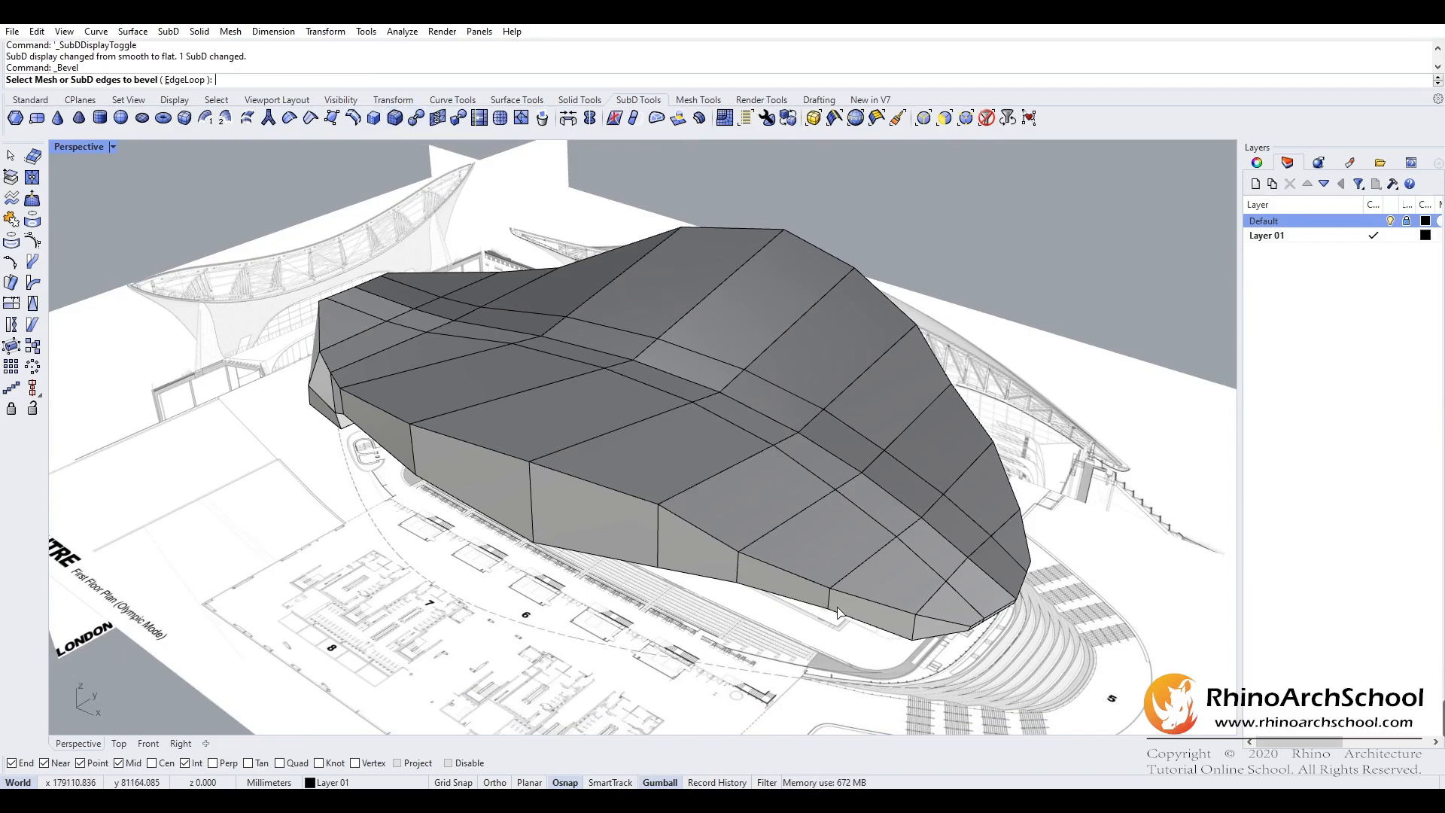
pyautogui.moveTo(967, 623); pyautogui.dragTo(599, 681, button='right')
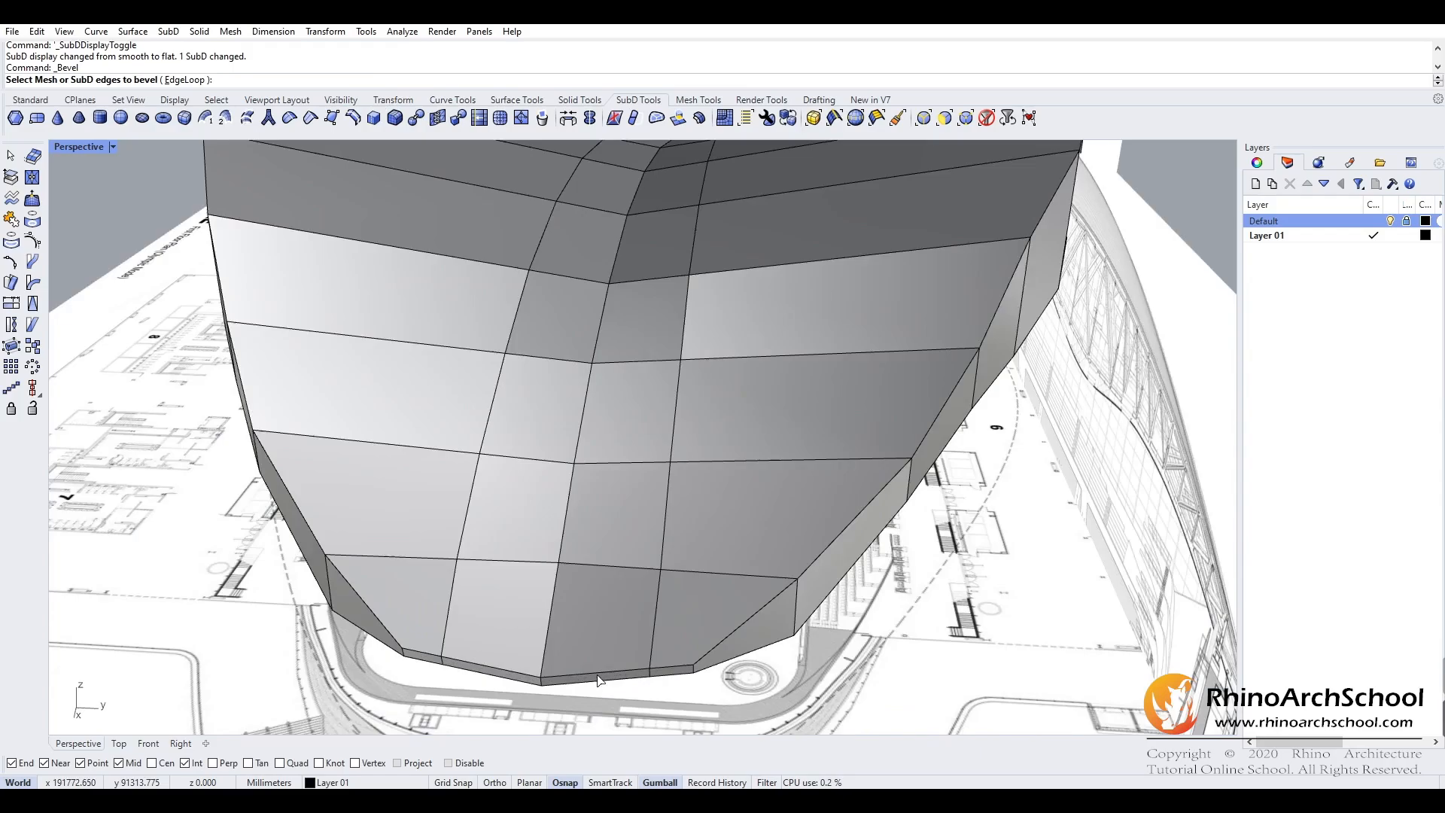
pyautogui.click(518, 678)
pyautogui.click(426, 658)
pyautogui.click(379, 636)
pyautogui.moveTo(321, 495); pyautogui.dragTo(752, 578, button='right')
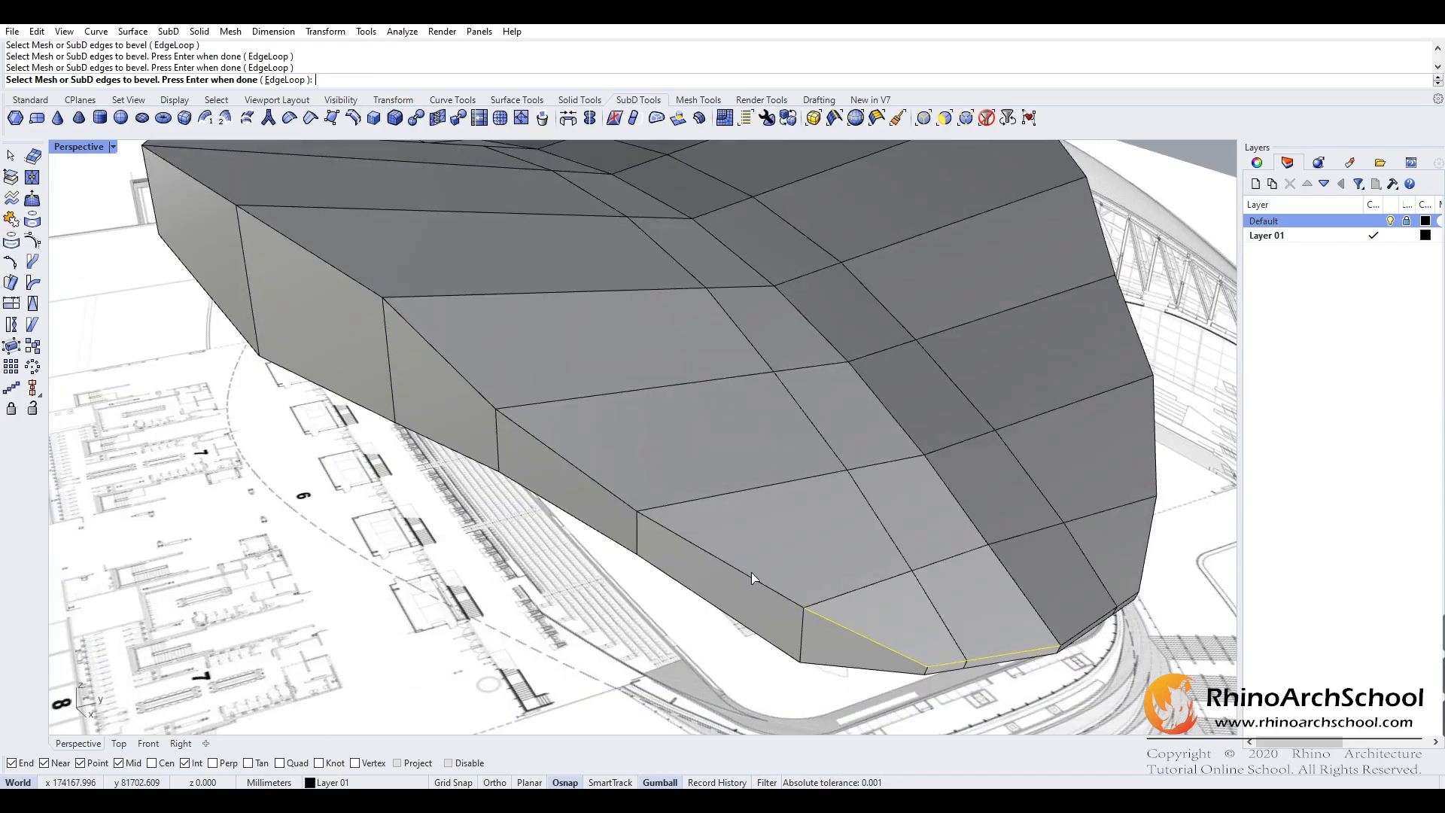
pyautogui.click(751, 577)
pyautogui.click(563, 456)
pyautogui.moveTo(454, 369); pyautogui.dragTo(701, 533, button='right')
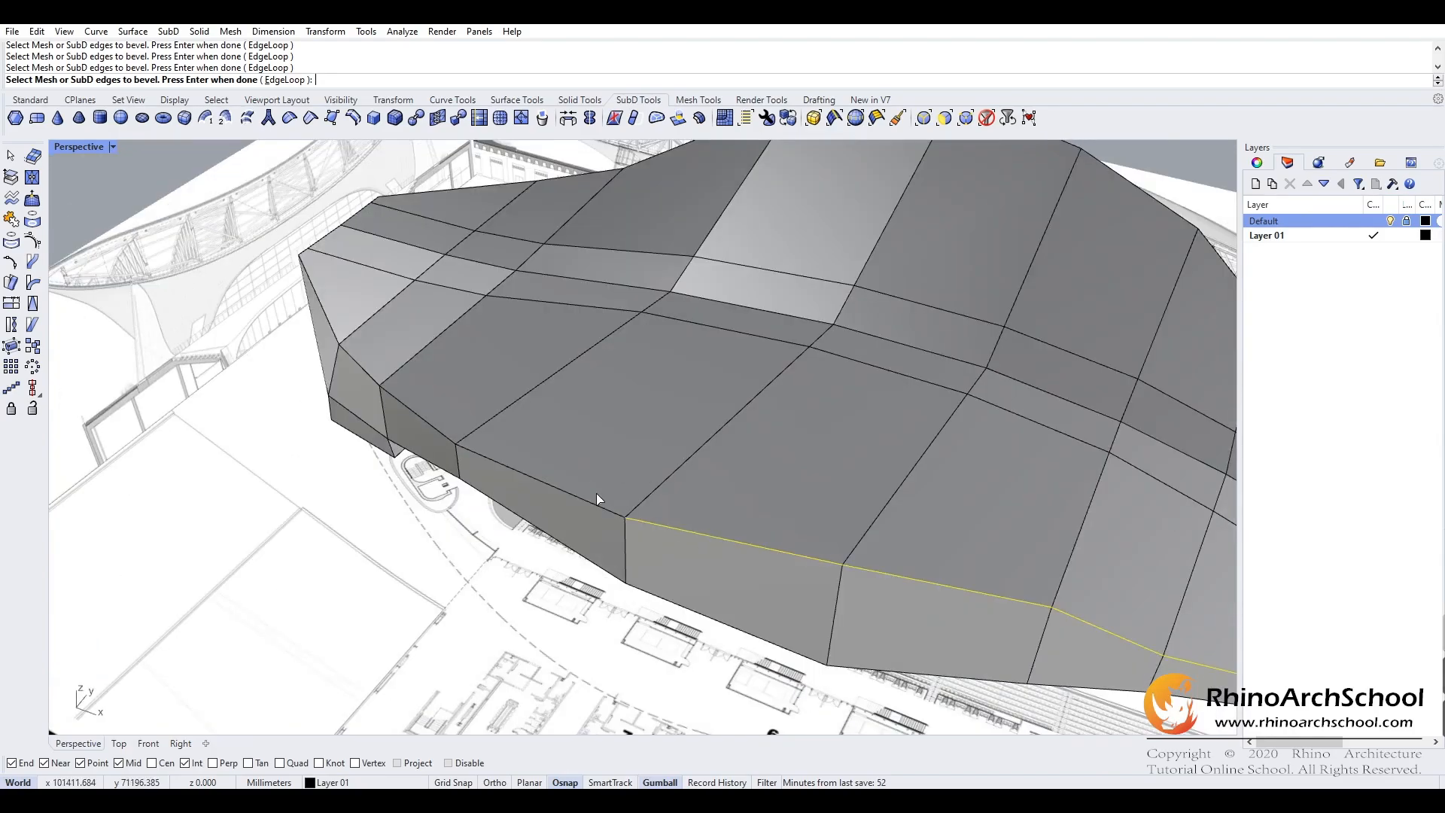
pyautogui.moveTo(597, 494); pyautogui.dragTo(632, 508, button='right')
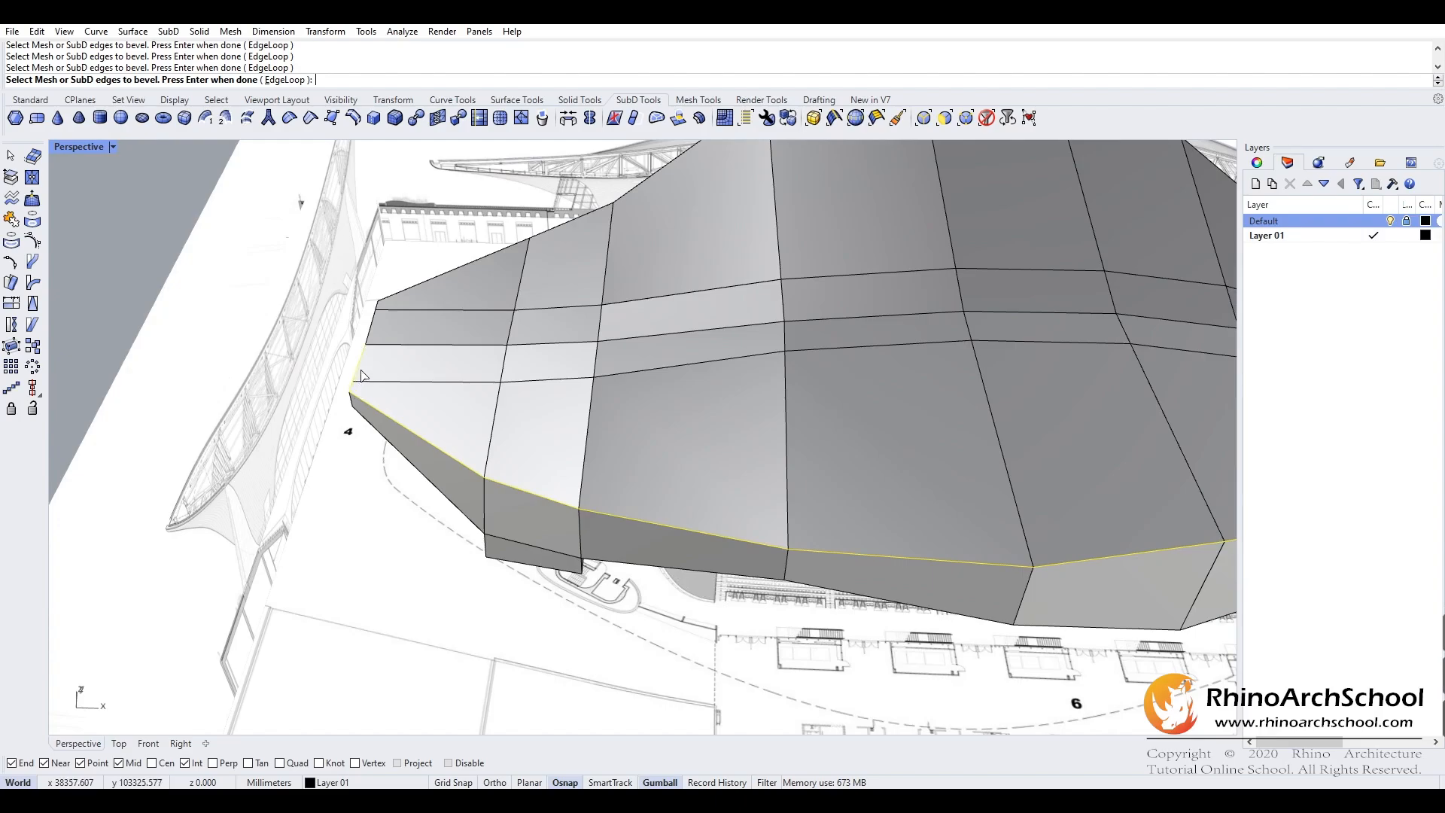
pyautogui.press('Return')
# - Bevel the selected perimeter edges by a narrow offset with 3 segments, Absolute offset mode and straightness 0, previewing the smooth form before placing it
pyautogui.moveTo(645, 490); pyautogui.dragTo(590, 455, button='right')
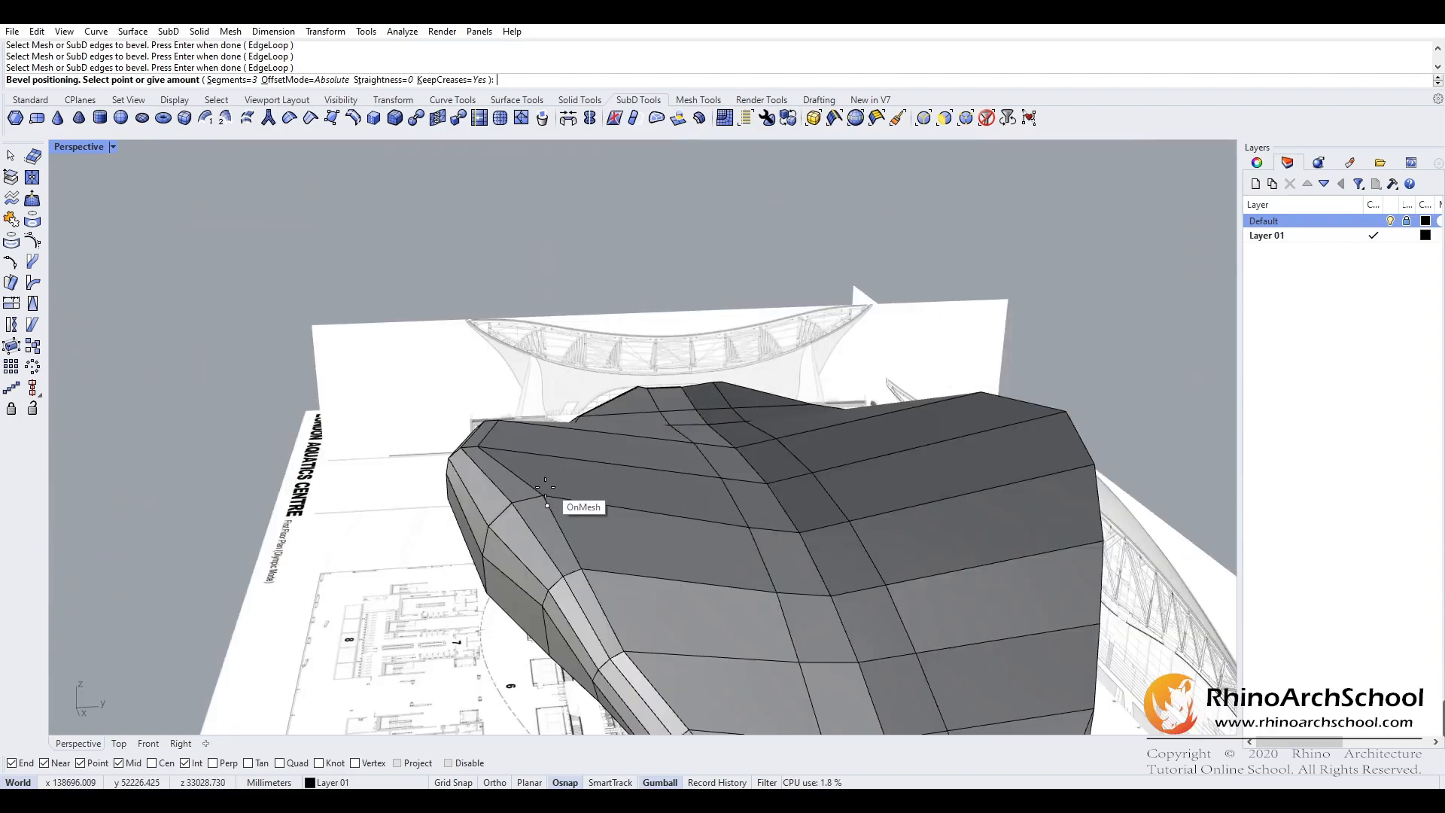
pyautogui.scroll(2, 526, 531)
pyautogui.press('Tab')
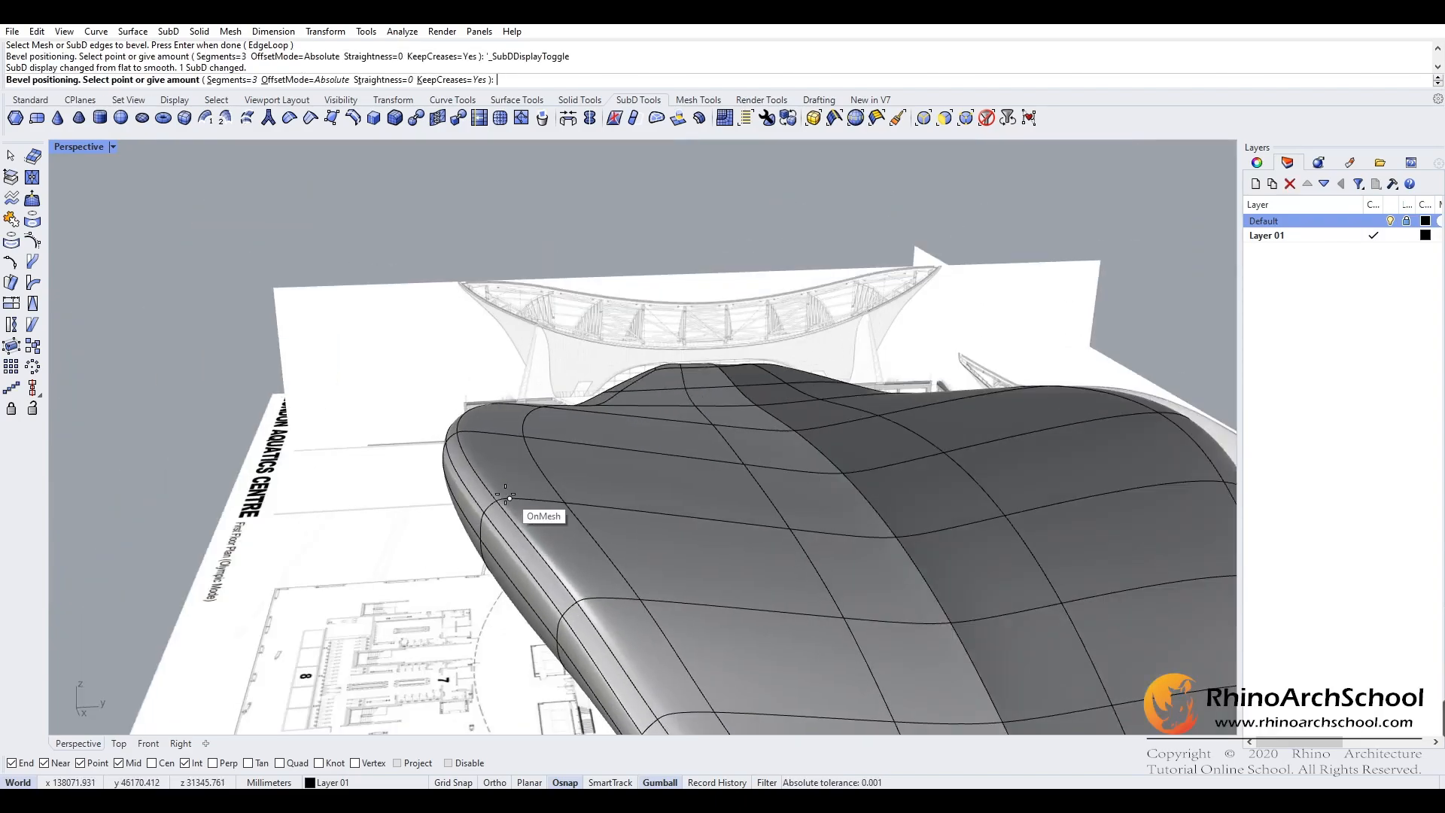
pyautogui.press('Tab')
pyautogui.moveTo(505, 495); pyautogui.dragTo(502, 479, button='right')
pyautogui.scroll(2, 533, 461)
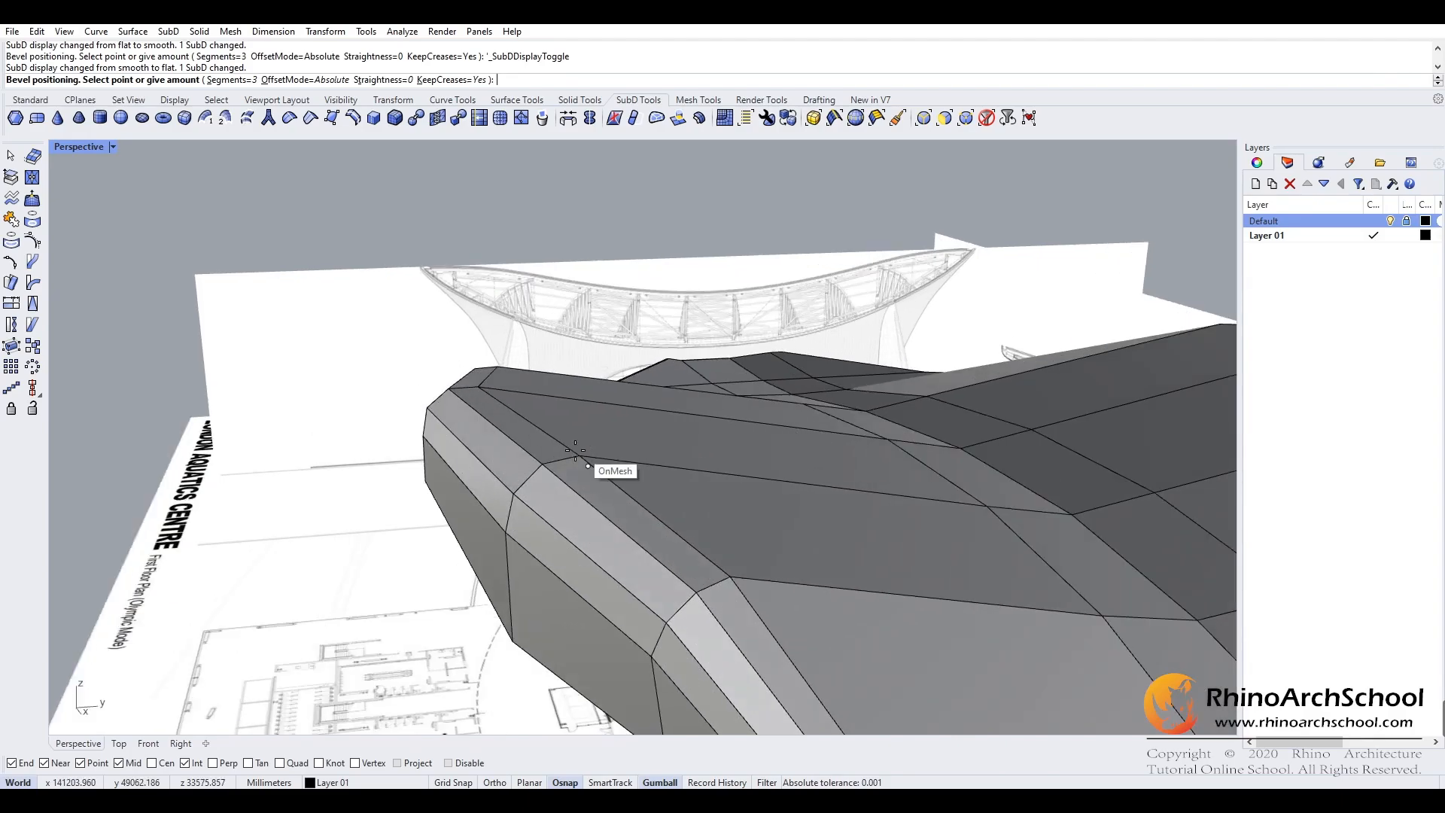
pyautogui.click(530, 452)
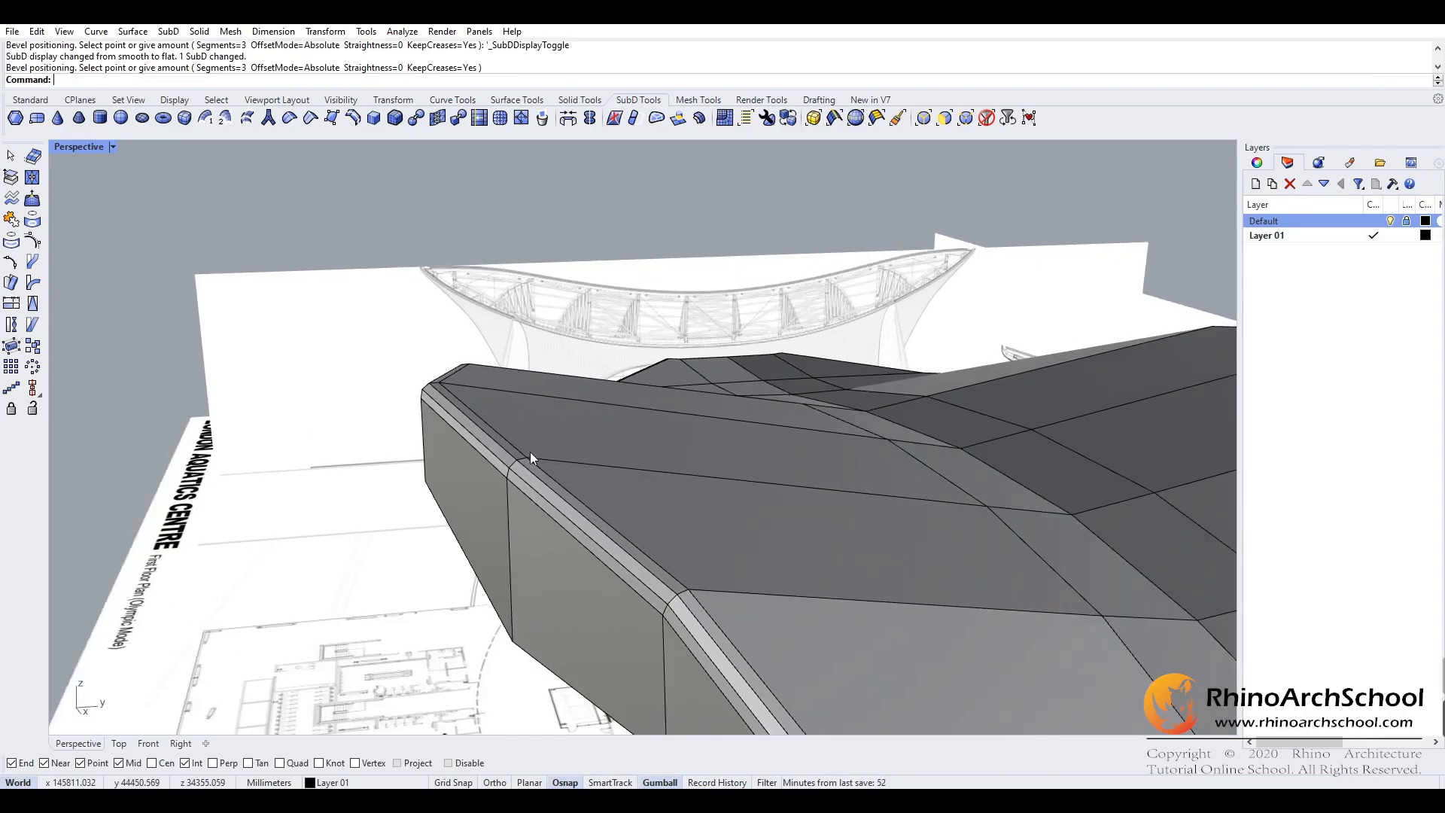
# - Switch the SubD display from flat to smooth and view the whole beveled roof from the side
pyautogui.scroll(-3, 530, 452)
pyautogui.press('Tab')
pyautogui.moveTo(570, 454); pyautogui.dragTo(725, 407, button='right')
pyautogui.scroll(3, 612, 420)
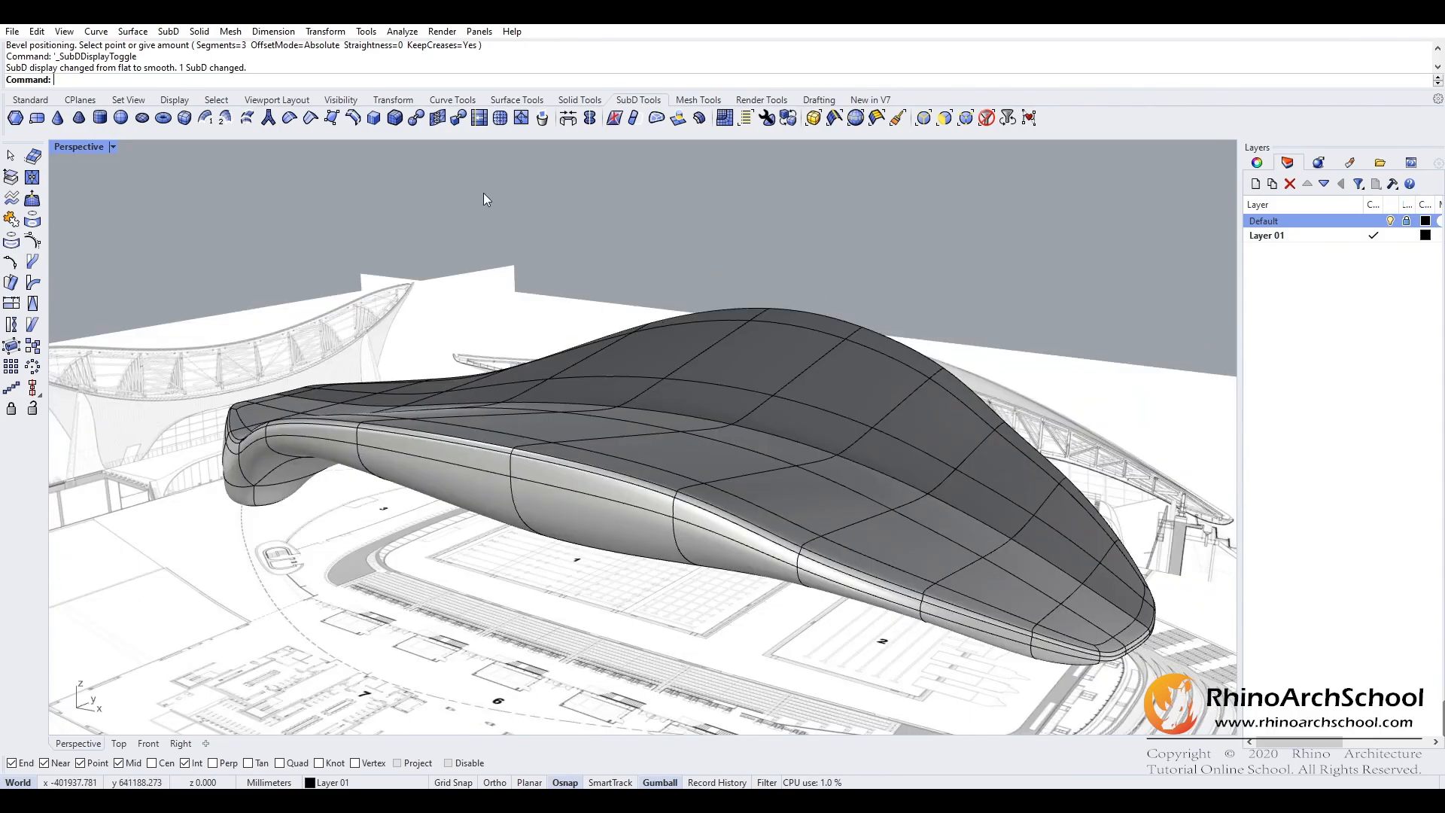
# - Remove the roof SubD's existing Reflect symmetry without defining a new reflection plane, and reselect the whole roof
pyautogui.click(721, 418)
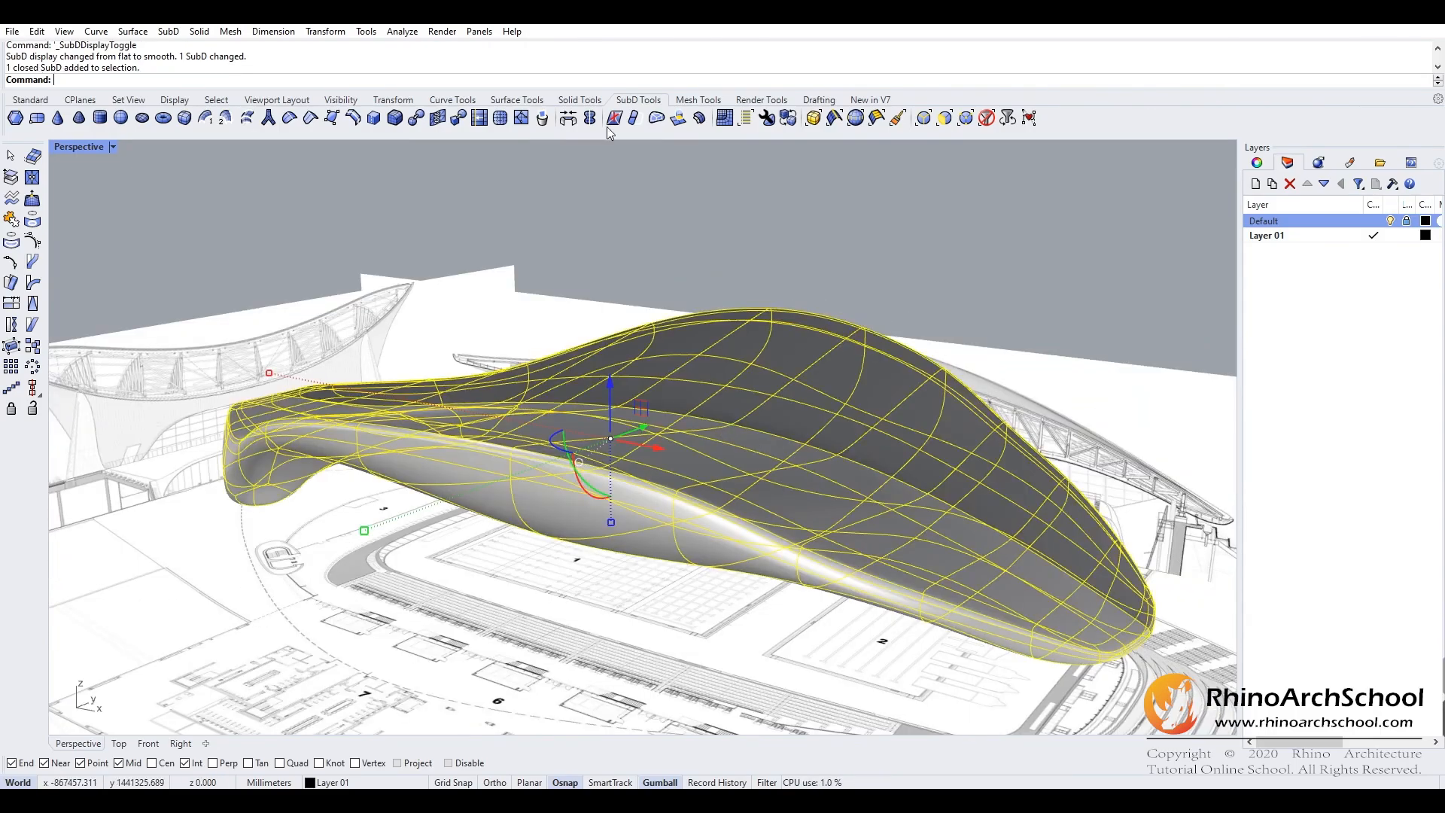
pyautogui.click(591, 121)
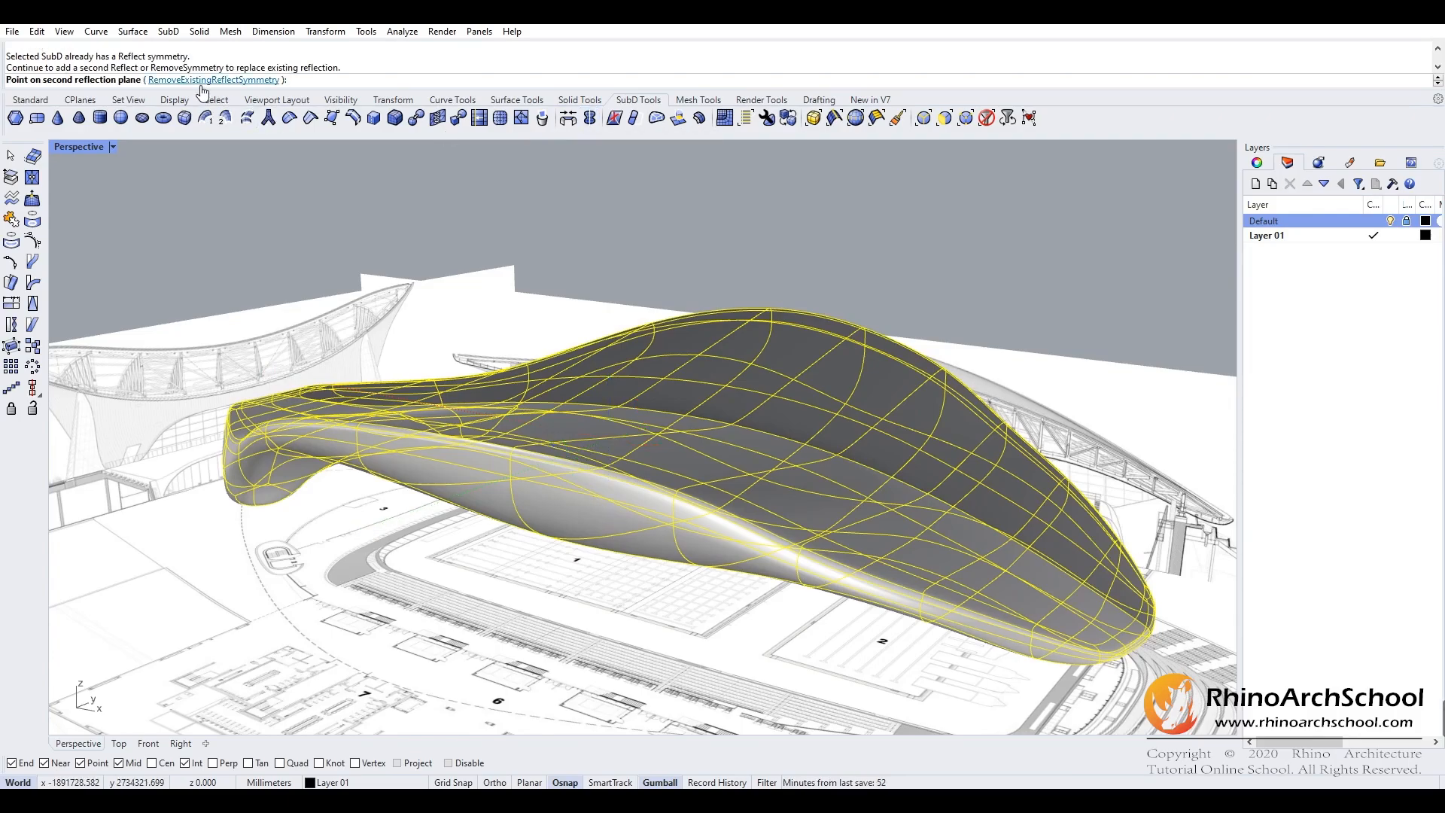
pyautogui.click(201, 83)
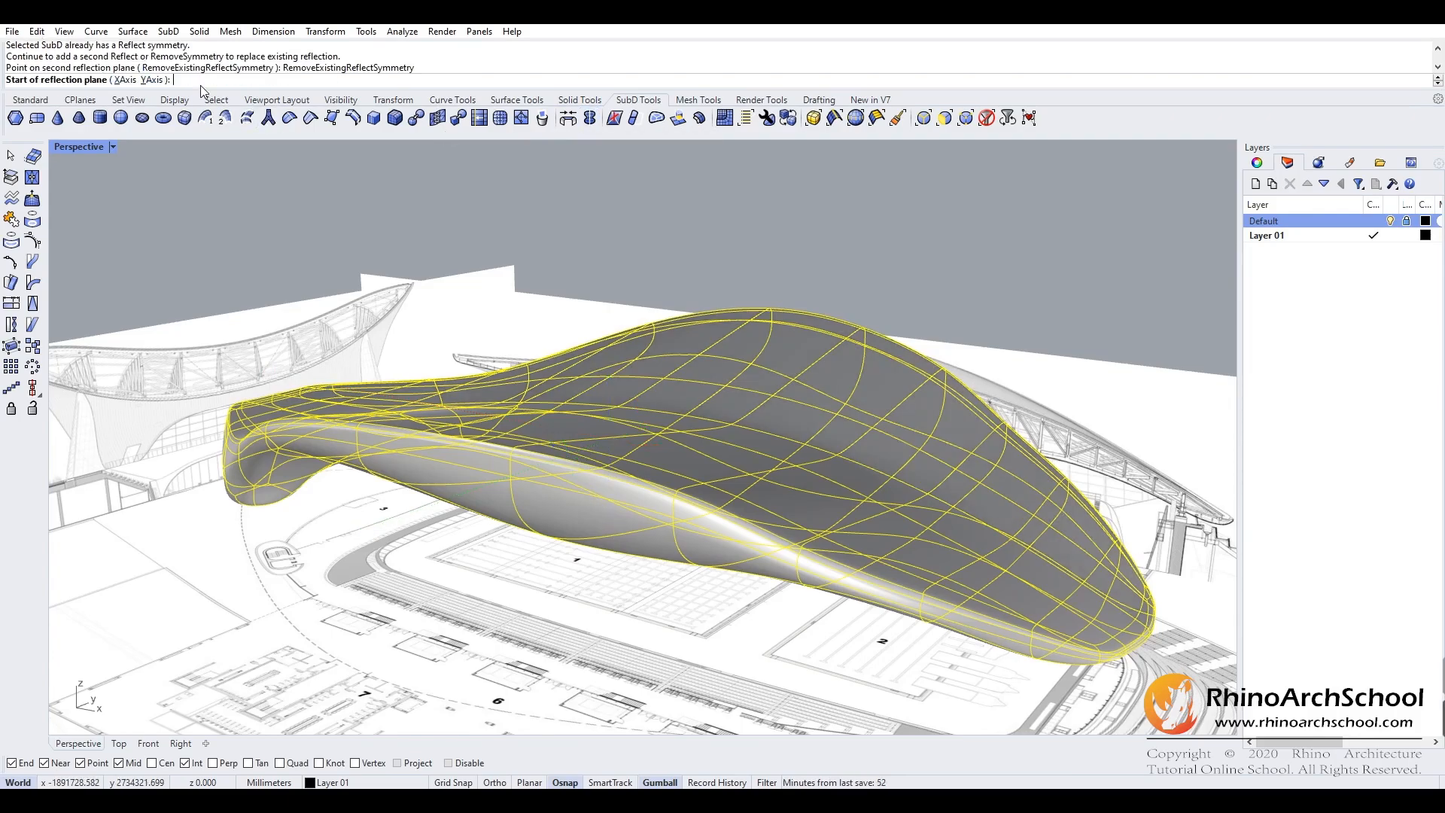
pyautogui.press('Escape')
pyautogui.click(620, 264)
pyautogui.click(587, 376)
pyautogui.moveTo(587, 384); pyautogui.dragTo(696, 434, button='right')
pyautogui.scroll(-4, 737, 426)
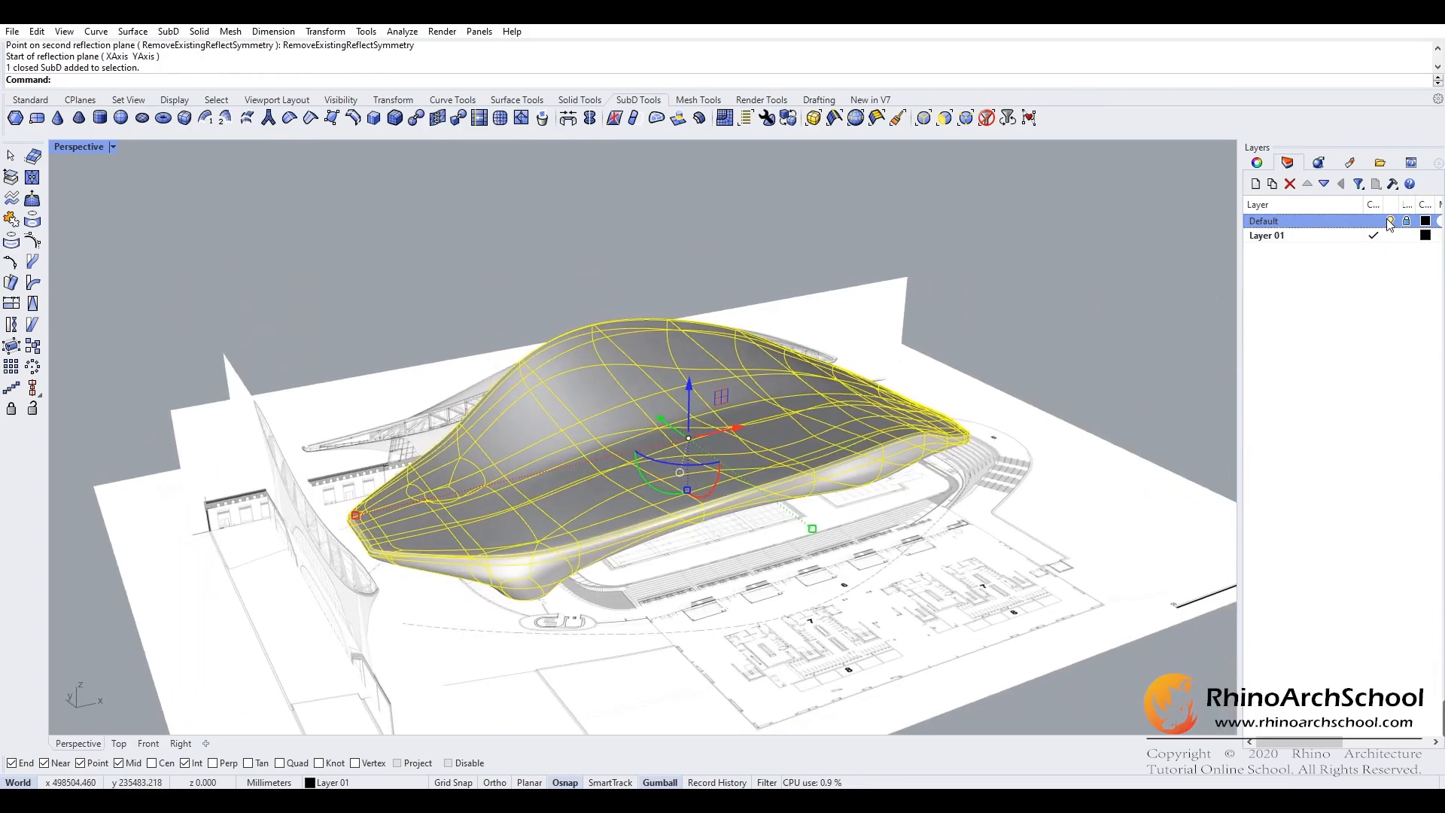